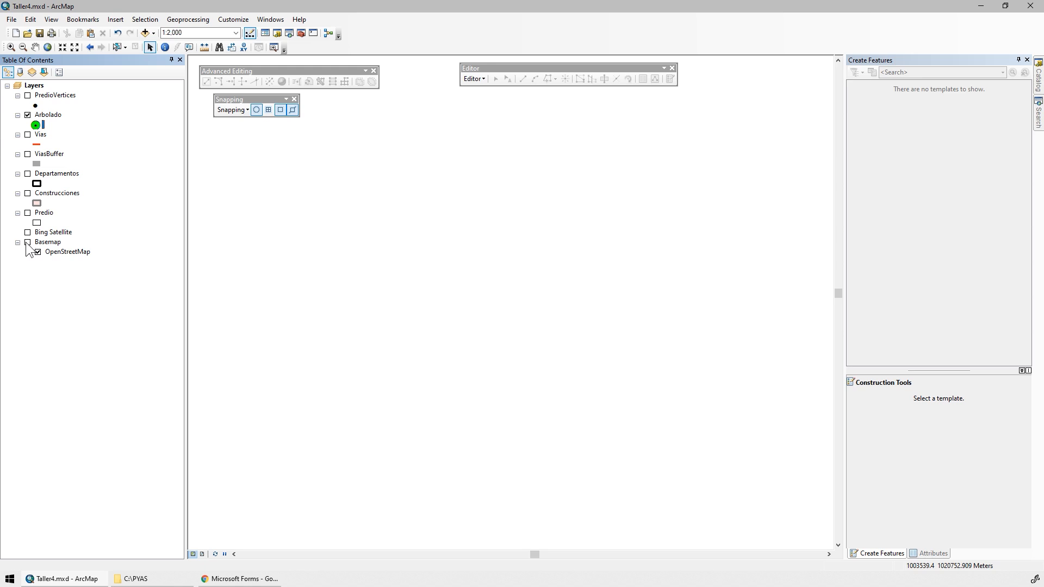
Turn on the Basemap layer and change the Arbolado point symbol's color to red.
click(28, 243)
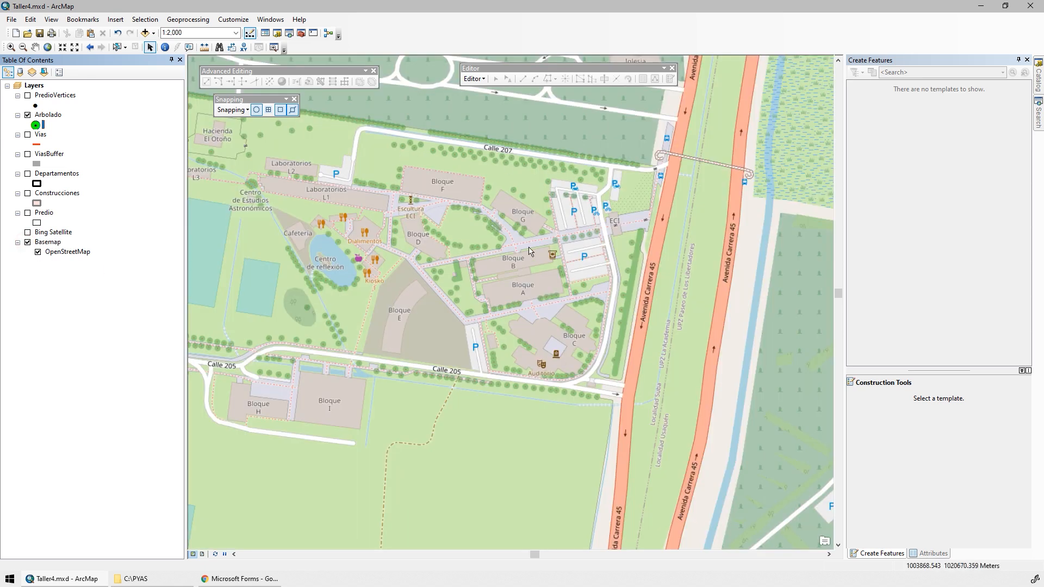
click(37, 126)
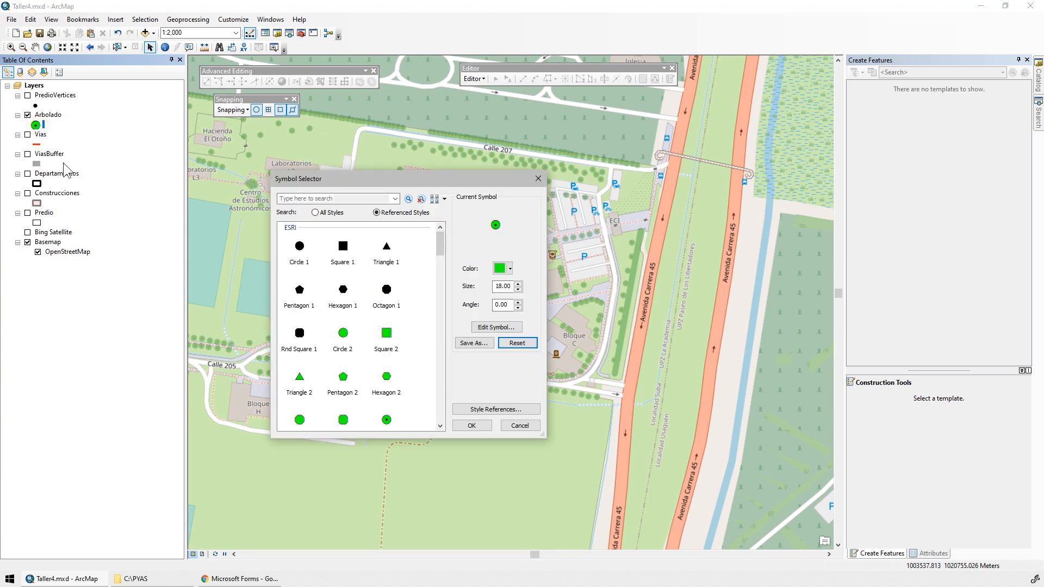
click(509, 268)
click(511, 329)
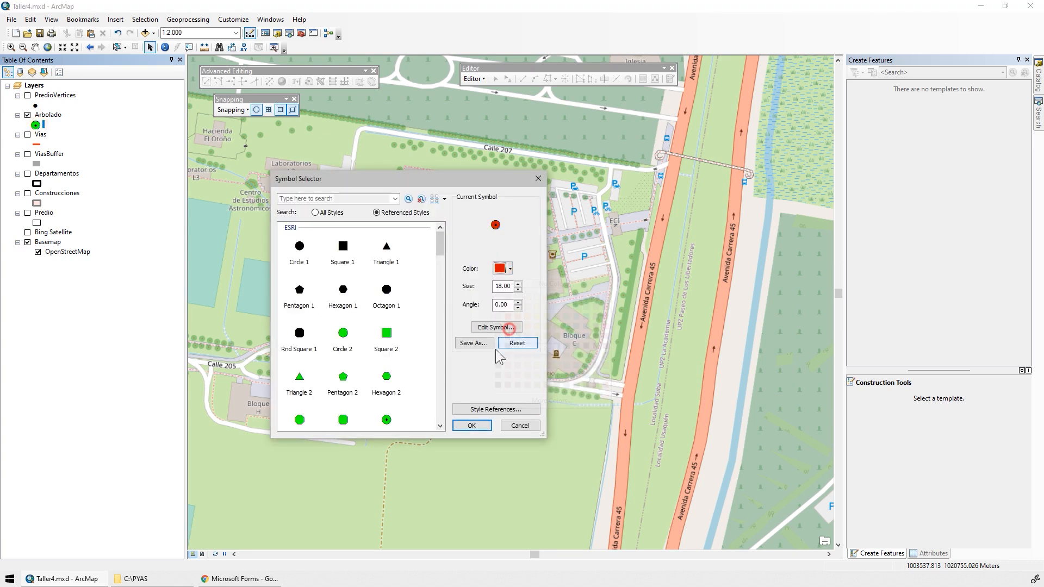
click(473, 426)
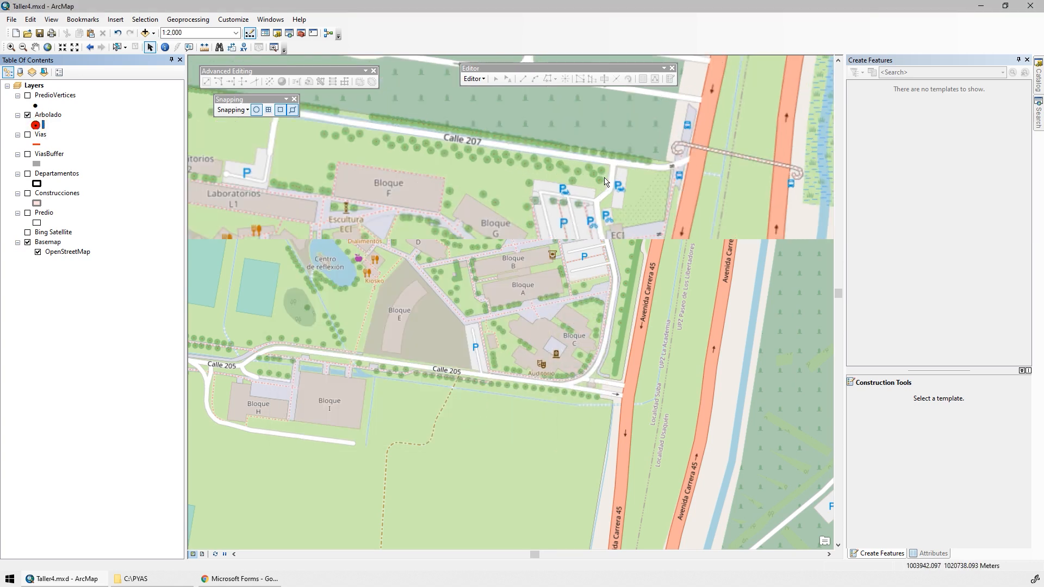
Compare the trees around the parking area near Bloque G on the Bing Satellite imagery and the OpenStreetMap basemap.
scroll(594, 142, up, 2)
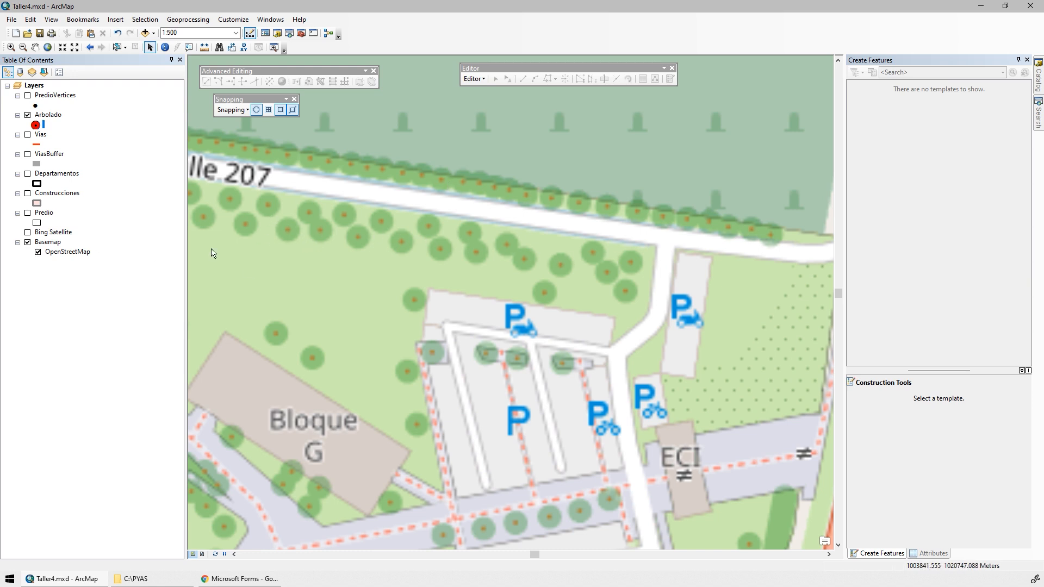
click(27, 232)
click(28, 242)
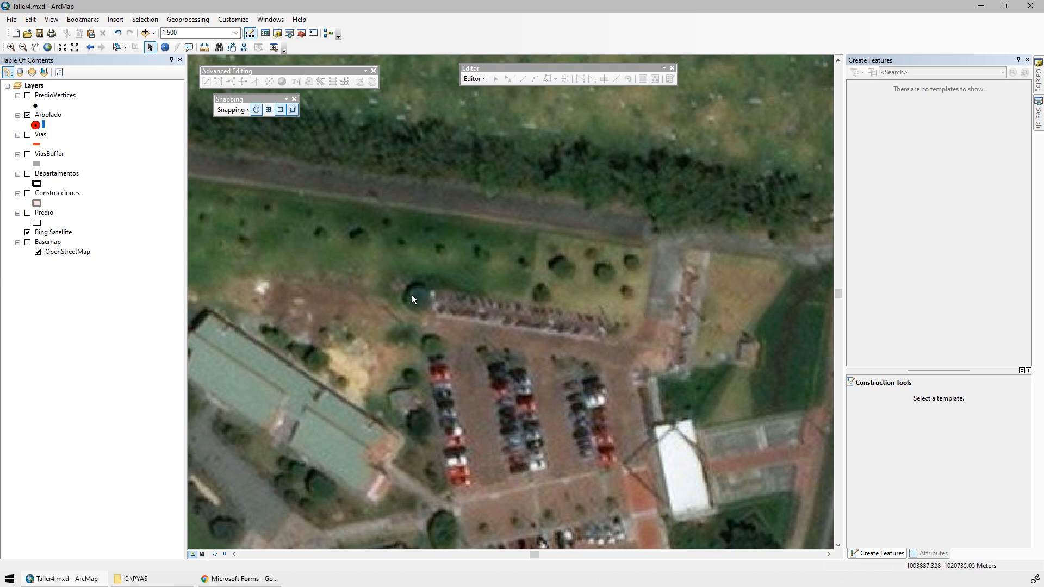
click(28, 232)
click(28, 242)
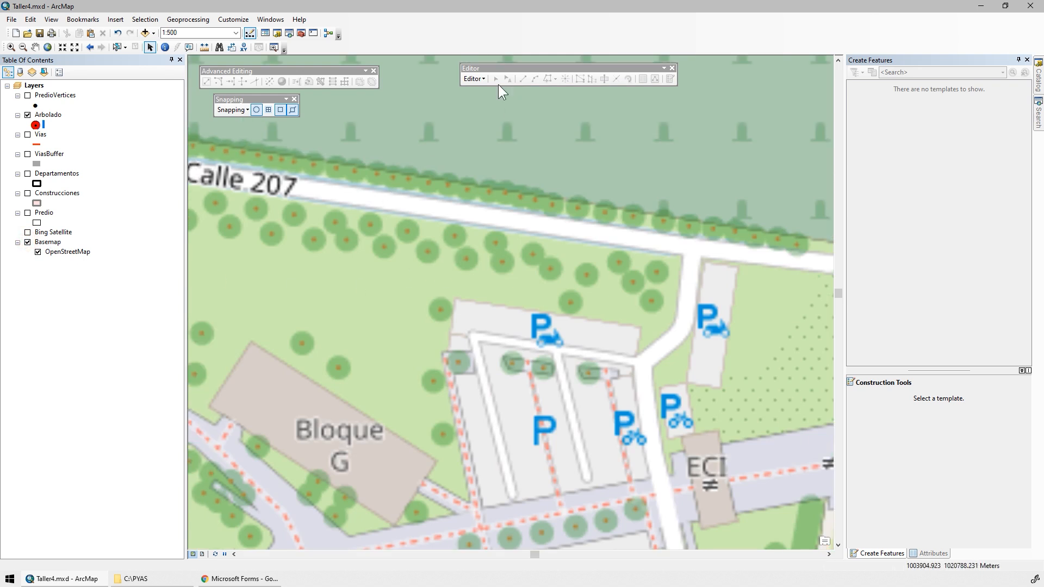
Start an edit session on the Arbolado layer and select its feature template.
click(478, 80)
click(485, 93)
click(466, 362)
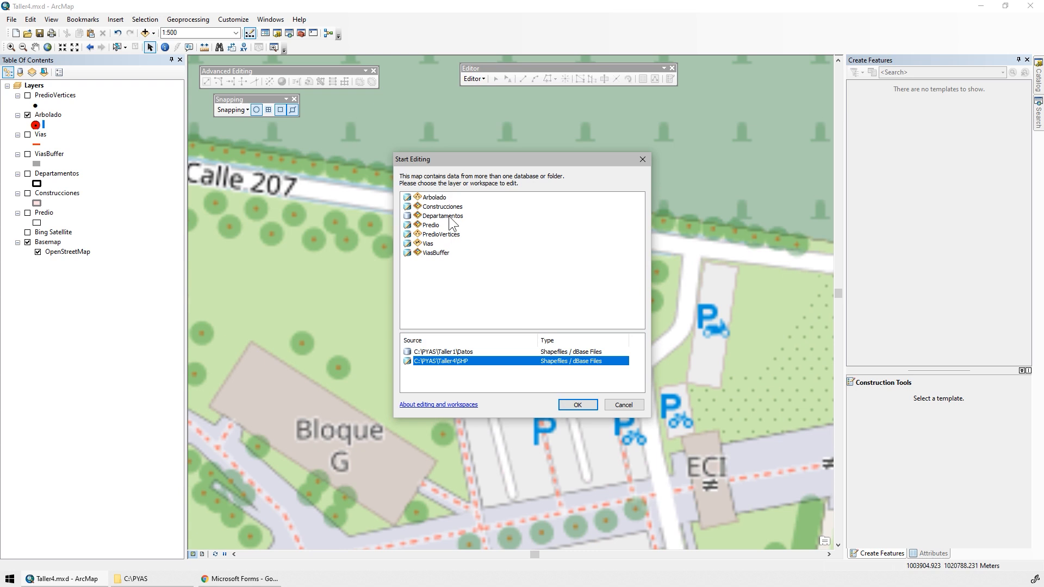
click(426, 199)
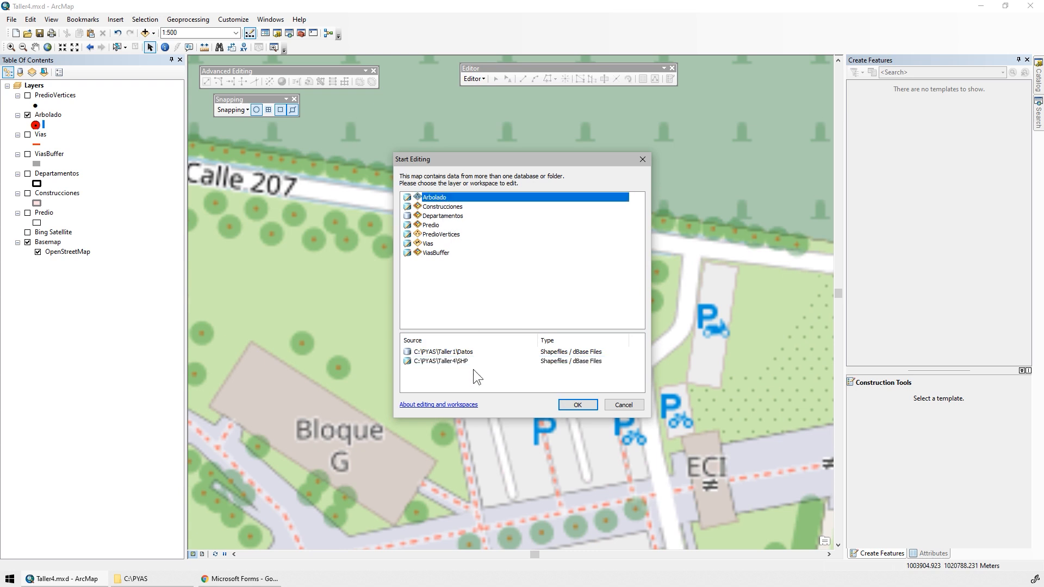
click(577, 405)
click(869, 108)
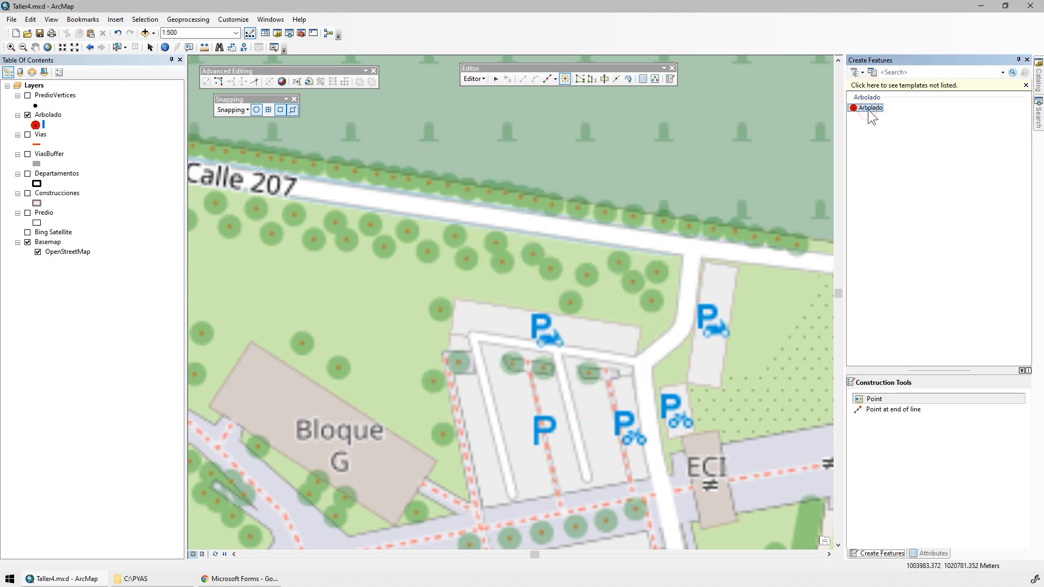
List the layers by selection and place Arbolado points on the two easternmost trees in the row south of Calle 207.
click(44, 73)
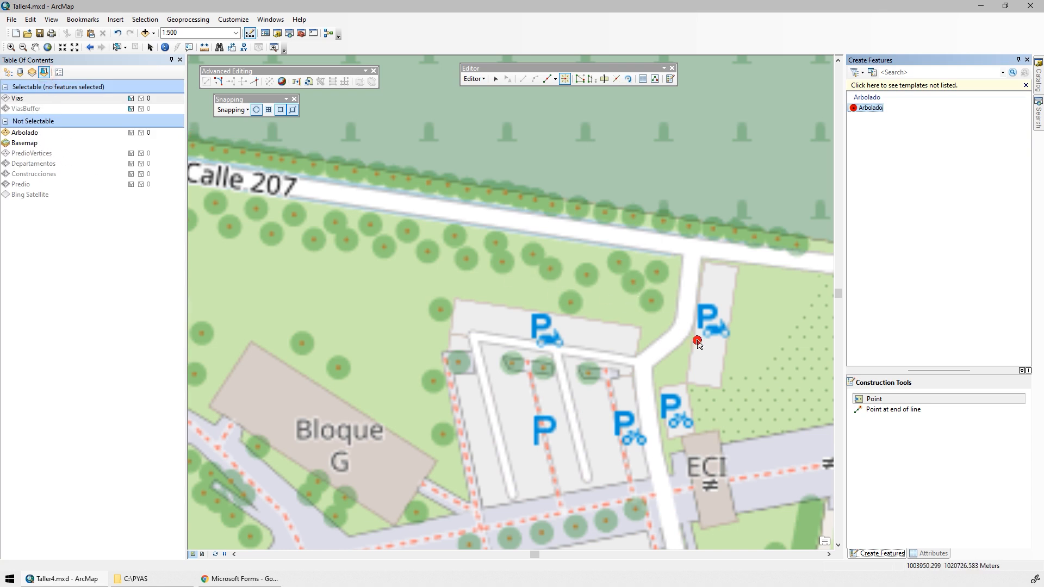
click(876, 400)
scroll(621, 305, up, 3)
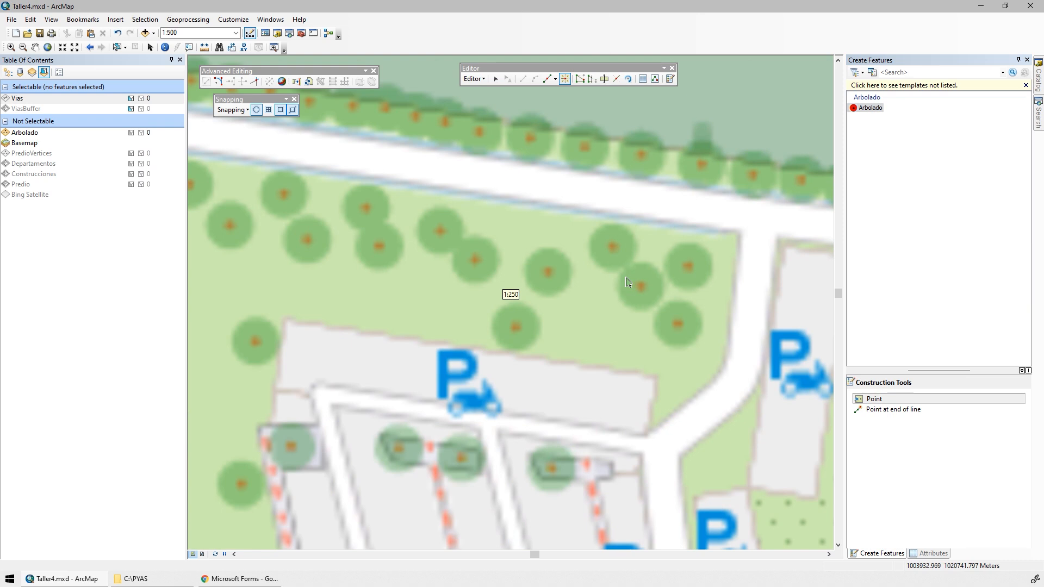
click(688, 268)
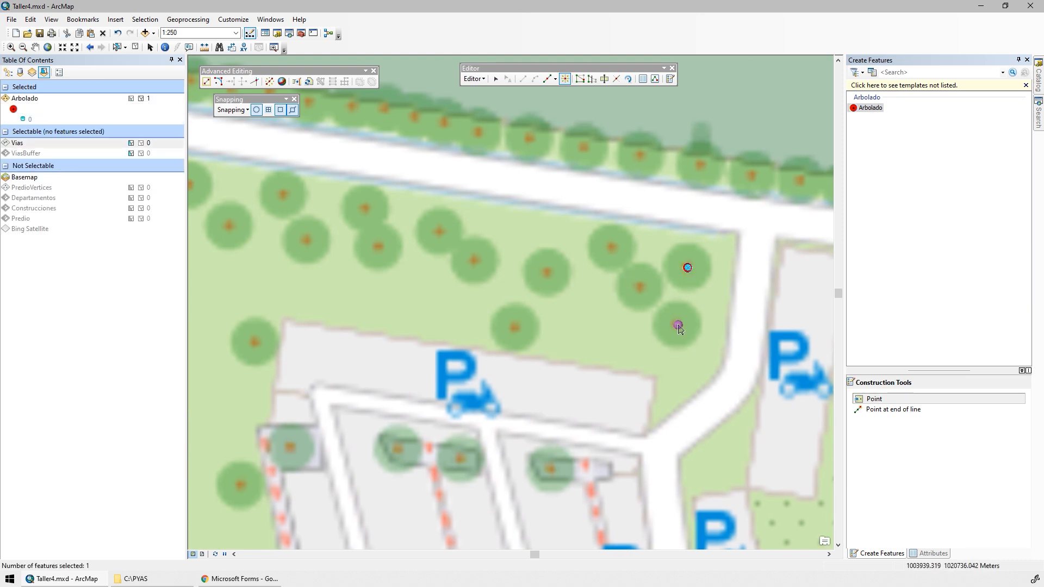
click(677, 325)
Enlarge the Arbolado point symbol.
double_click(13, 109)
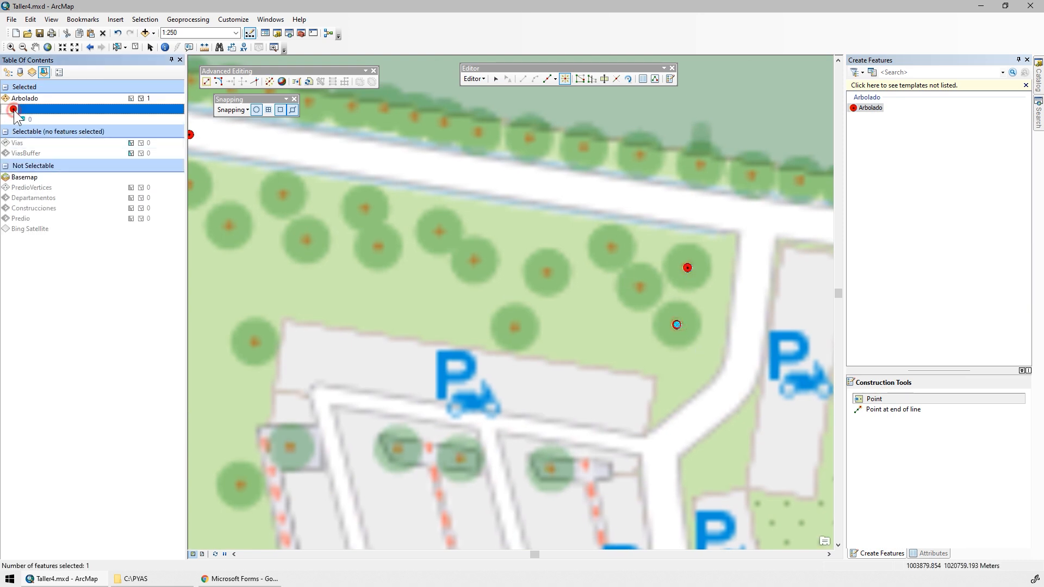
click(517, 285)
click(517, 285)
click(517, 284)
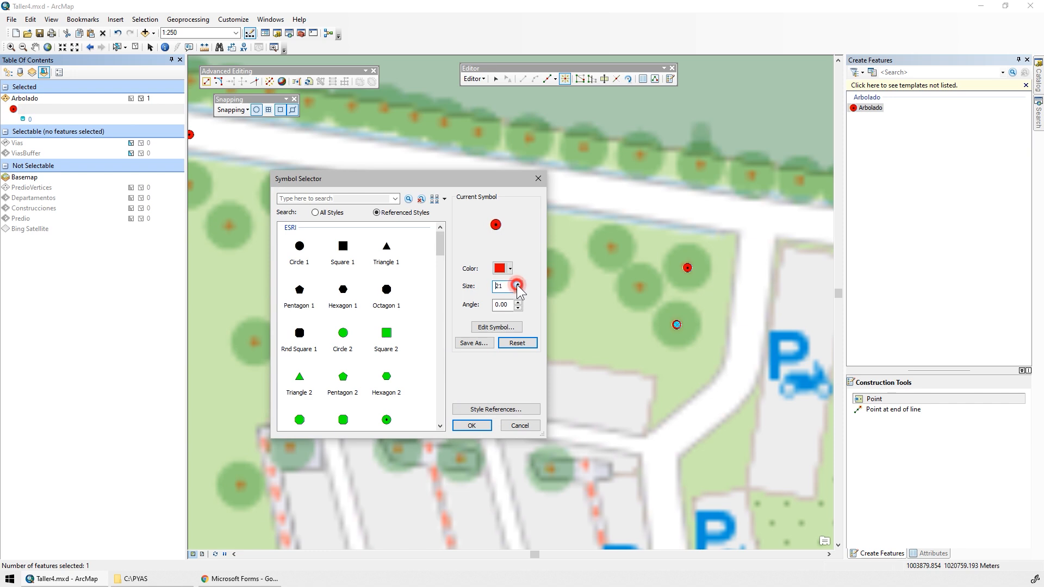
click(472, 425)
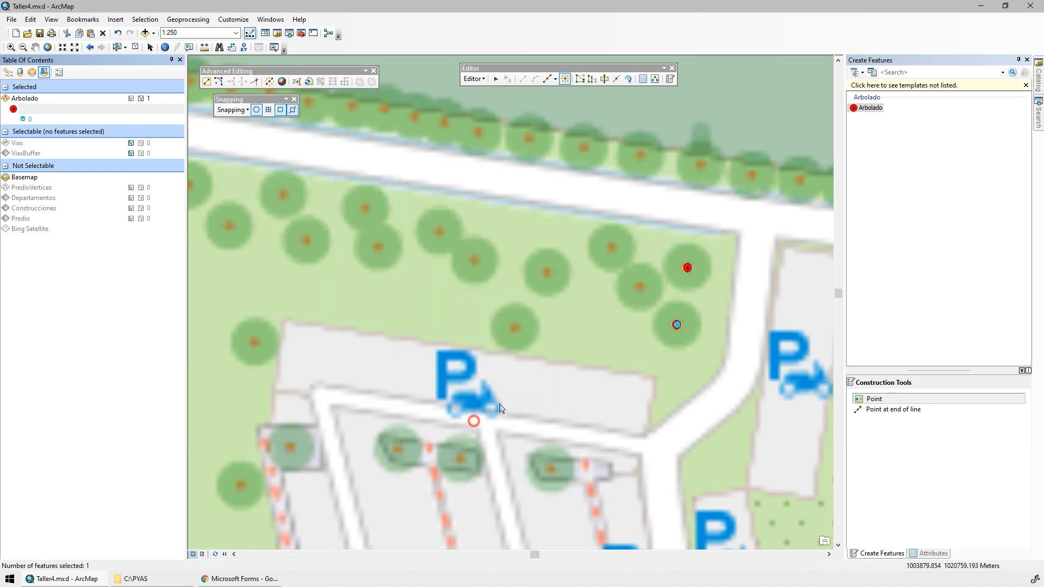
Place Arbolado points on the next thirteen trees, working westward along the south side of Calle 207.
click(642, 287)
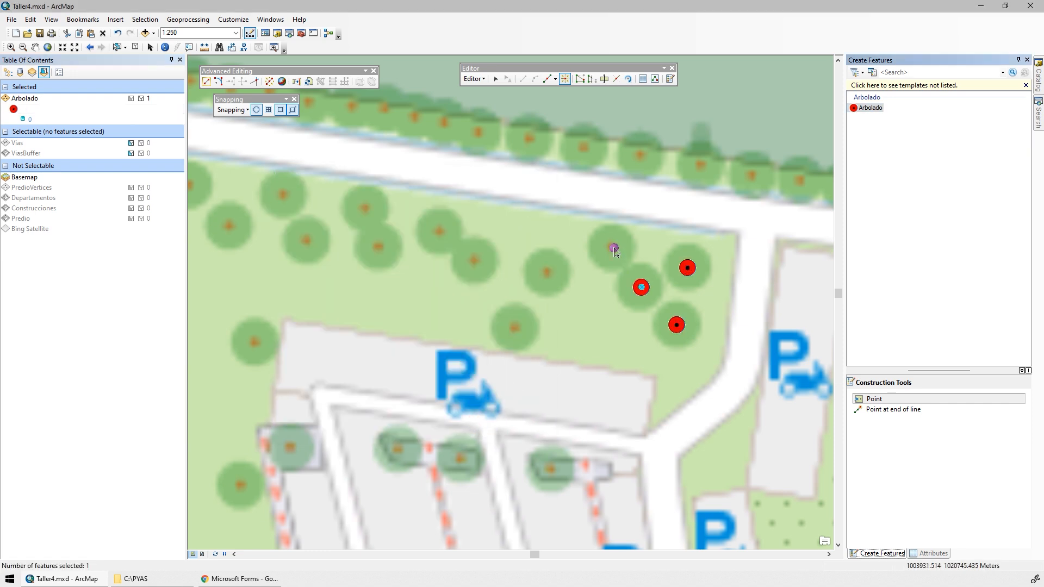
click(612, 247)
click(547, 272)
click(515, 327)
click(475, 260)
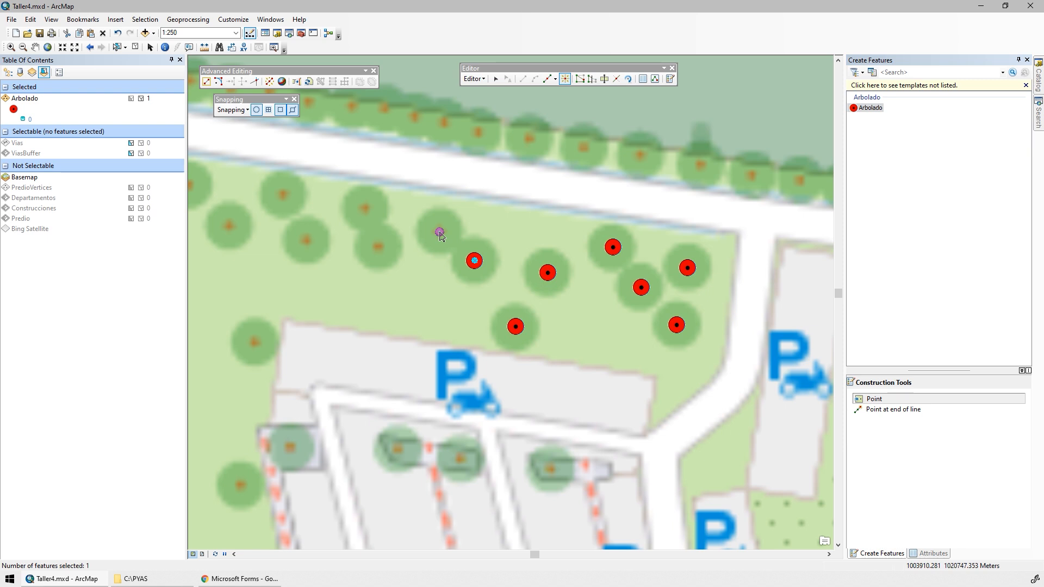
click(440, 232)
click(365, 208)
click(379, 247)
click(303, 239)
click(282, 196)
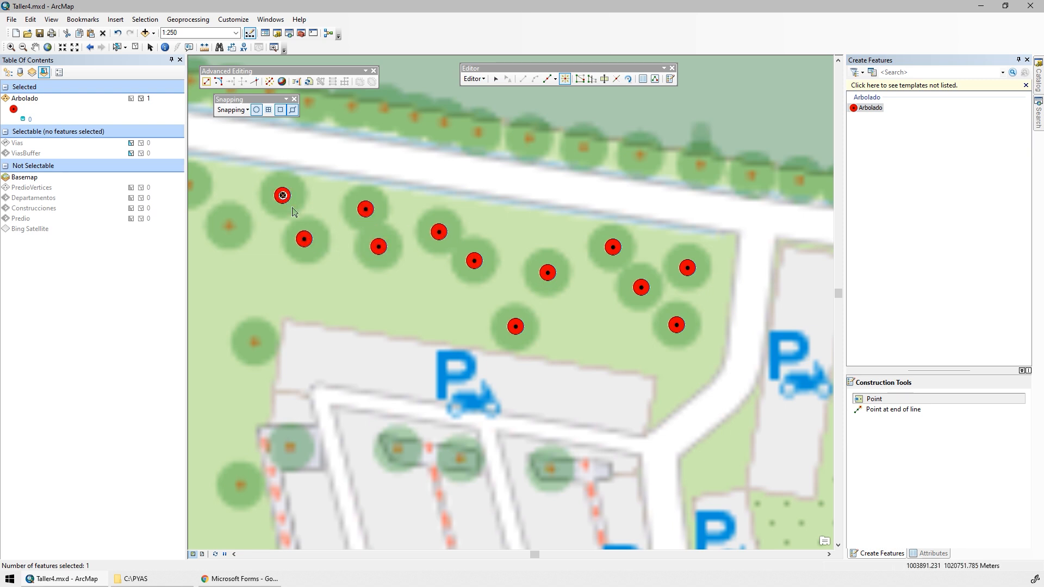
drag(314, 242, 516, 264)
click(429, 247)
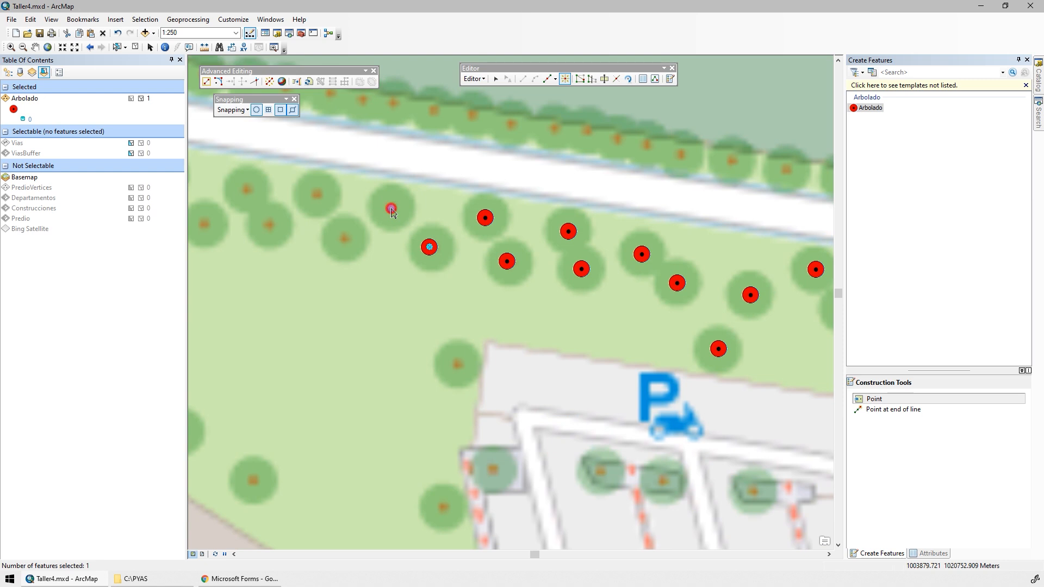
click(390, 208)
click(343, 240)
Place five extra Arbolado points on the open grass south of the tree row.
click(349, 298)
click(350, 349)
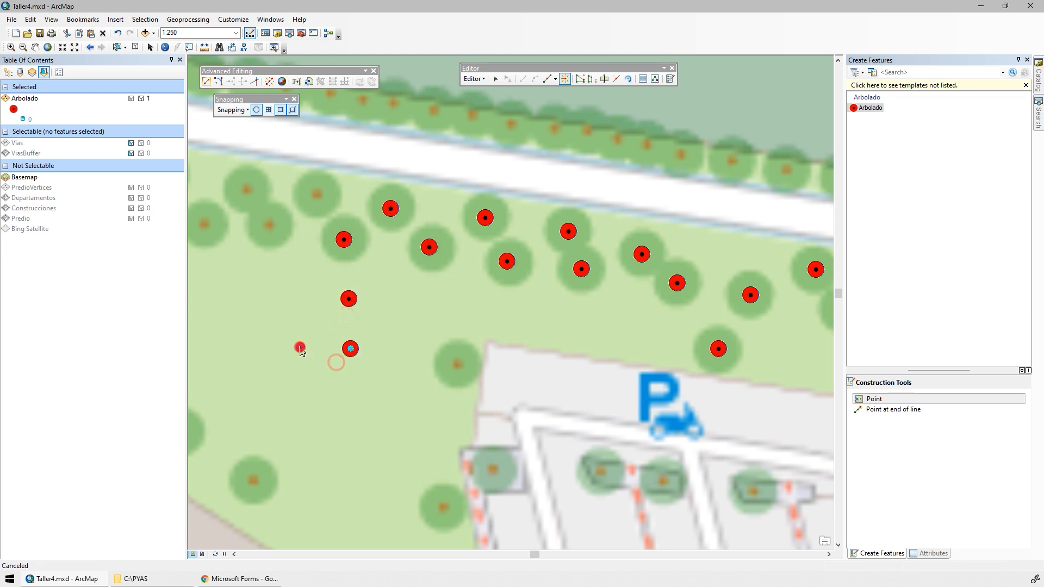
click(256, 316)
click(295, 336)
click(300, 347)
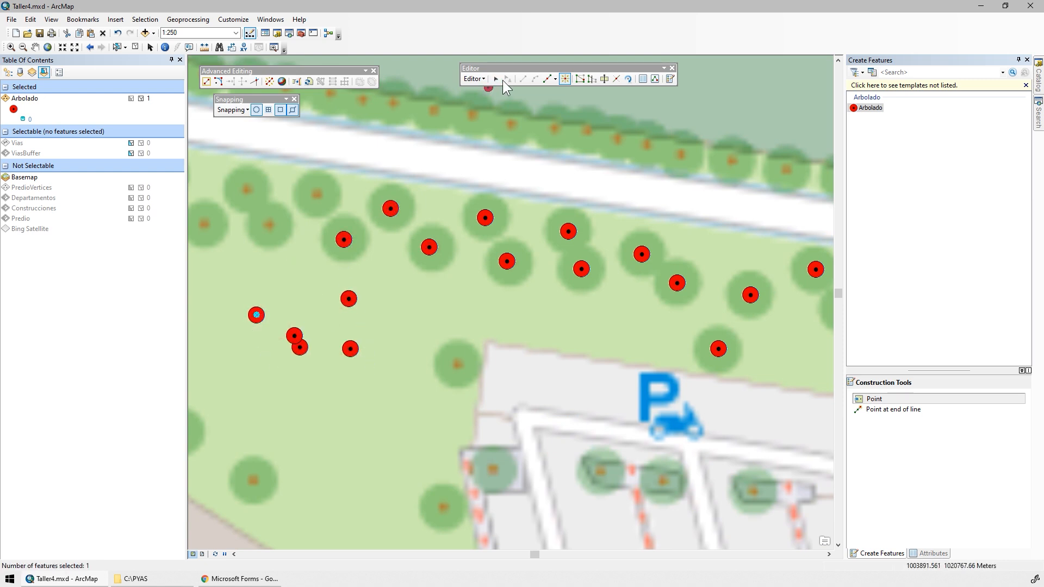
Try to select the extra points on the grass with the Edit tool.
click(496, 79)
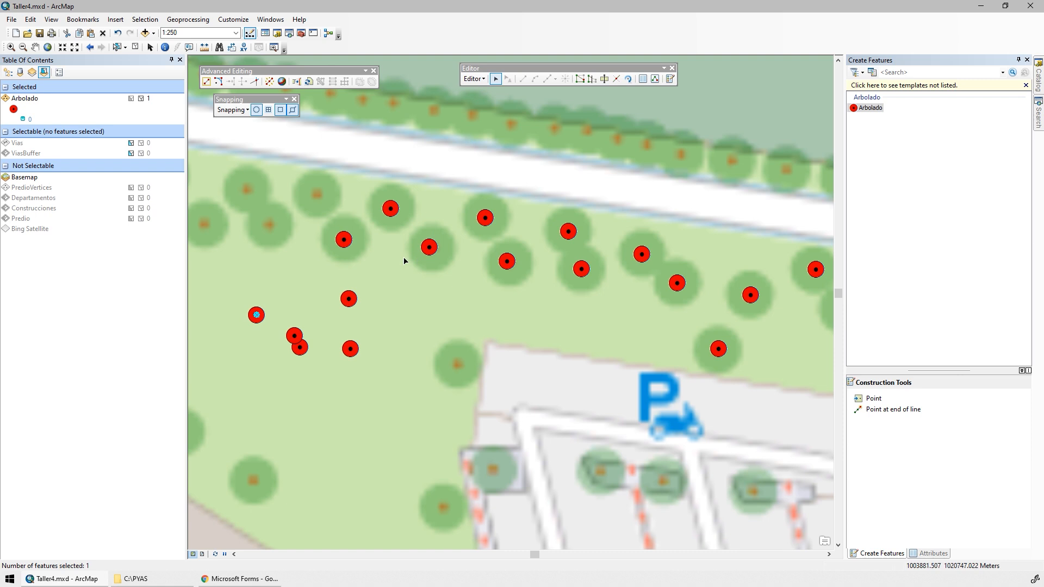
drag(382, 277, 241, 388)
drag(229, 302, 409, 374)
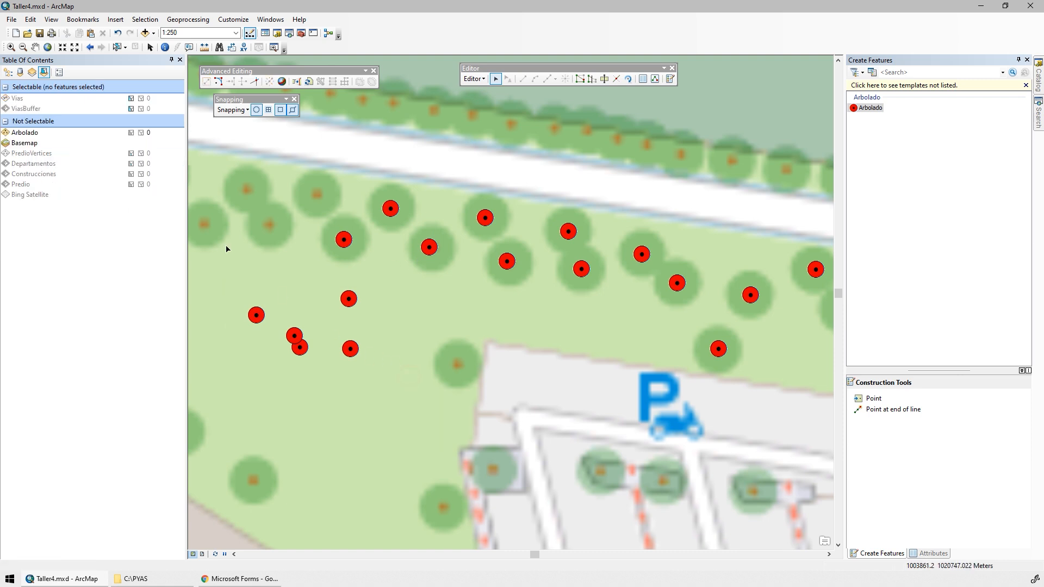
Make the Arbolado layer selectable and the Vias and ViasBuffer layers not selectable.
click(122, 134)
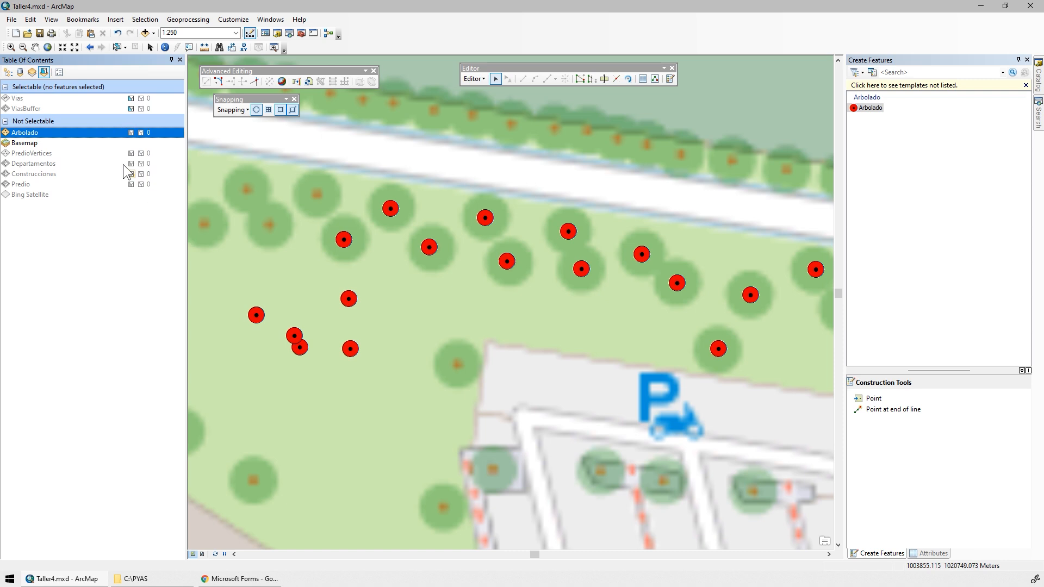
click(130, 108)
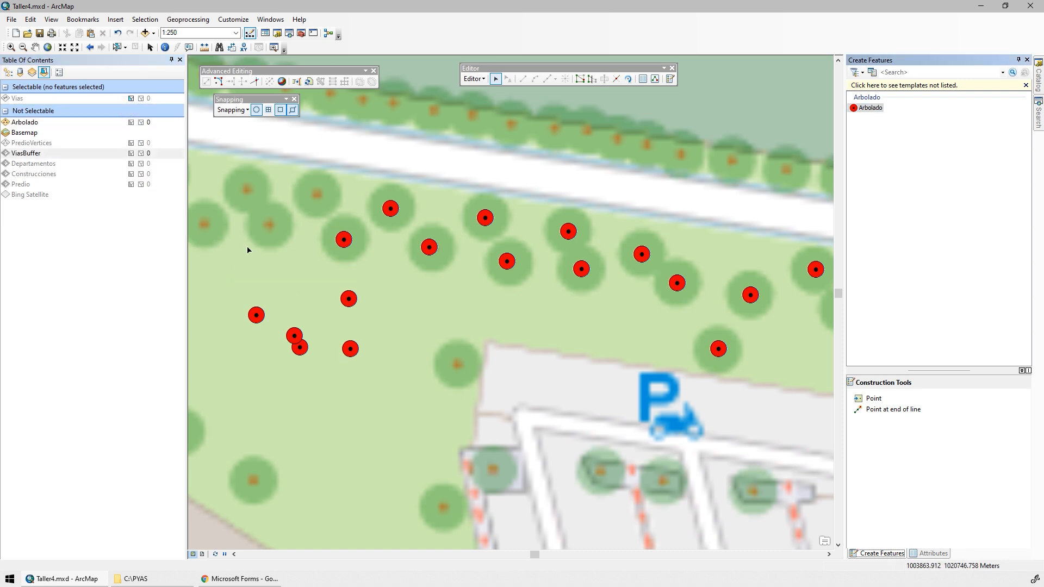
click(131, 98)
click(130, 108)
Select the extra Arbolado points on the open grass and delete them.
click(292, 307)
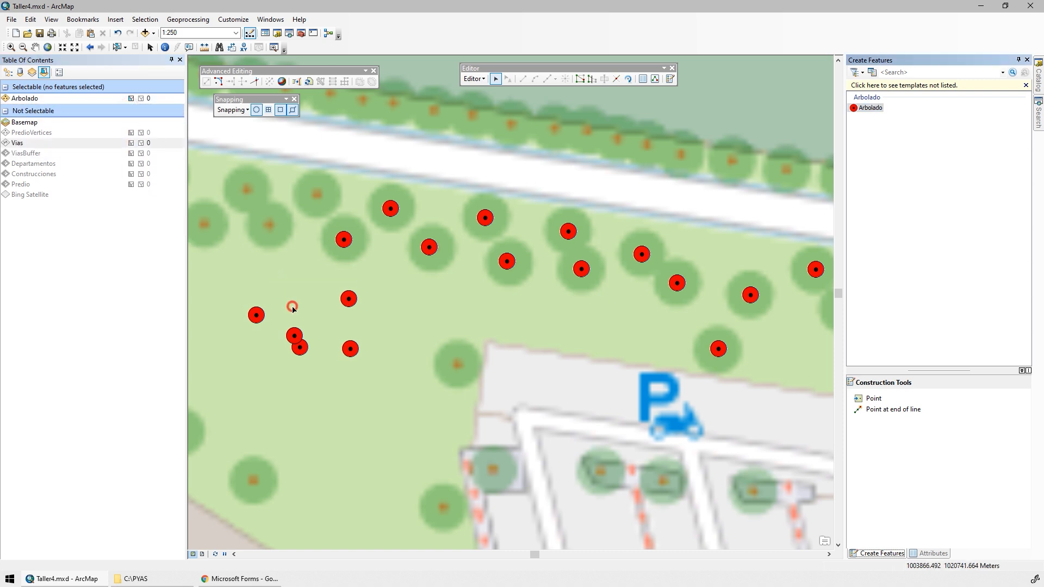
drag(292, 308, 405, 395)
key(Delete)
Resume the Point tool and place Arbolado points on the next five trees to the west along Calle 207.
drag(462, 205, 576, 234)
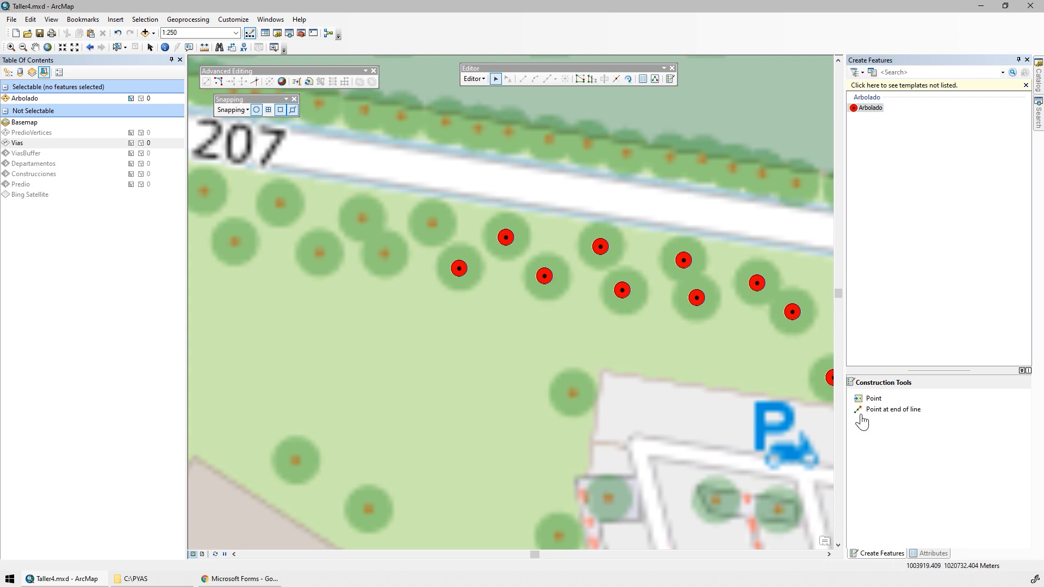
click(874, 398)
click(431, 223)
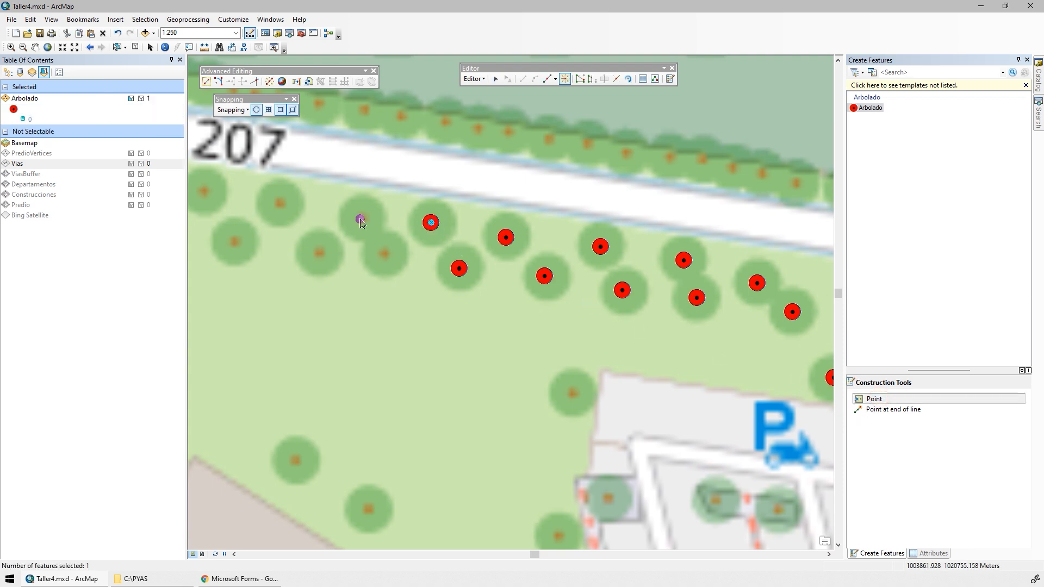
click(362, 219)
click(384, 254)
click(320, 253)
click(280, 202)
Place Arbolado points on the four trees inside the parking area and the three trees along its west side.
drag(436, 297, 313, 341)
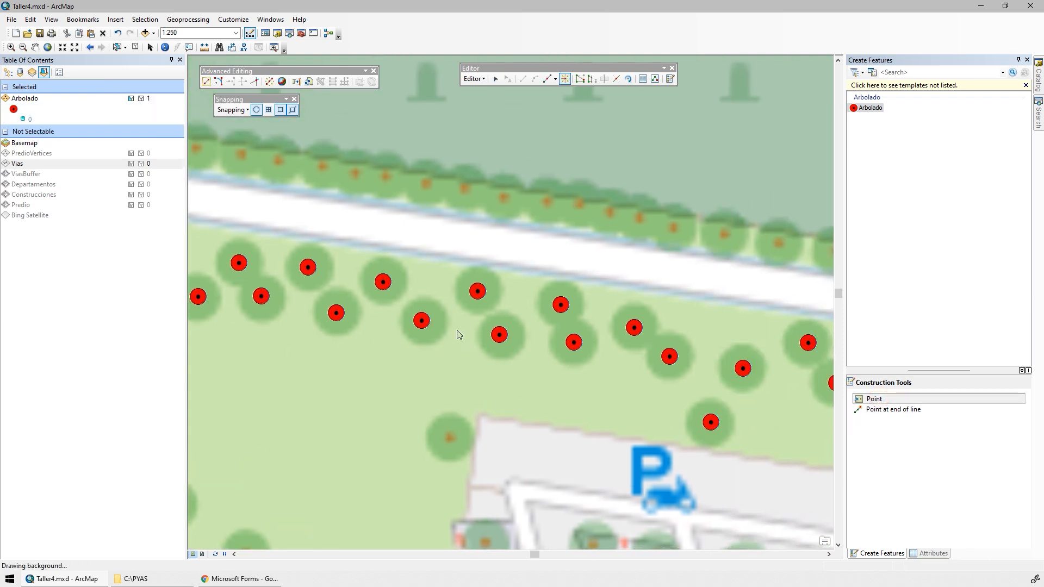
drag(477, 325, 357, 212)
drag(440, 319, 430, 234)
click(615, 364)
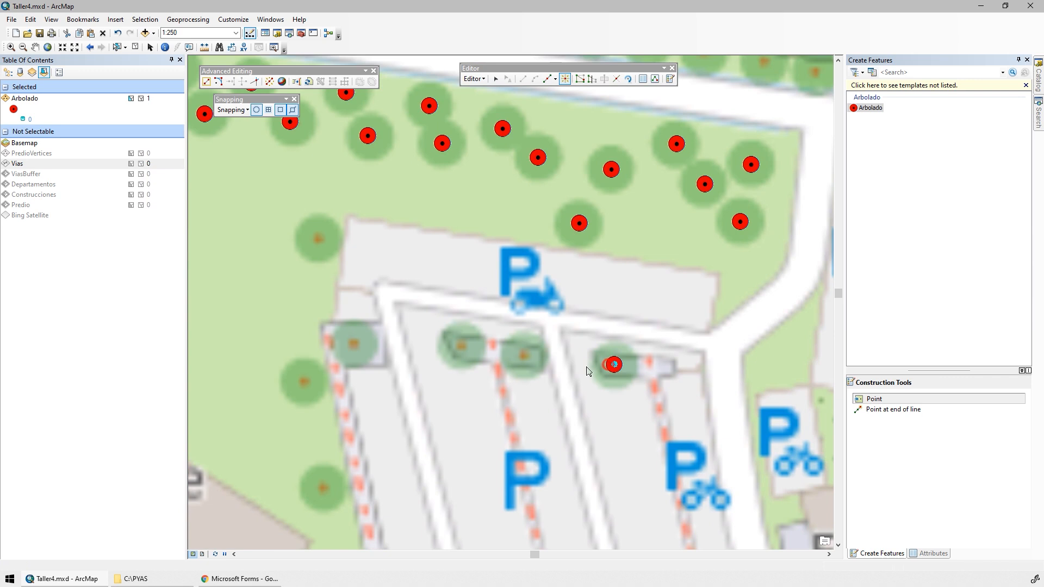
click(525, 356)
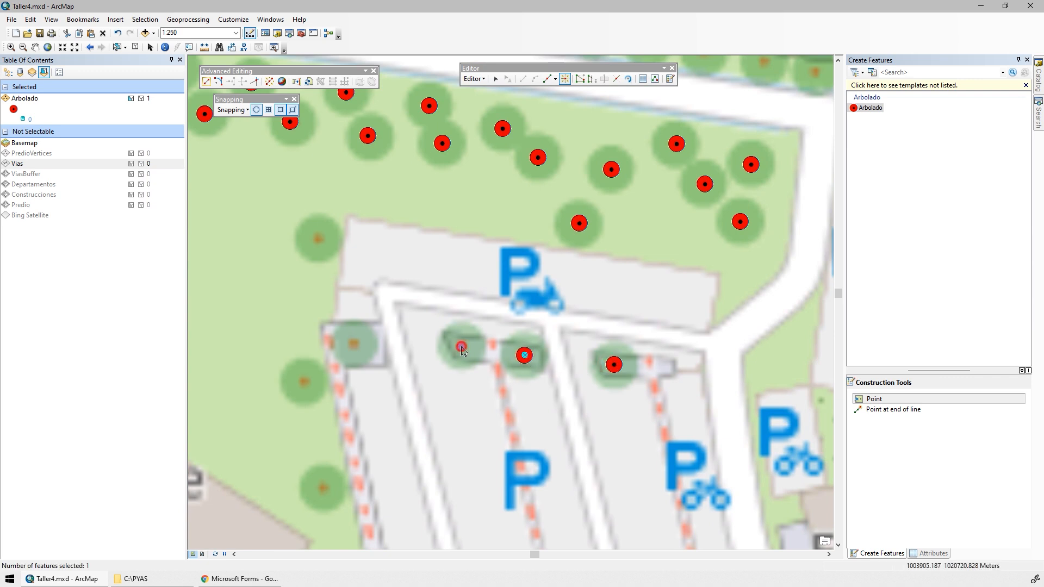
click(461, 347)
click(353, 346)
click(319, 238)
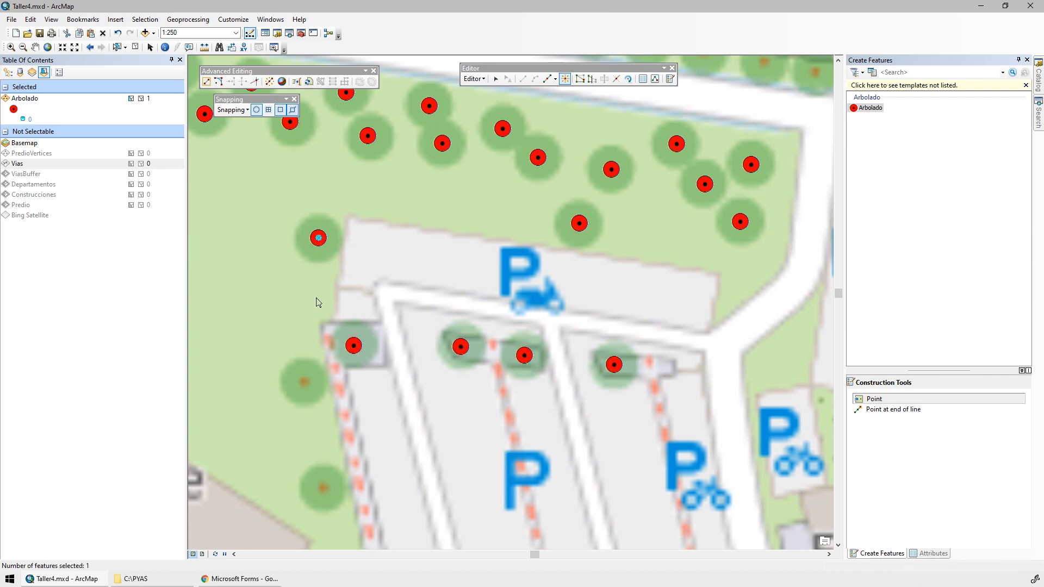
click(304, 382)
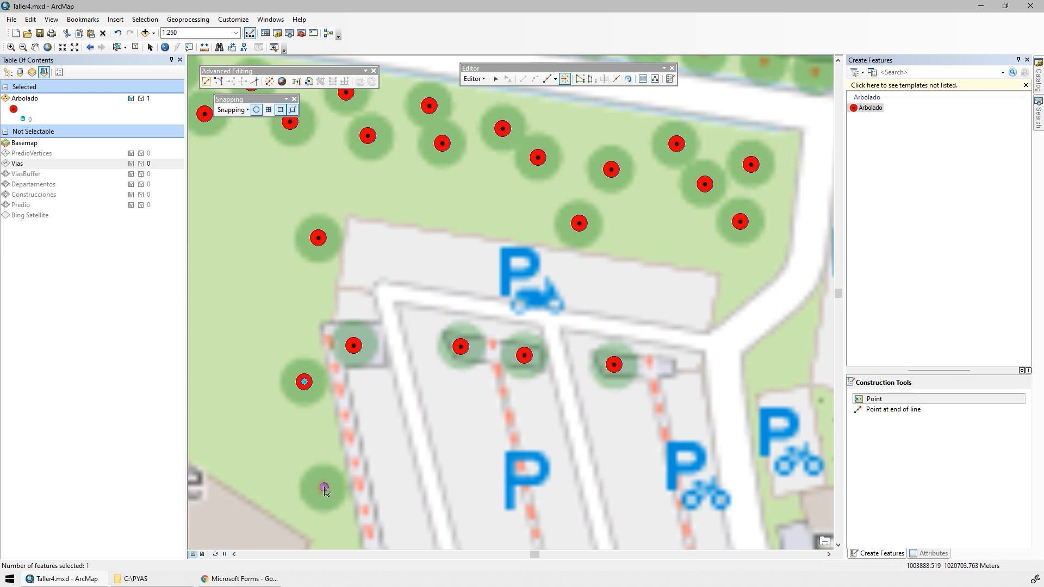
click(324, 488)
scroll(459, 269, up, 2)
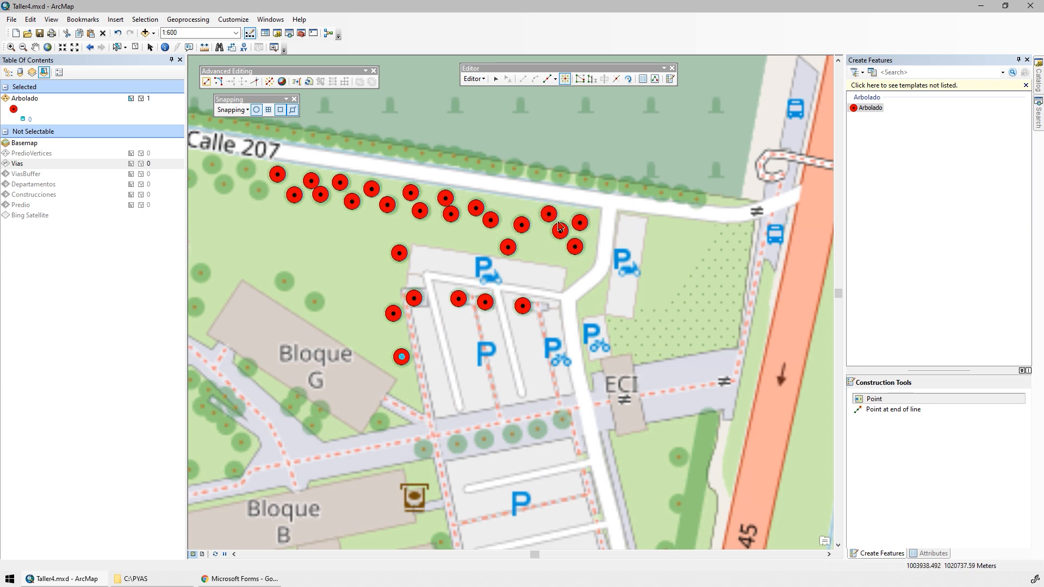
Switch to Google Maps in the browser, leave the current Street View and open Street View on Calle 207 near the campus entrance.
click(255, 582)
click(191, 9)
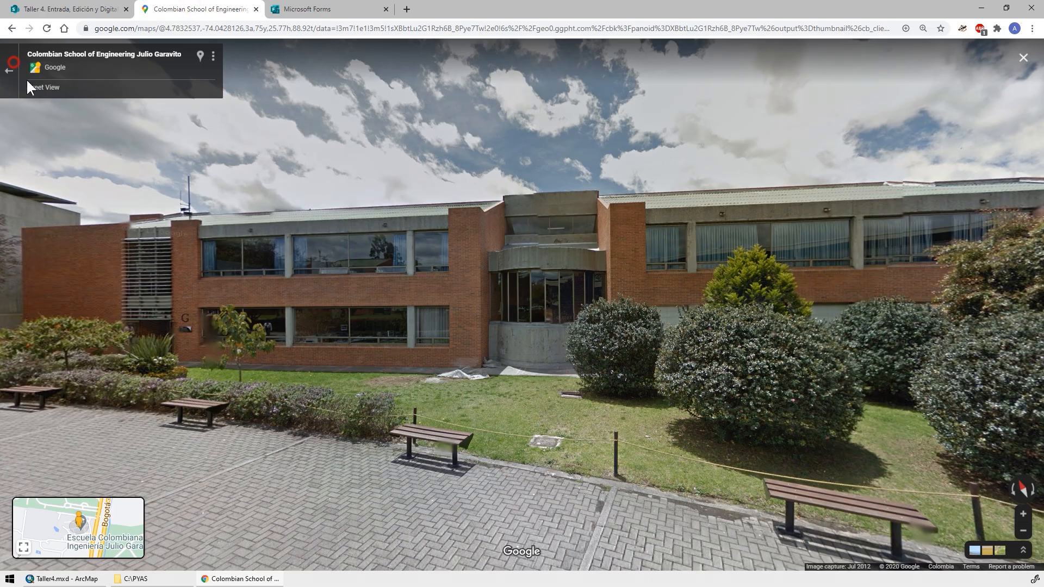
click(11, 69)
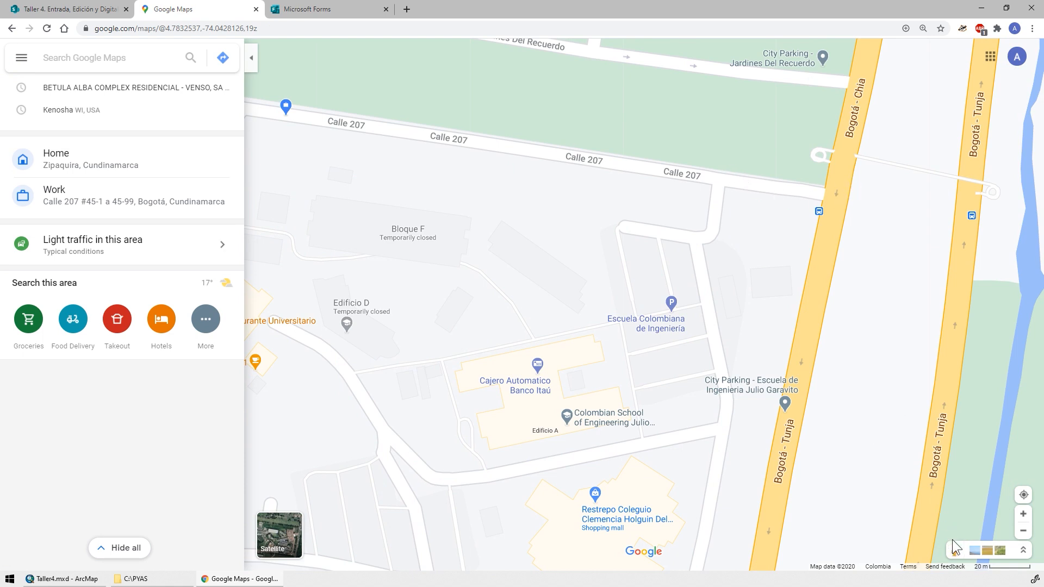
drag(953, 543, 720, 136)
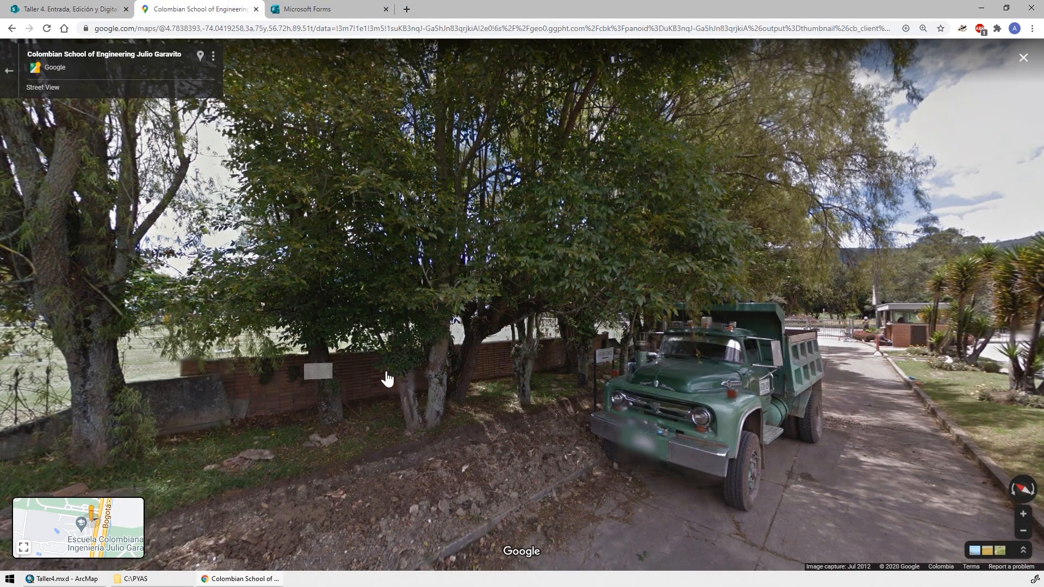
Look around the campus entrance in Street View and examine the trees on the grass beside the access road.
drag(882, 266, 481, 364)
drag(634, 373, 403, 324)
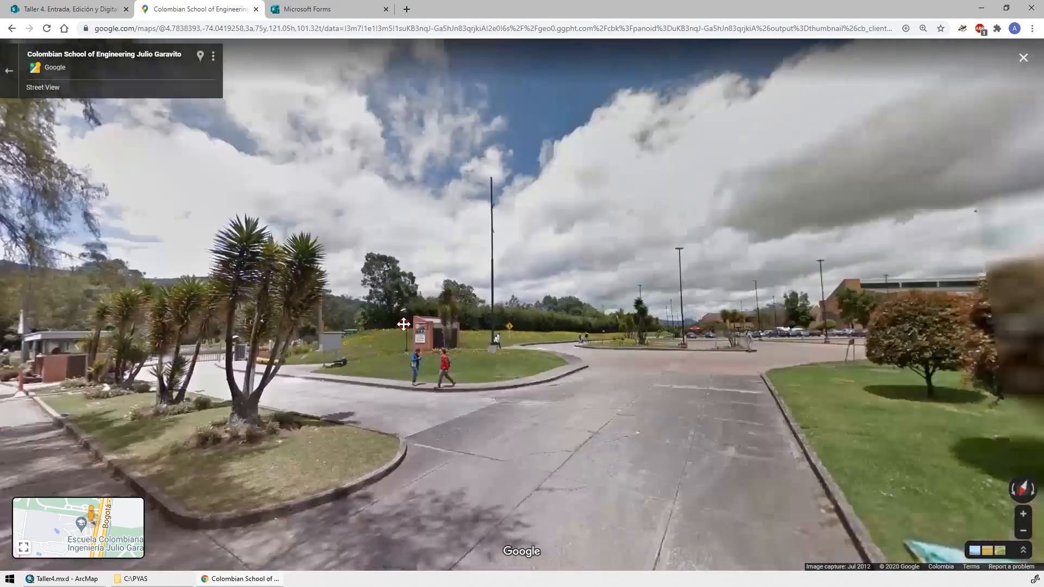
drag(698, 354, 395, 230)
drag(603, 288, 371, 291)
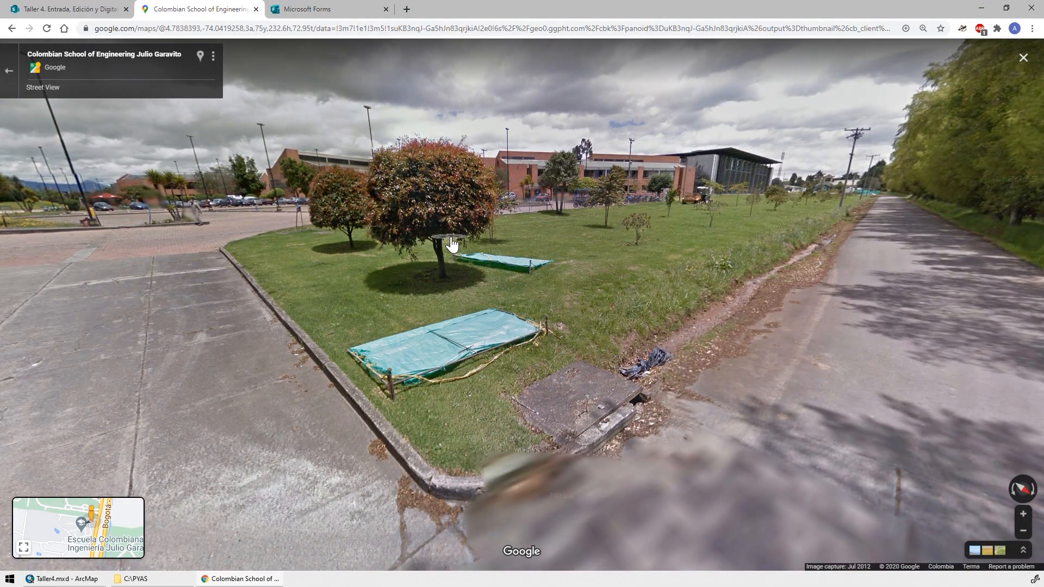
drag(452, 244, 523, 379)
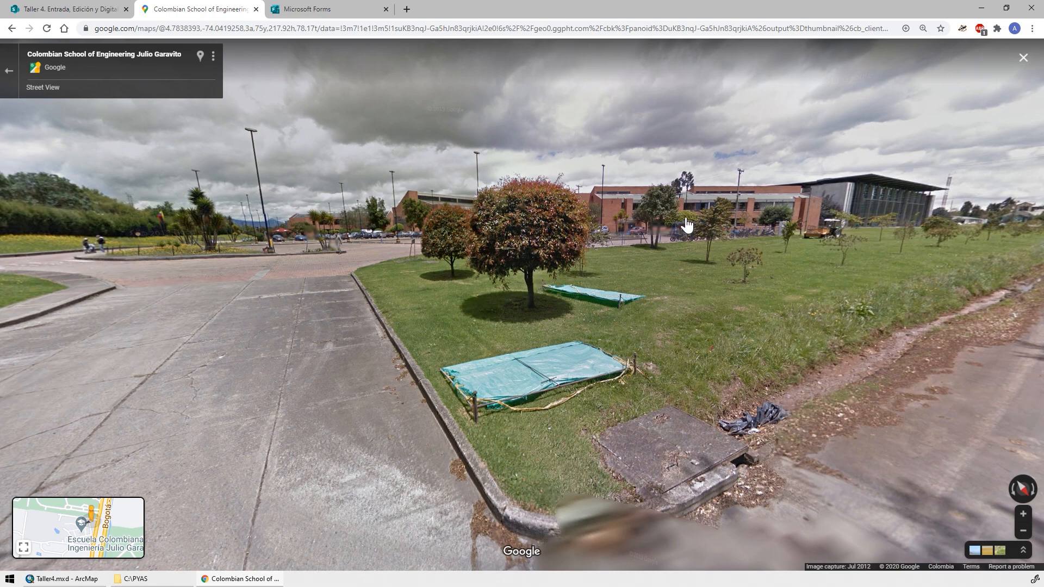
click(410, 282)
drag(329, 295, 318, 277)
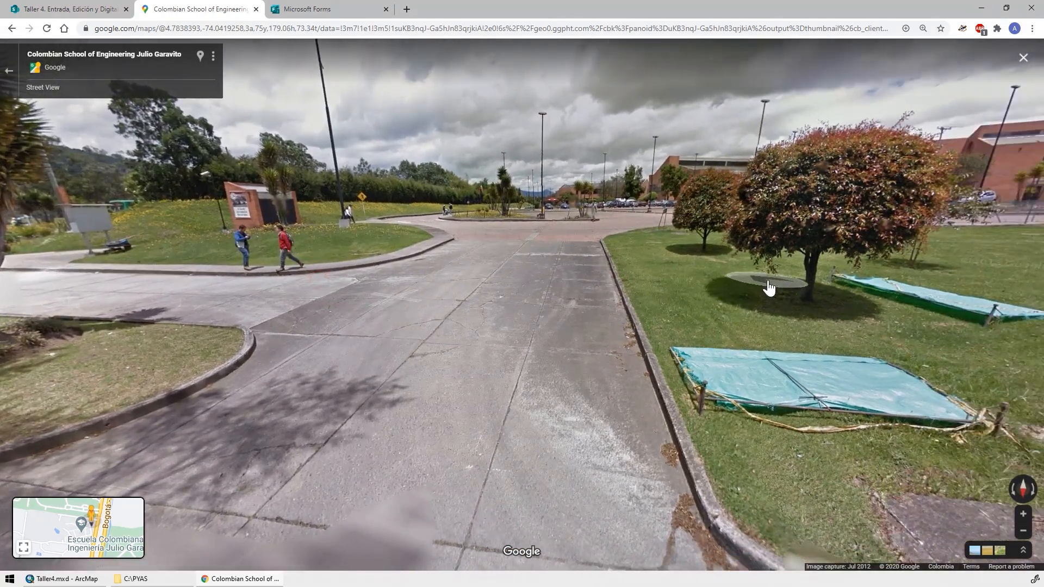
drag(380, 289, 323, 302)
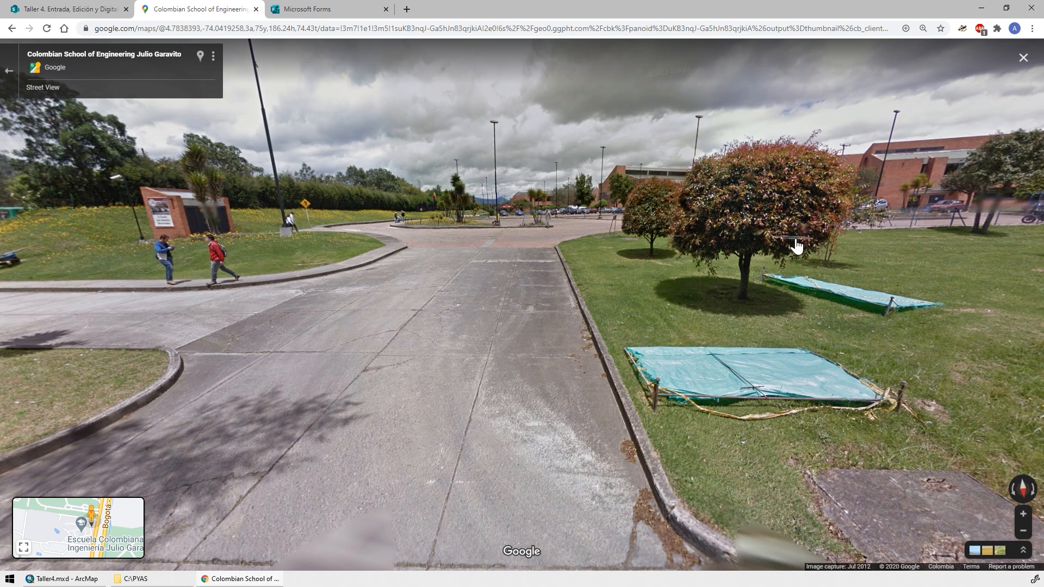
Turn the Street View along Calle 207 and examine the height of the tree row beside the cemetery wall.
drag(796, 247, 488, 313)
drag(862, 272, 463, 312)
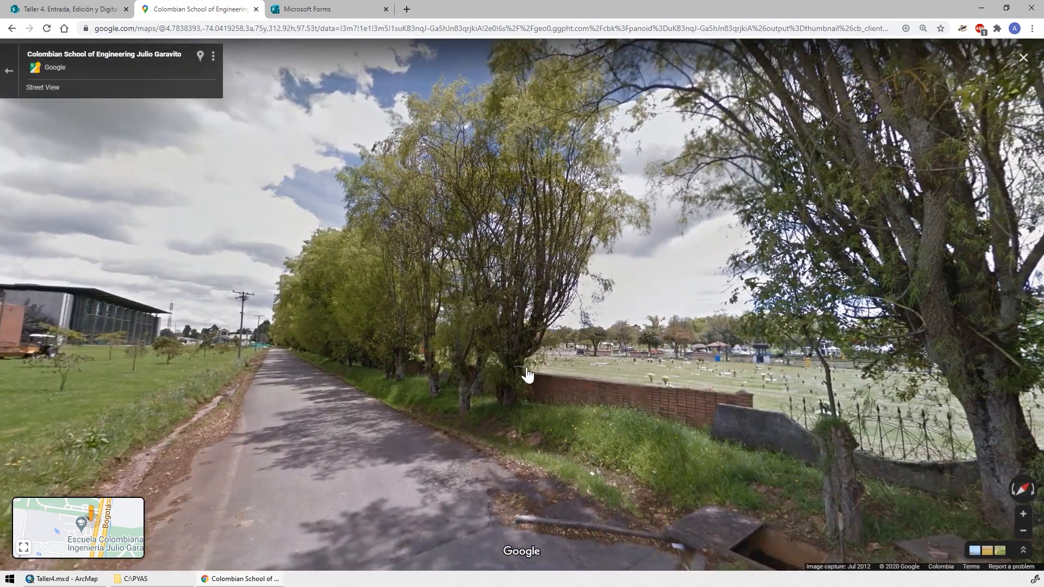
drag(416, 317, 451, 314)
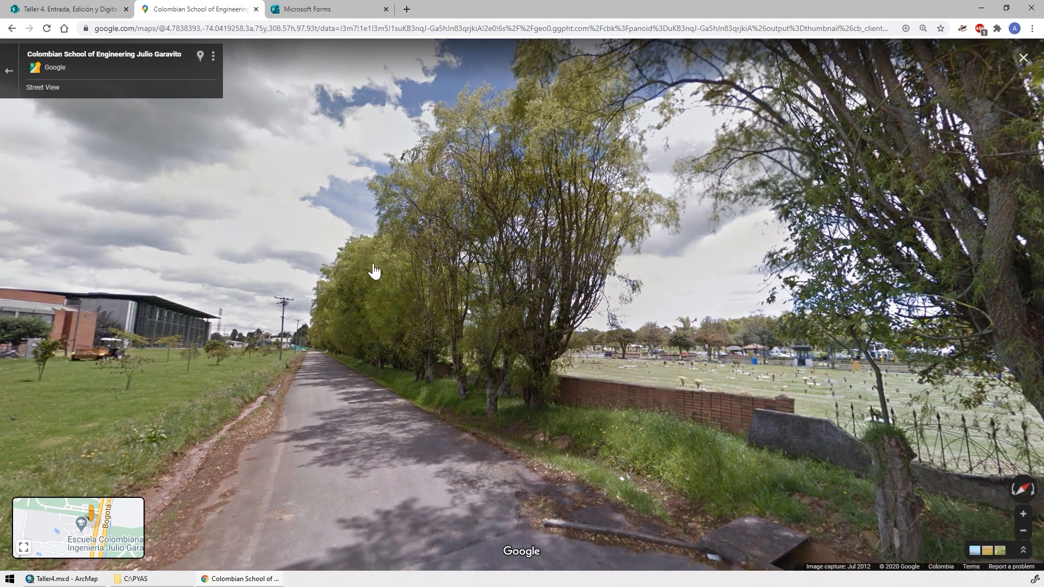
double_click(314, 306)
scroll(301, 349, down, 5)
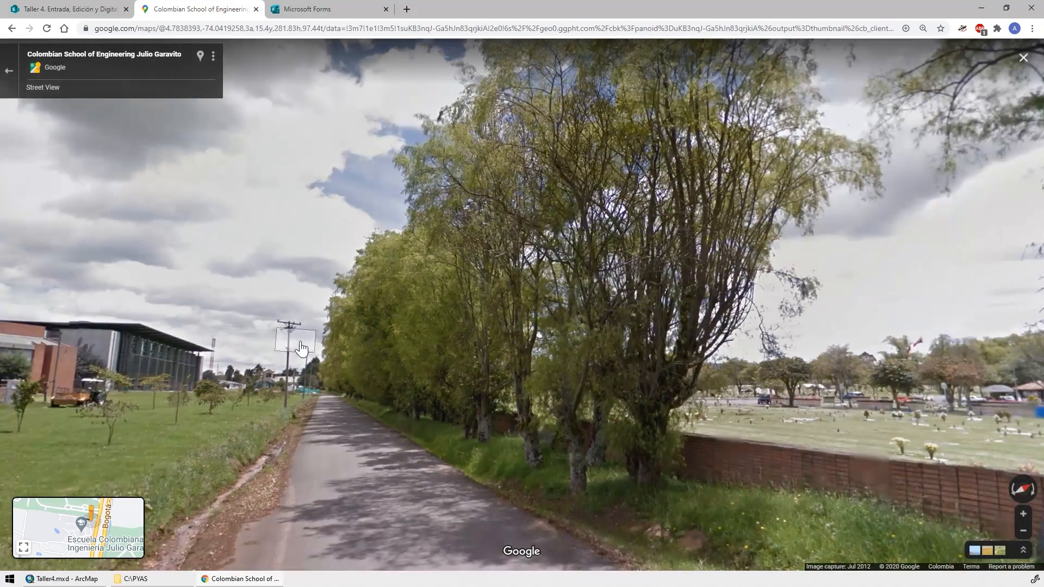
scroll(302, 348, up, 4)
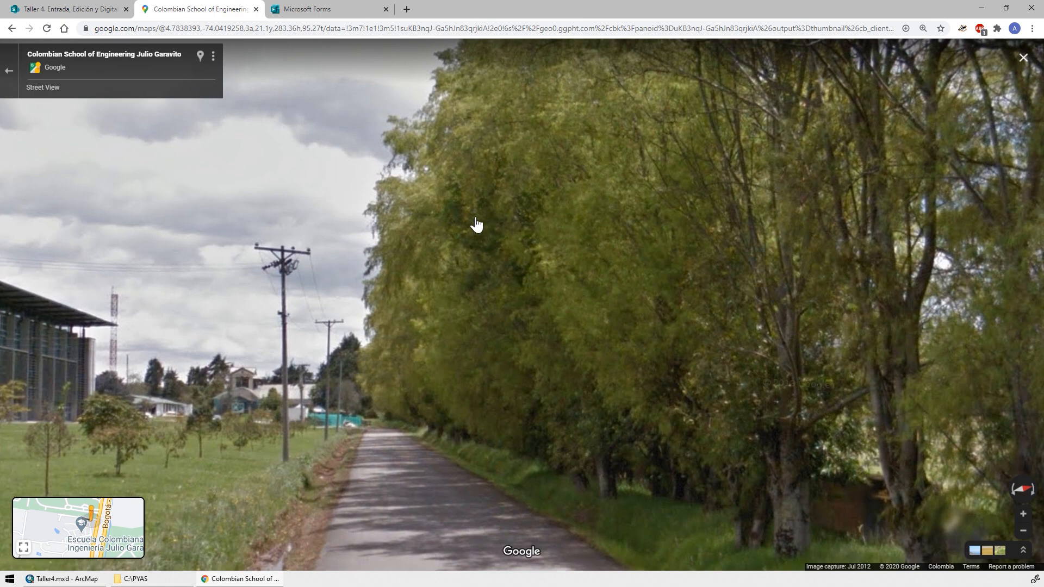
scroll(481, 240, down, 5)
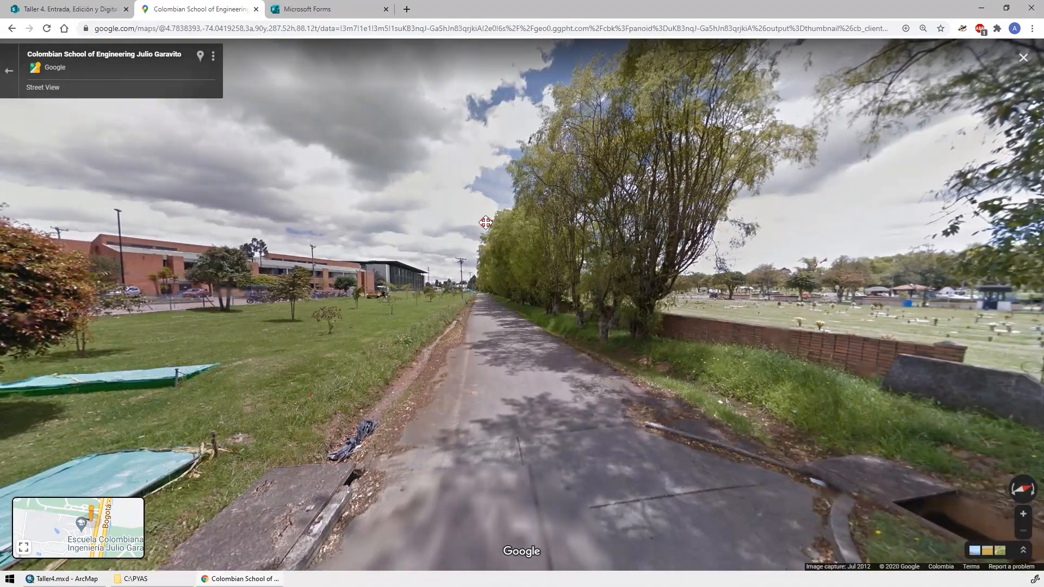
drag(485, 222, 682, 186)
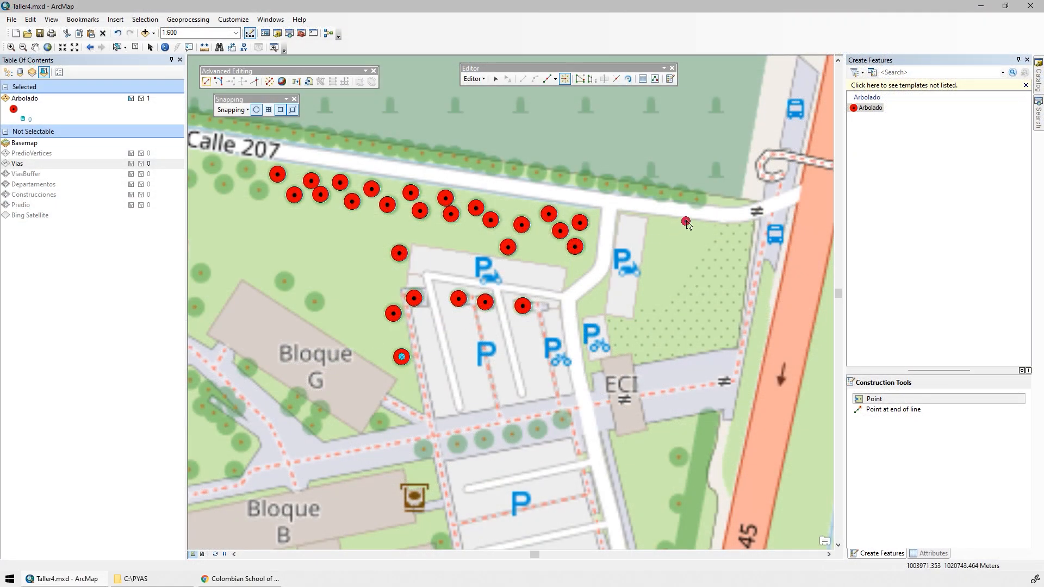
Back in ArcMap, place 22 Arbolado points on the tree row along the north side of Calle 207, working from east to west.
click(697, 198)
click(680, 194)
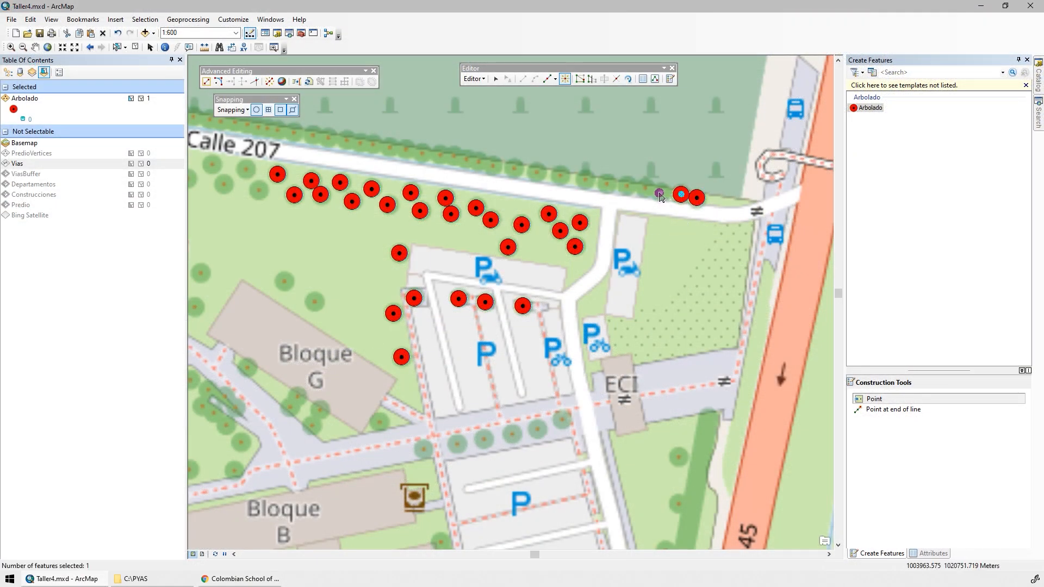
click(658, 192)
click(642, 186)
click(625, 187)
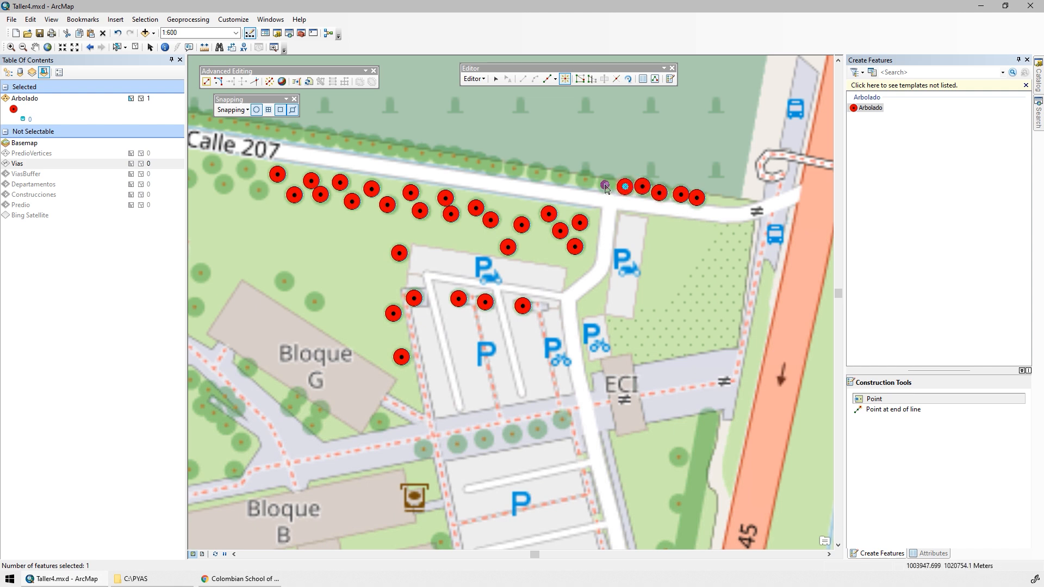
click(607, 184)
click(585, 178)
click(561, 176)
click(538, 171)
click(513, 168)
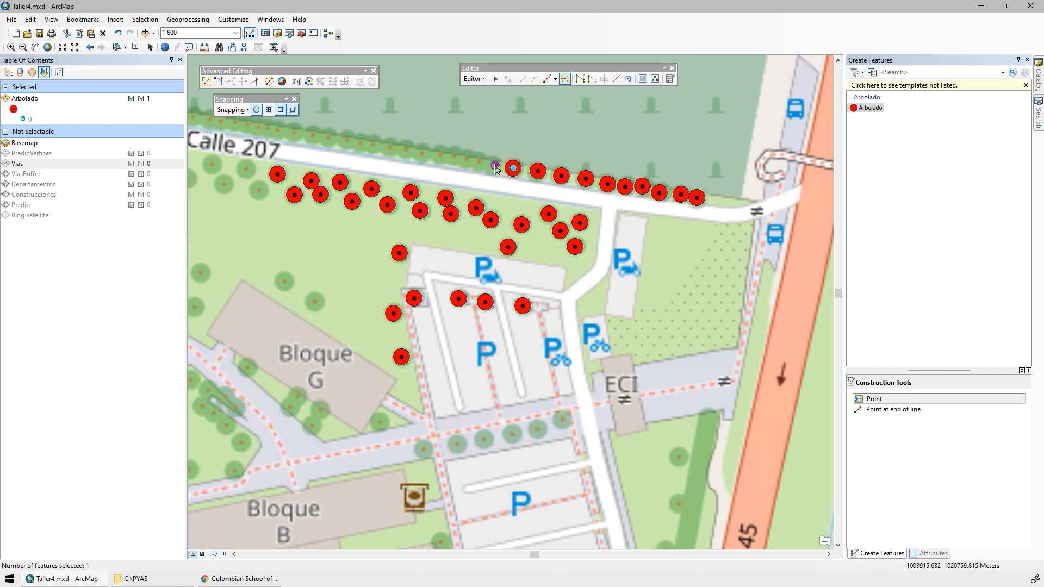
click(493, 165)
click(477, 161)
click(465, 158)
click(451, 157)
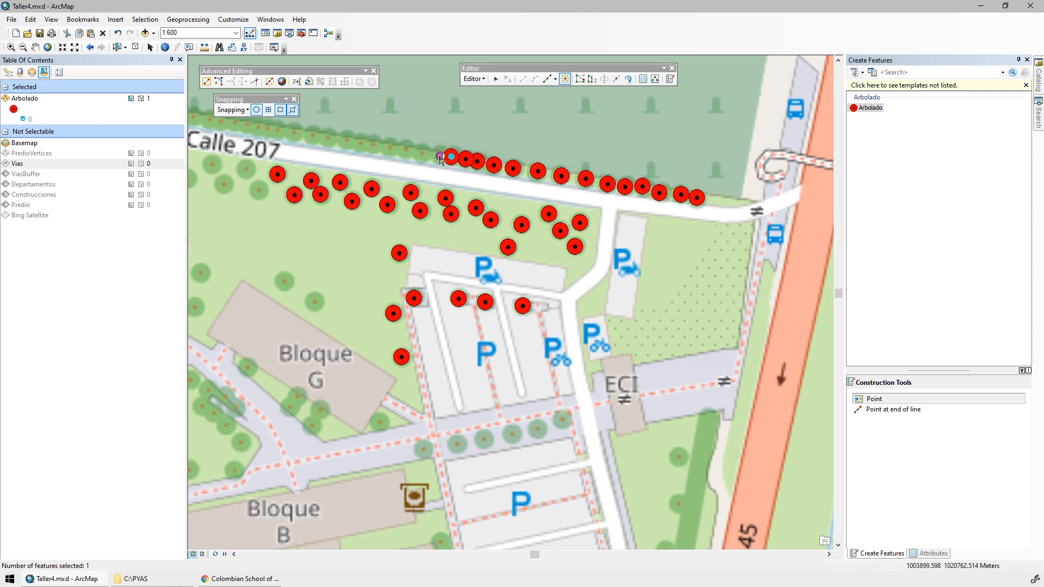
click(438, 156)
click(421, 155)
click(387, 147)
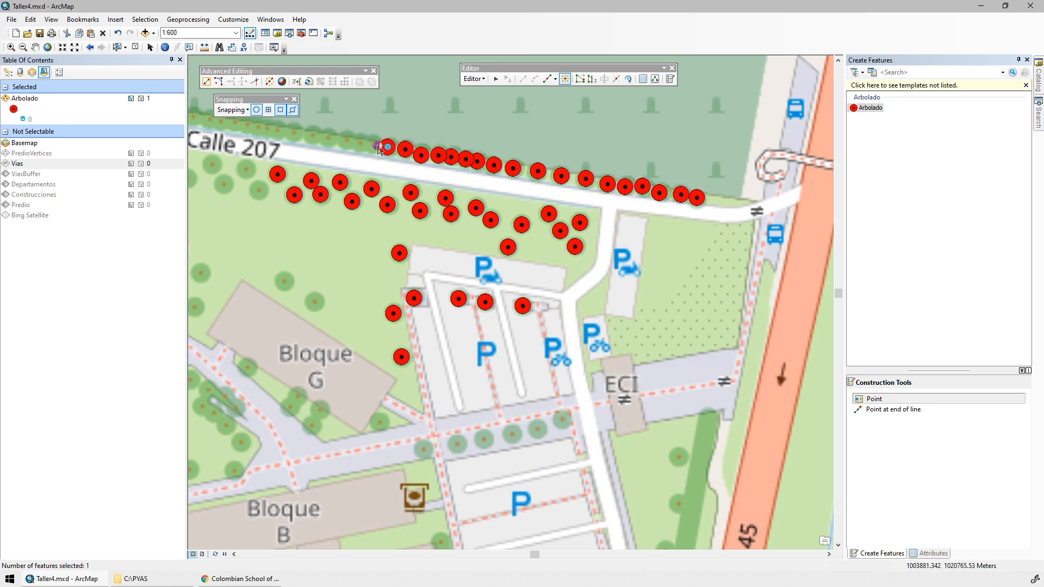
click(372, 143)
click(356, 143)
click(341, 139)
click(326, 139)
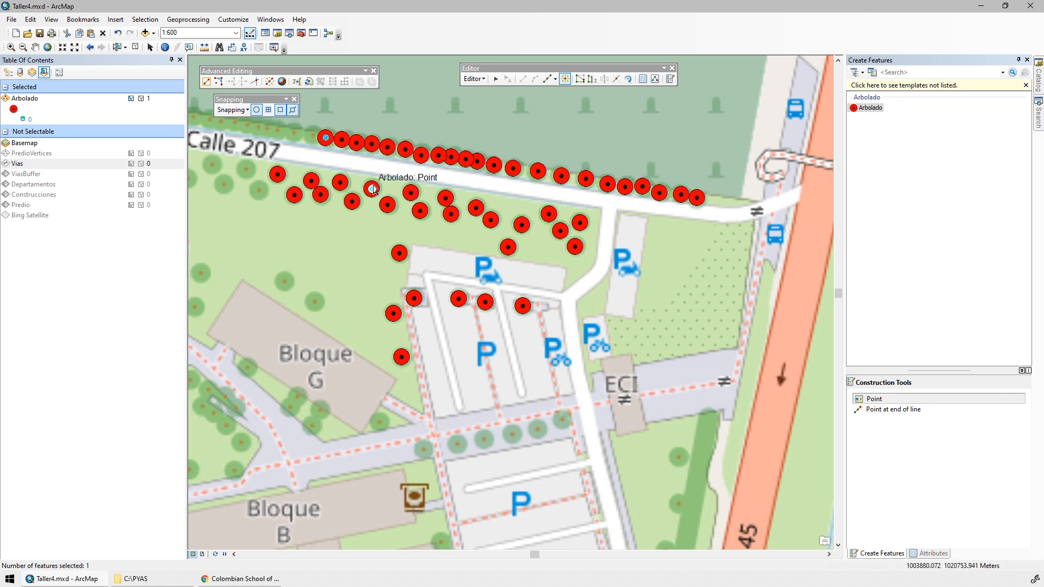
Select all the Arbolado points in the row north of Calle 207 by drawing a polygon around them.
drag(373, 190, 383, 282)
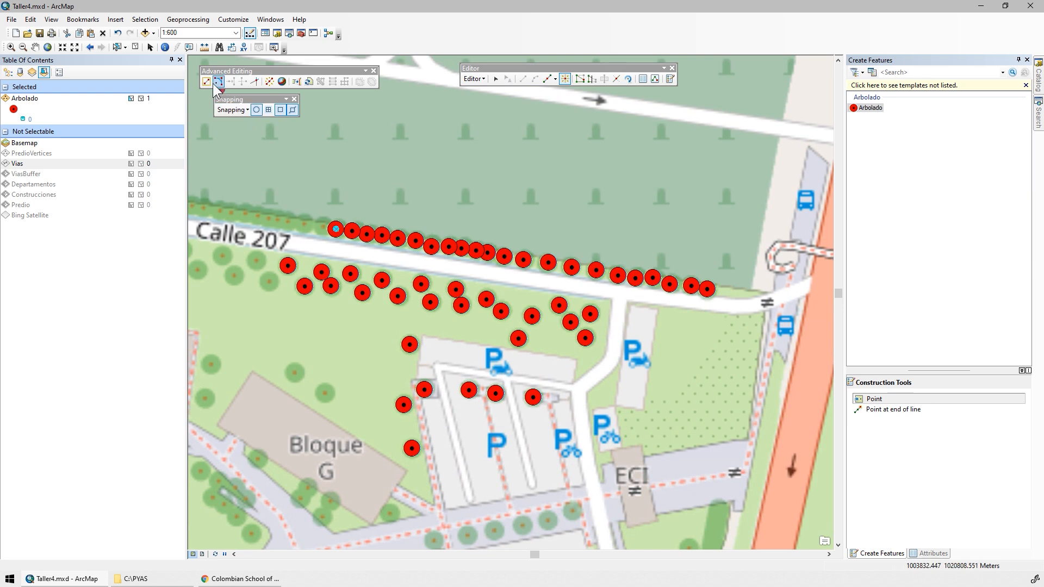
click(125, 47)
click(175, 72)
click(304, 199)
click(737, 260)
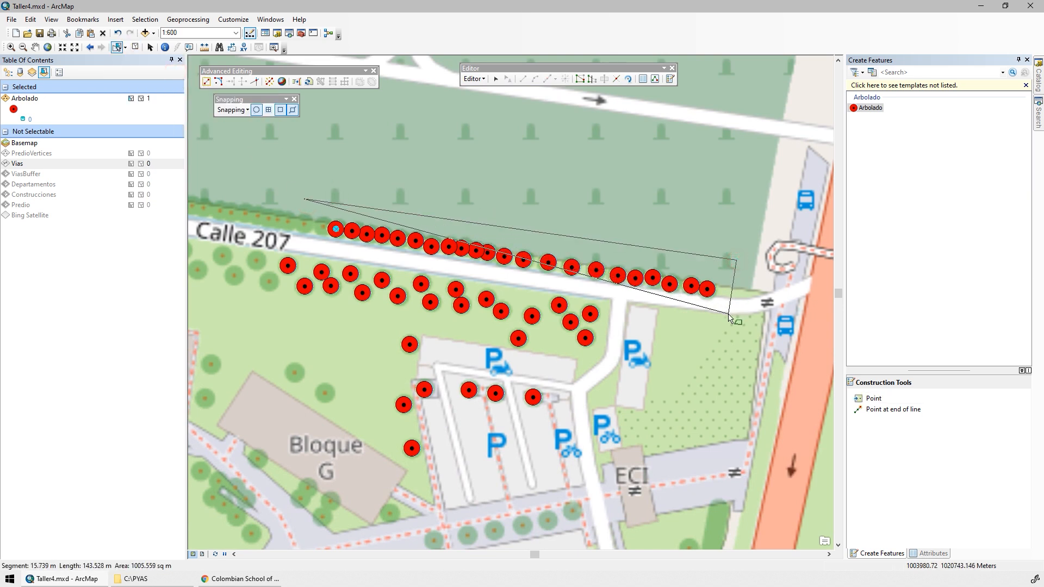
click(729, 314)
click(410, 262)
click(307, 245)
click(254, 241)
click(246, 283)
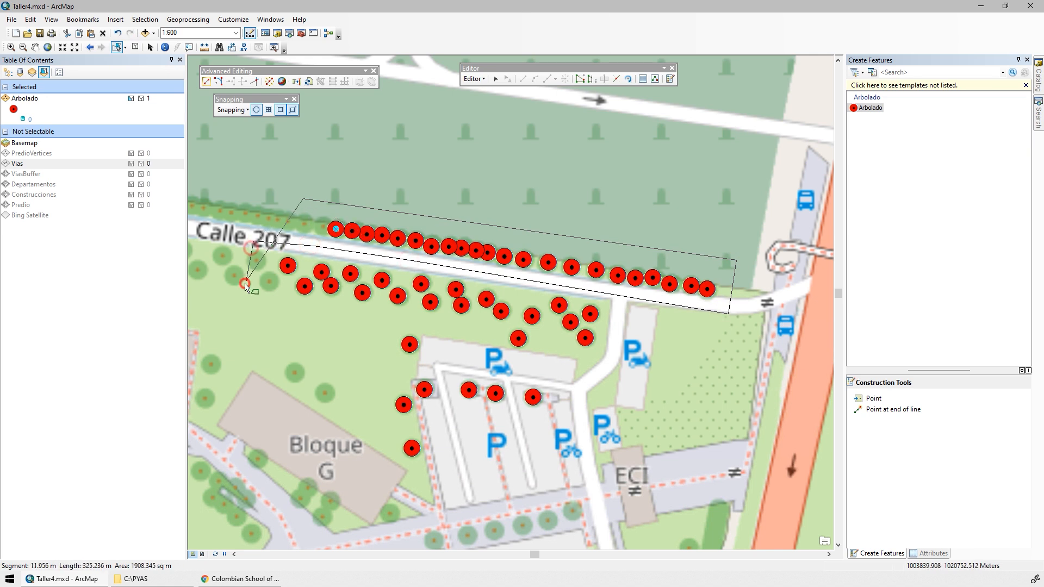
click(182, 216)
double_click(349, 135)
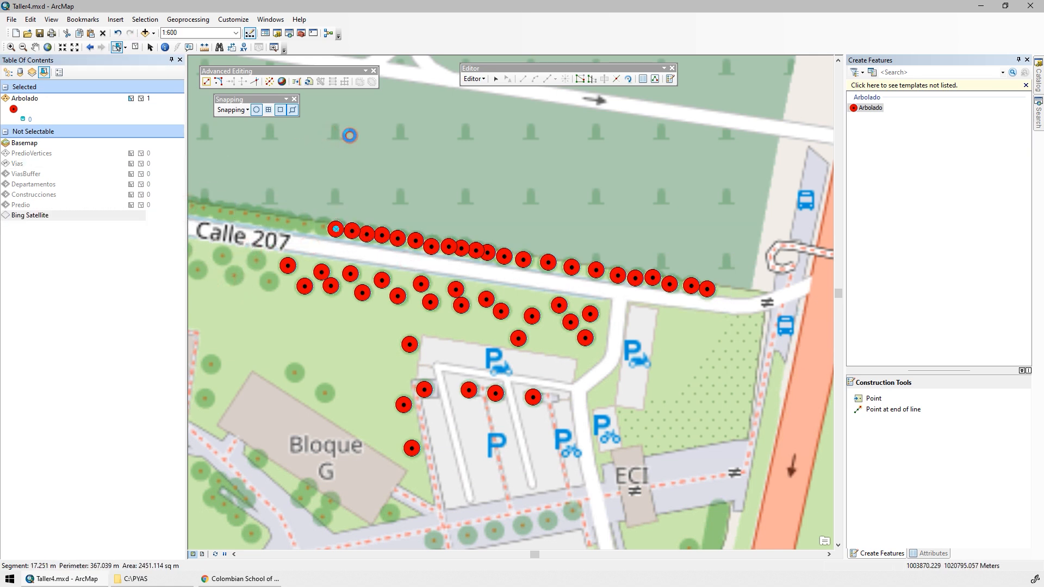
Open the Arbolado attribute table showing only the selected records, and save the edits.
click(8, 72)
right_click(58, 116)
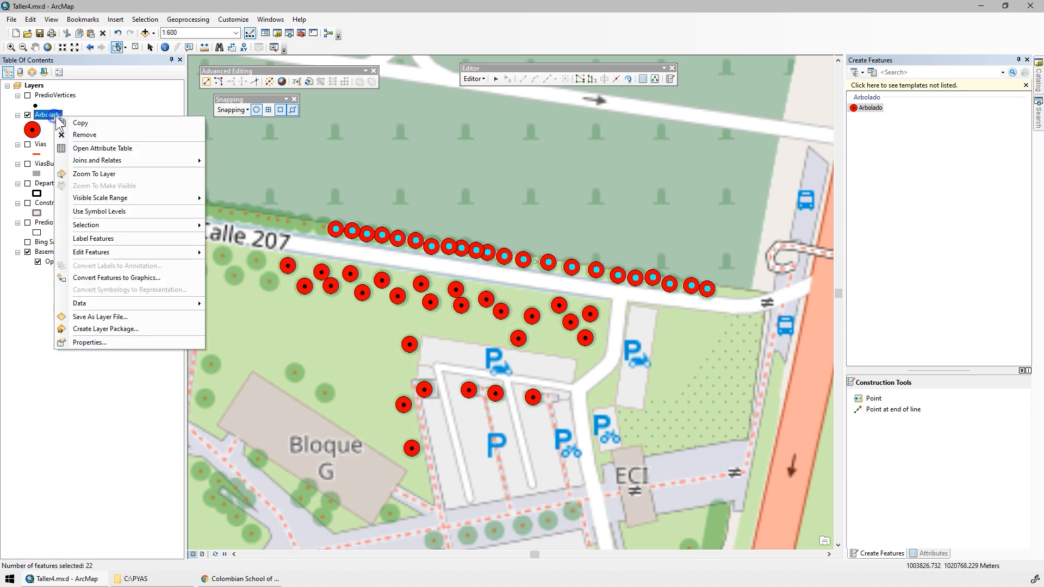
click(102, 148)
click(473, 79)
click(495, 117)
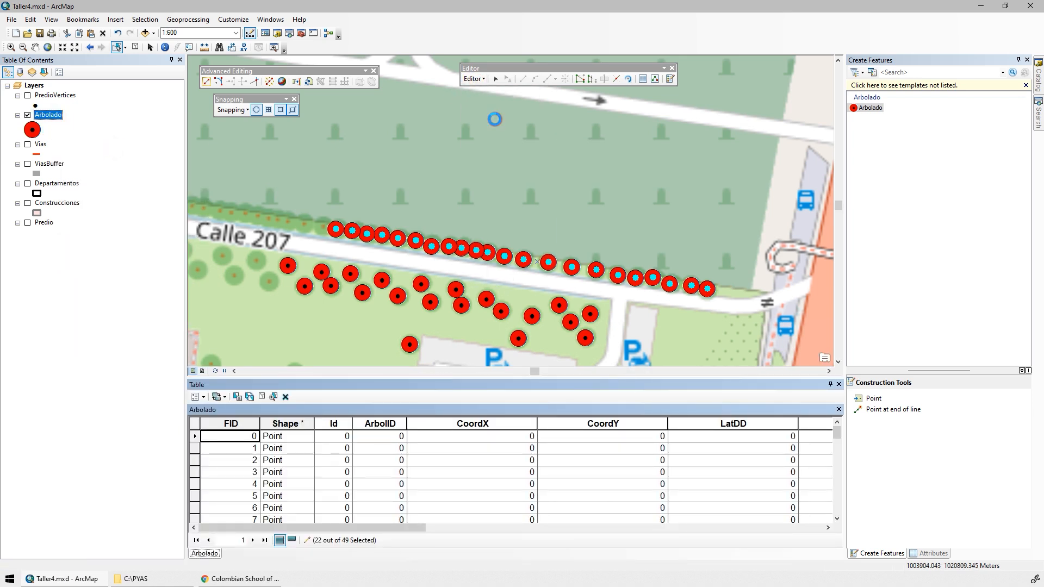
click(293, 540)
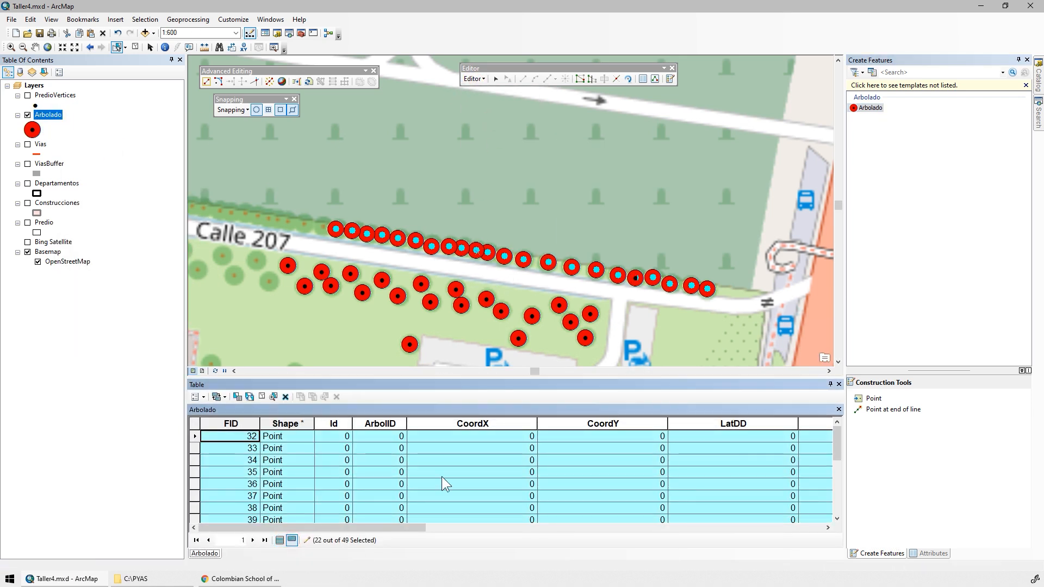
Use the Field Calculator to set Altura to 9 for the selected trees north of Calle 207.
drag(400, 526, 793, 533)
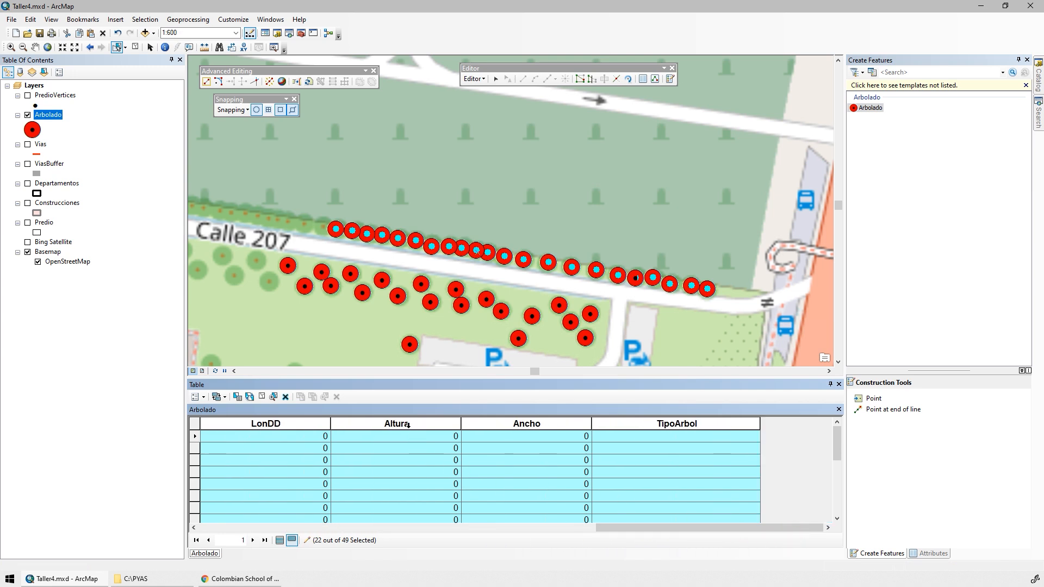
right_click(407, 425)
click(437, 357)
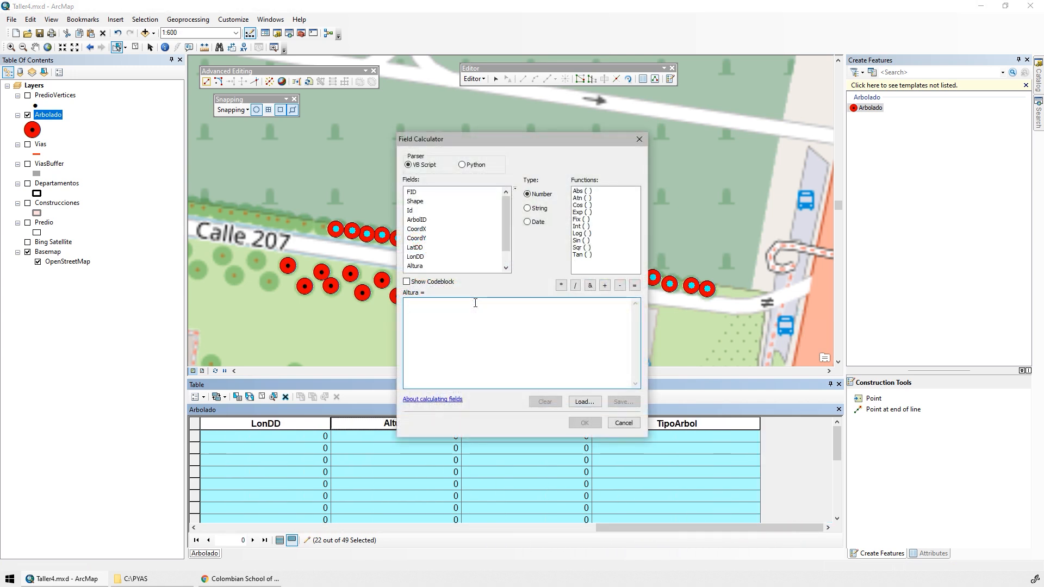
click(475, 302)
text(9)
click(585, 422)
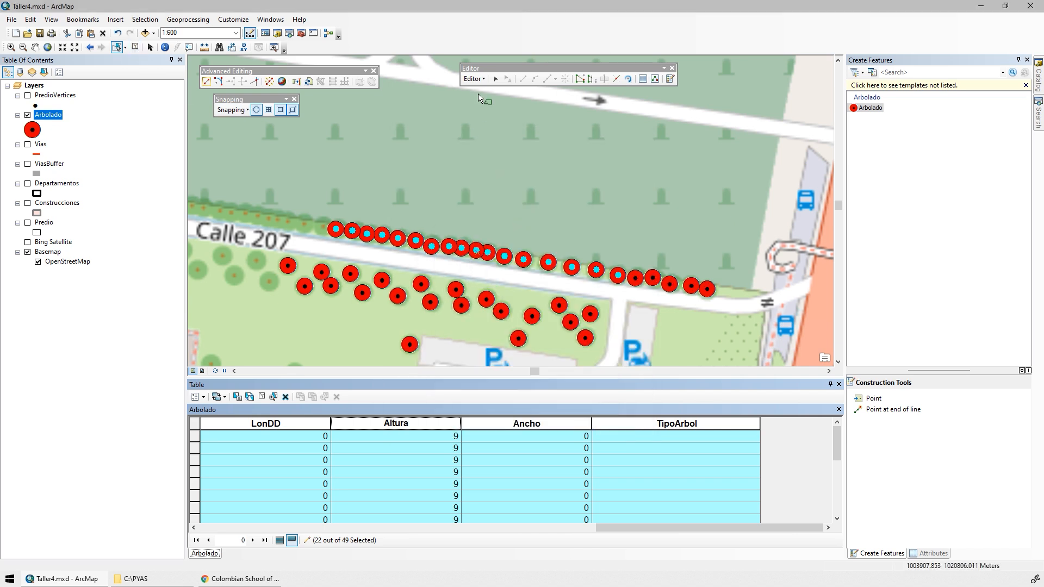
Select the two easternmost trees south of Calle 207 and calculate their Altura as 2.5.
click(495, 79)
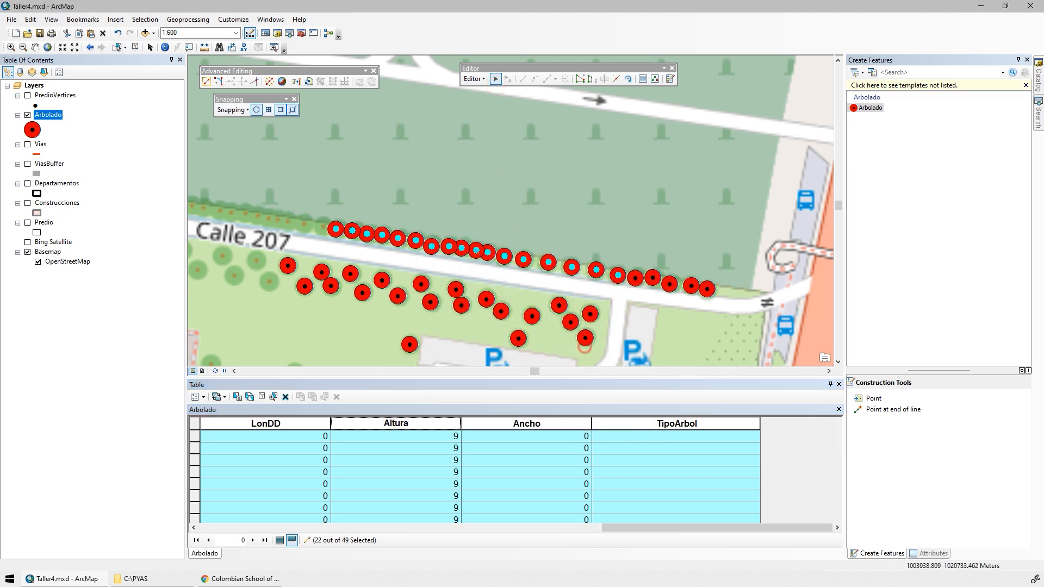
drag(577, 301, 603, 350)
right_click(412, 422)
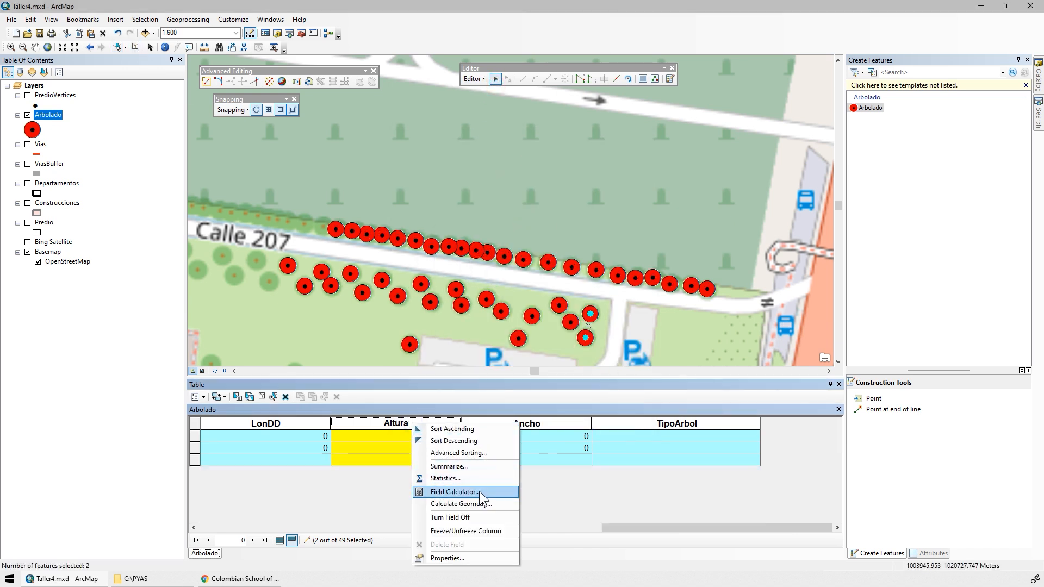
click(479, 492)
click(542, 401)
click(455, 354)
text(2.5)
click(583, 423)
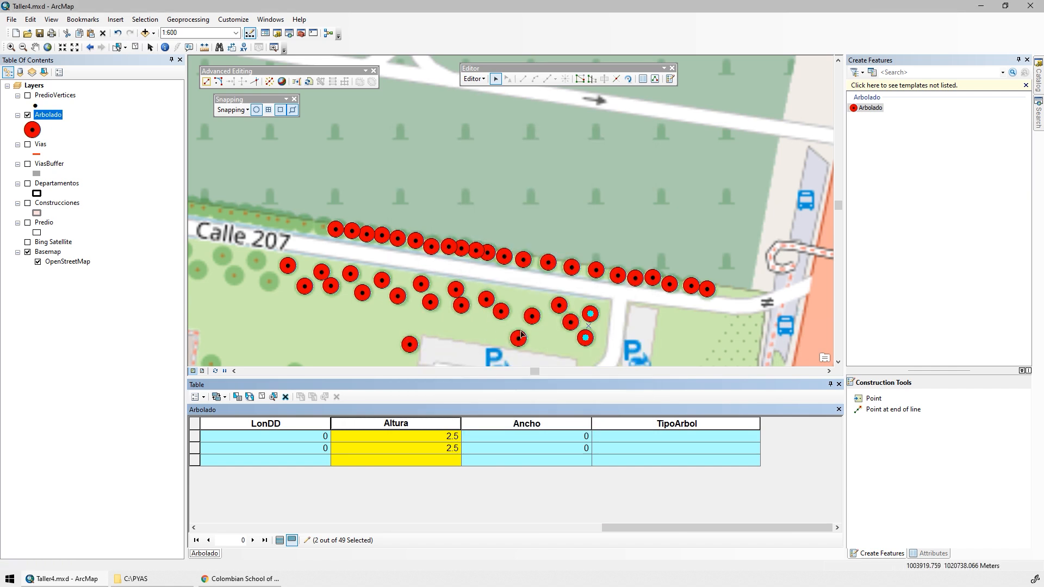
Select the single tree at the north edge of the motorcycle parking and calculate its Altura as 2.5.
click(520, 336)
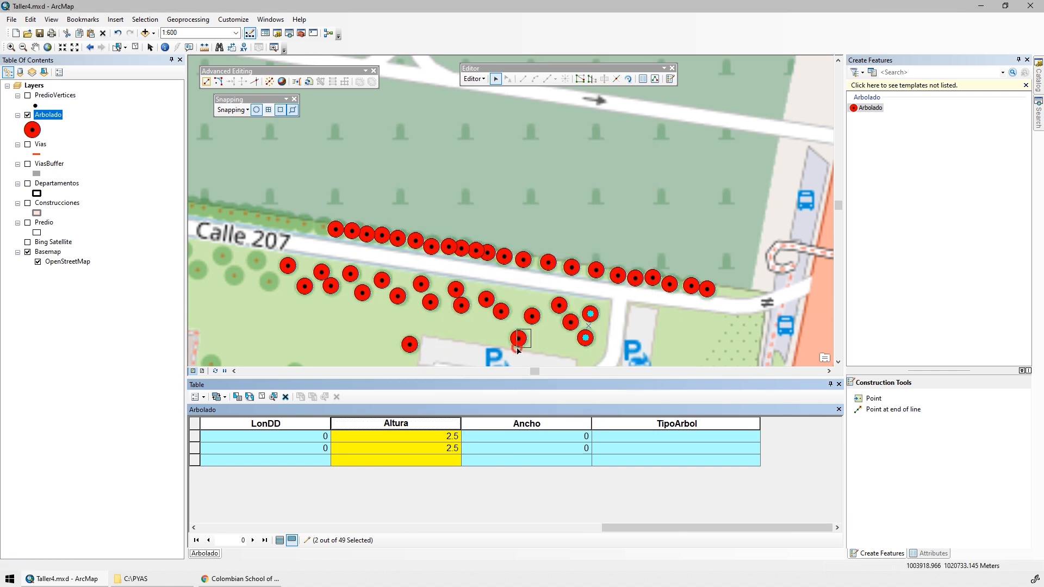
right_click(439, 422)
click(481, 490)
key(Return)
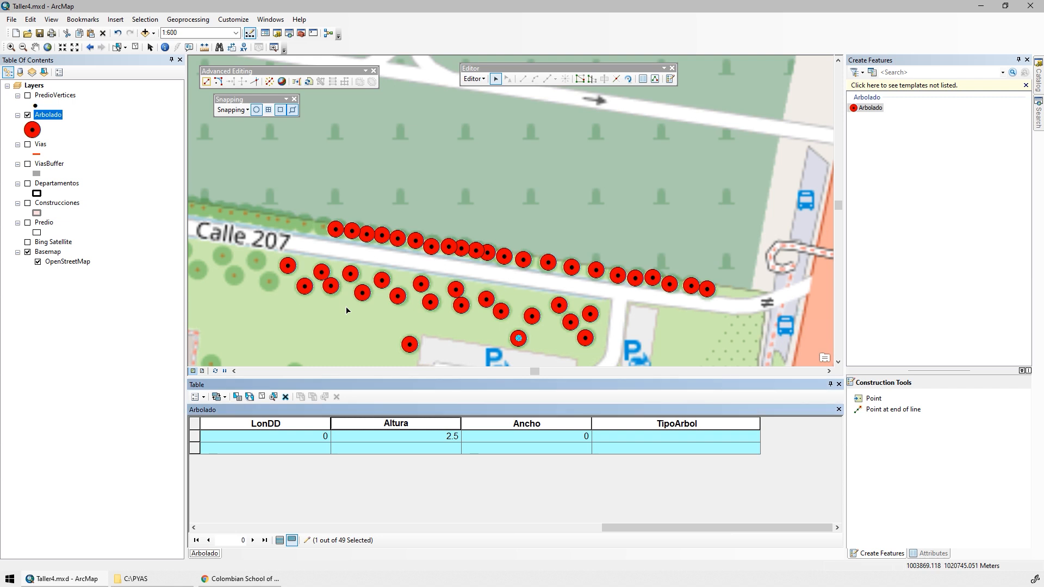
Clear the tree selection, sort the Arbolado table ascending by Altura, and select all records whose Altura is 0.
drag(471, 273, 468, 181)
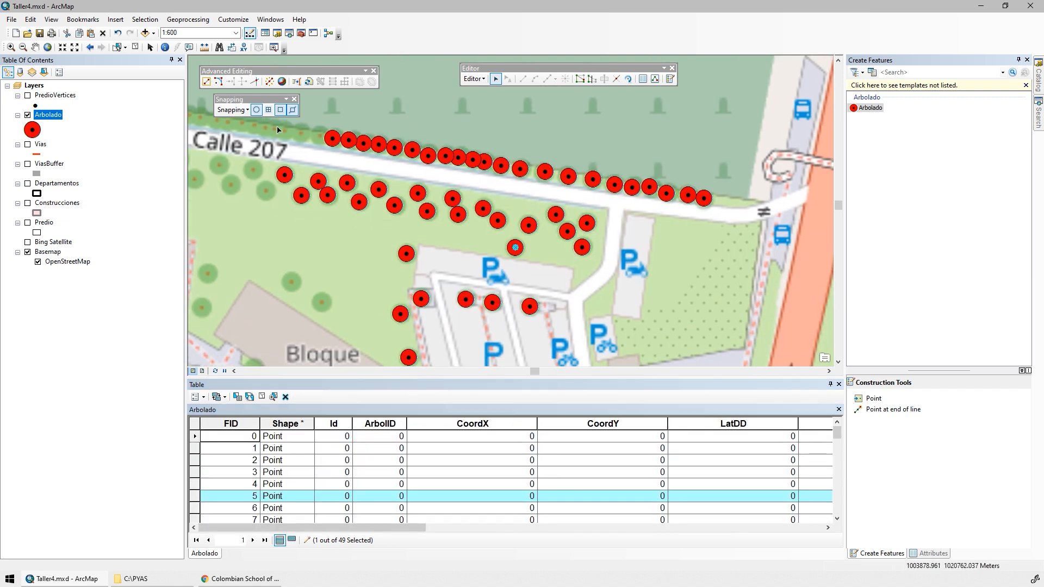
click(135, 48)
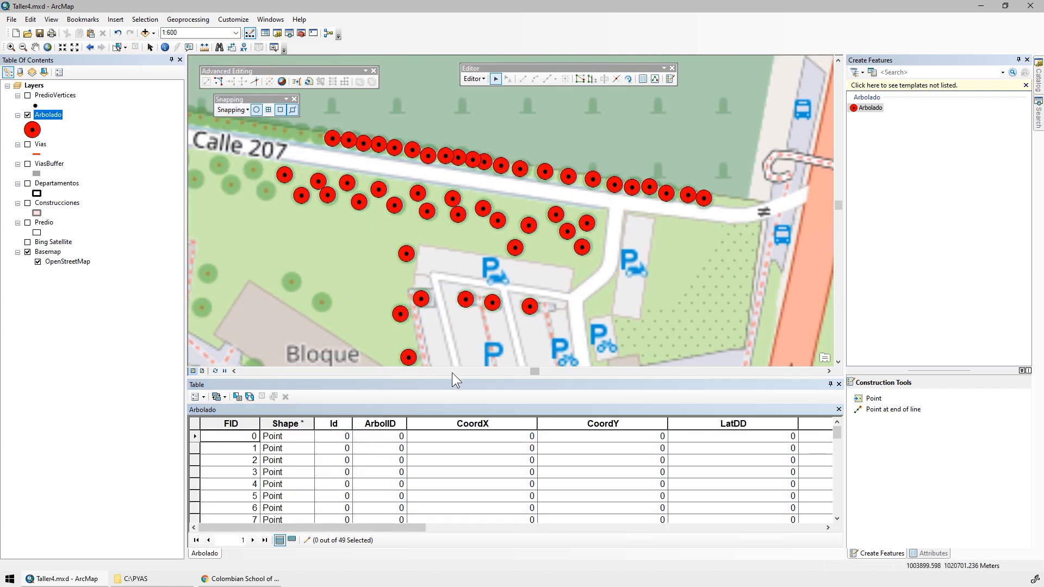
drag(398, 528, 735, 537)
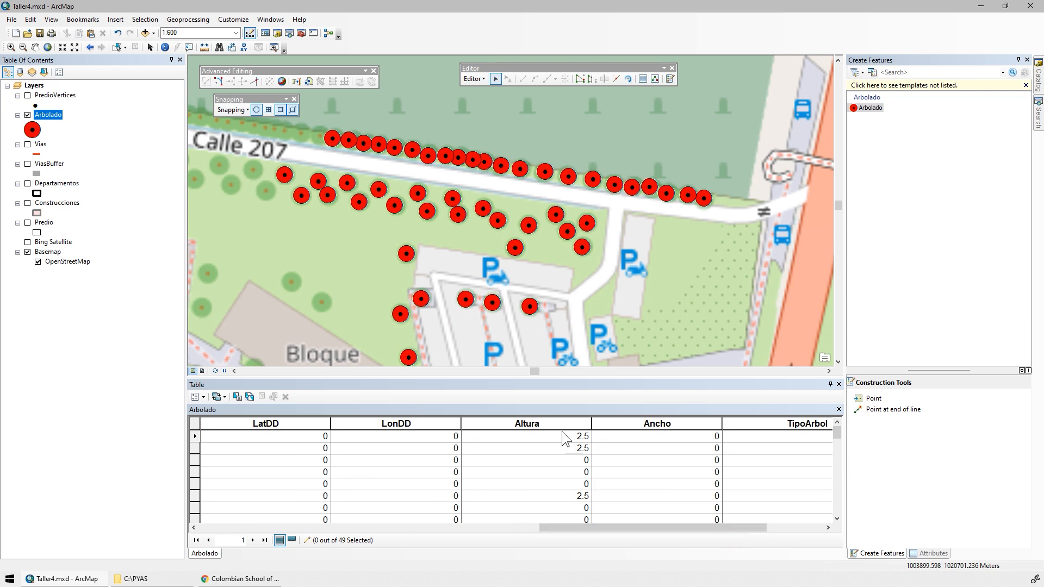
double_click(545, 424)
scroll(563, 473, up, 2)
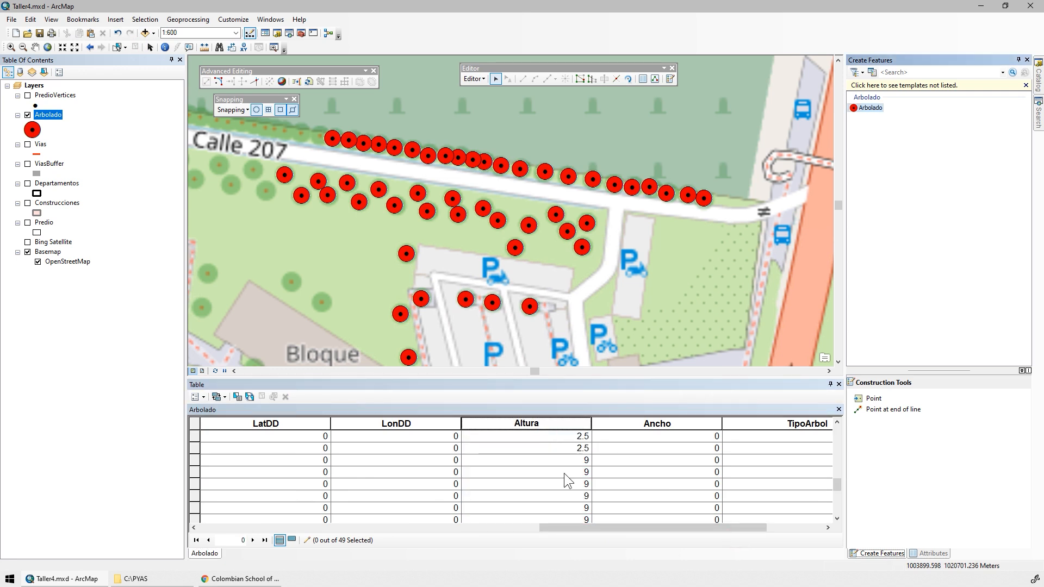
scroll(563, 473, up, 1)
mouse_move(197, 452)
mouse_down()
mouse_move(196, 407)
mouse_move(209, 533)
mouse_move(198, 452)
mouse_up()
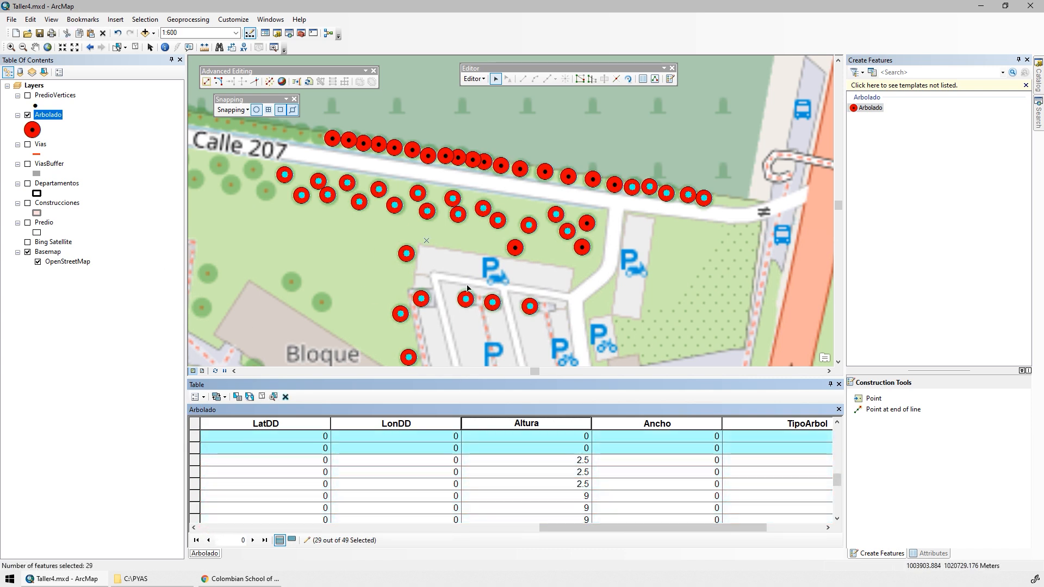
Show only the selected records and calculate their Altura with the expression Rnd*1.5+0.1 in the Field Calculator.
drag(564, 311, 571, 282)
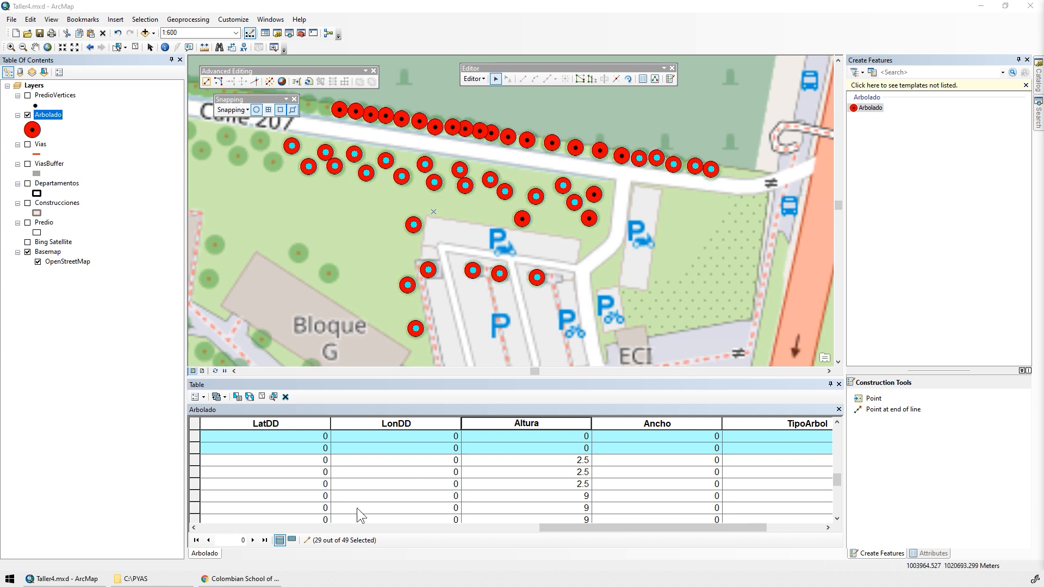
click(292, 539)
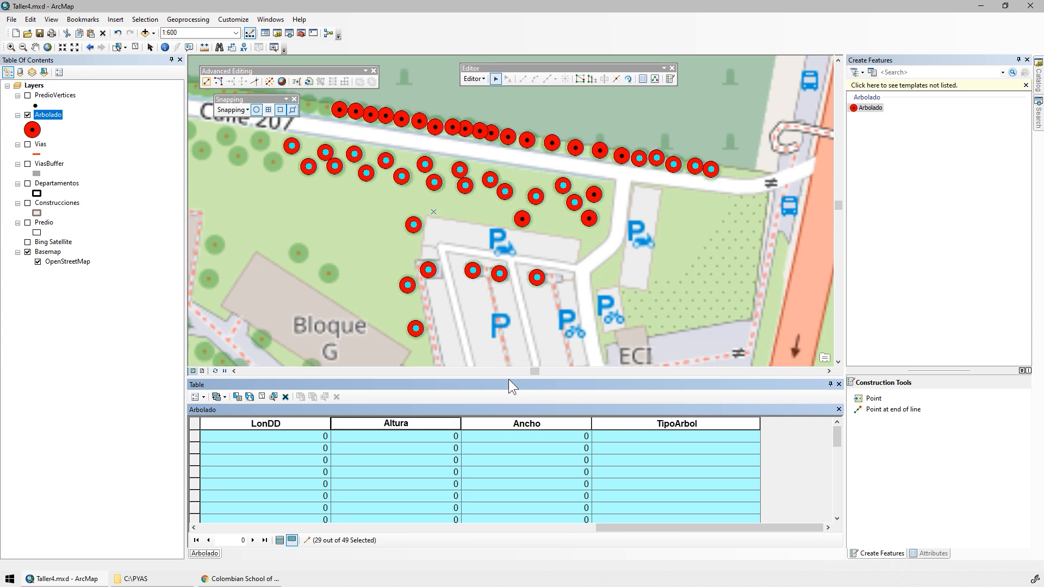
click(422, 424)
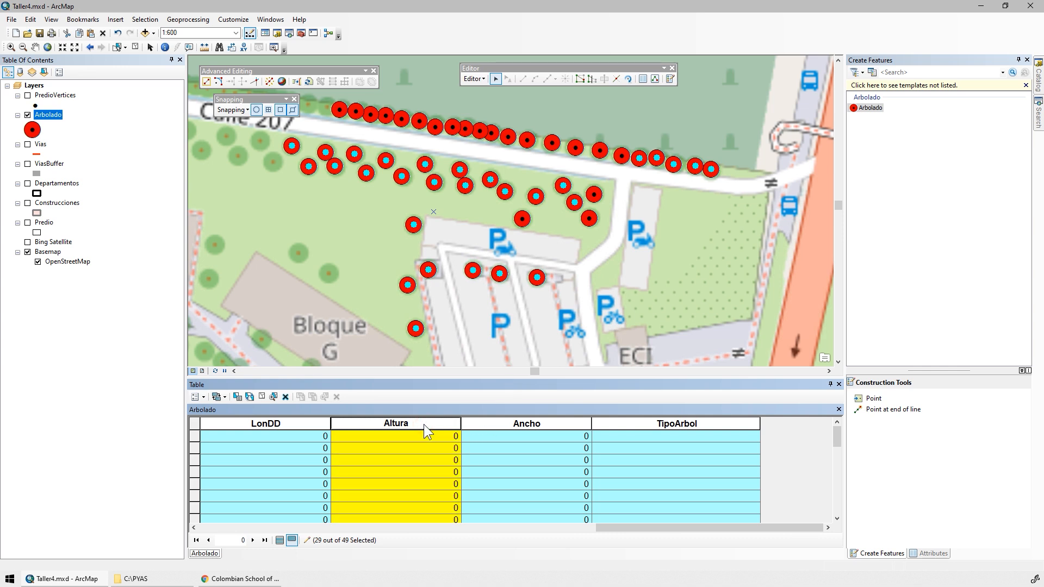
right_click(417, 425)
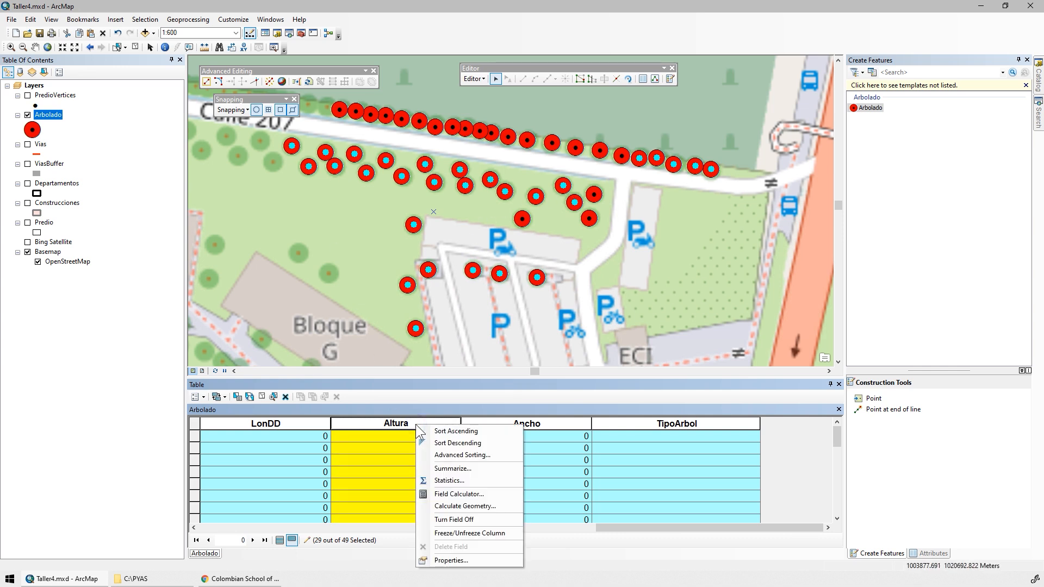
click(463, 494)
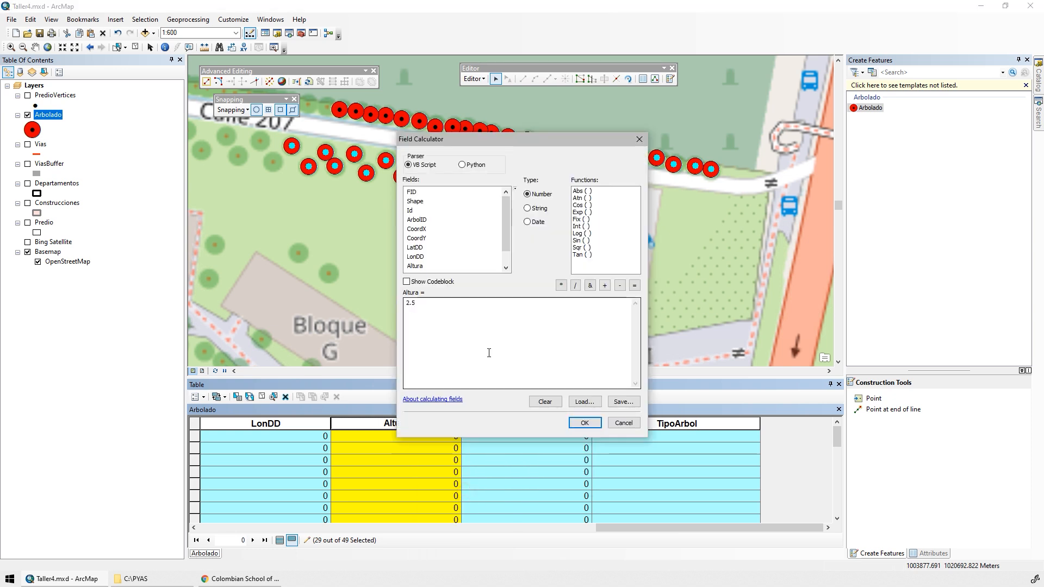
drag(468, 343, 387, 294)
key(Delete)
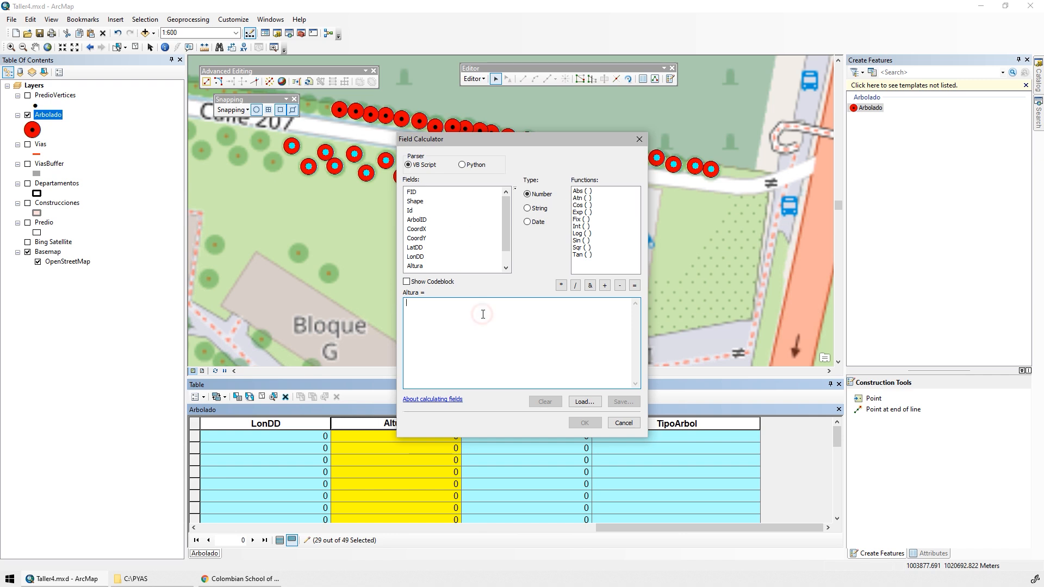
text(Rnd*1.5)
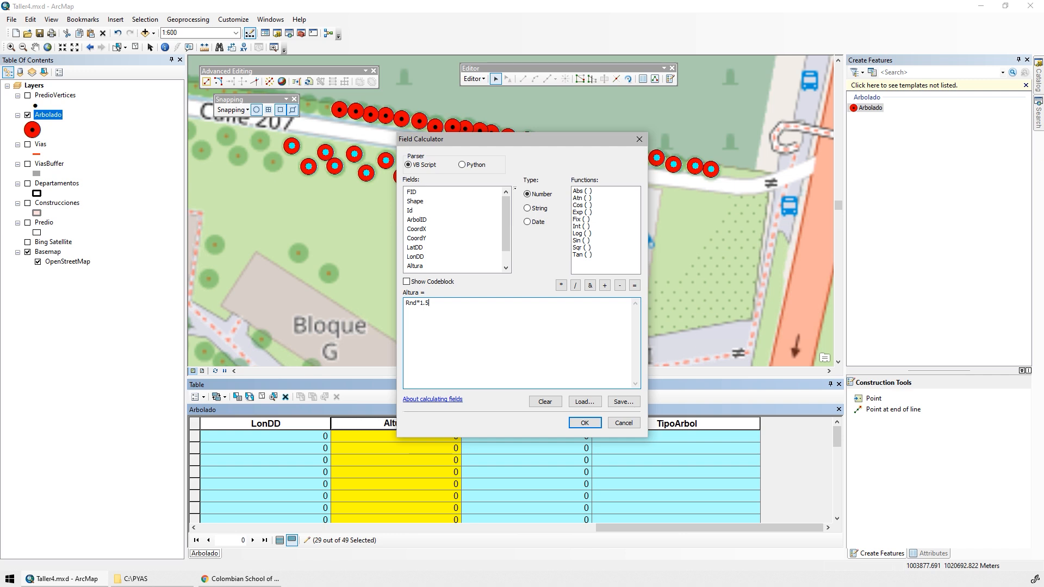
text(+0.1)
click(585, 423)
scroll(432, 473, down, 3)
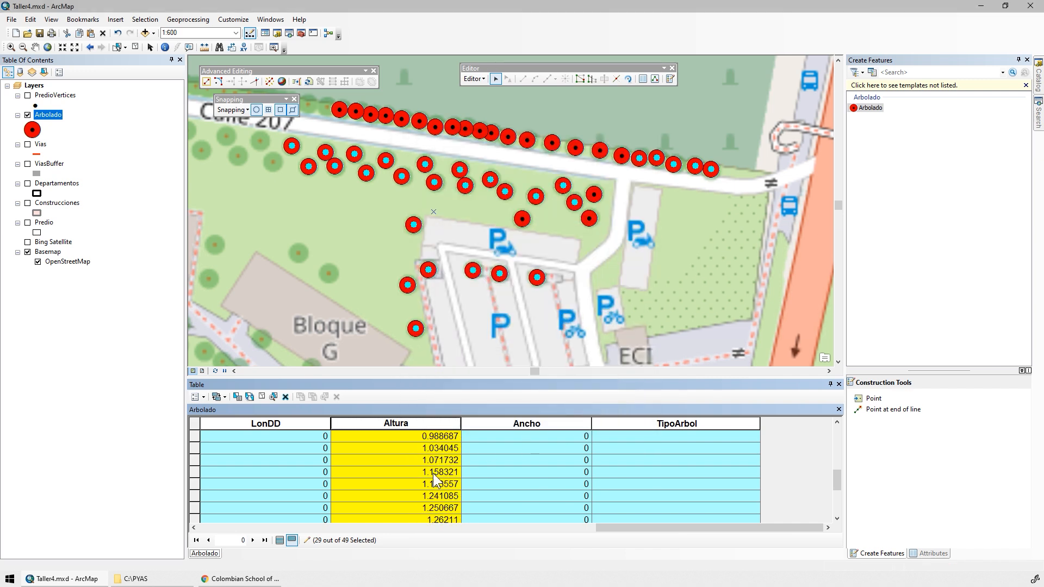
scroll(446, 496, down, 3)
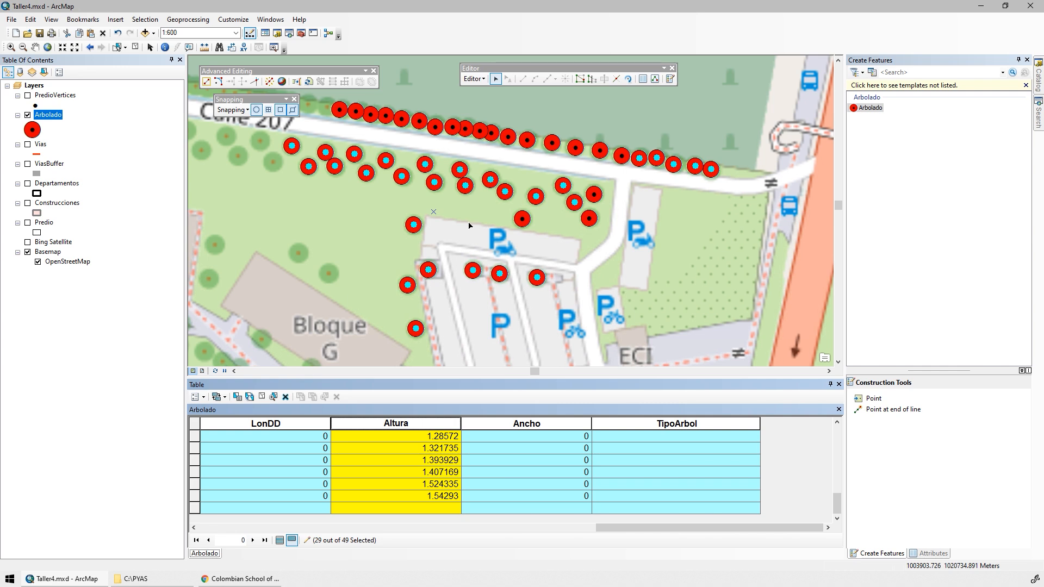
Show all records in the Arbolado table again and clear the selected features.
click(504, 426)
click(280, 539)
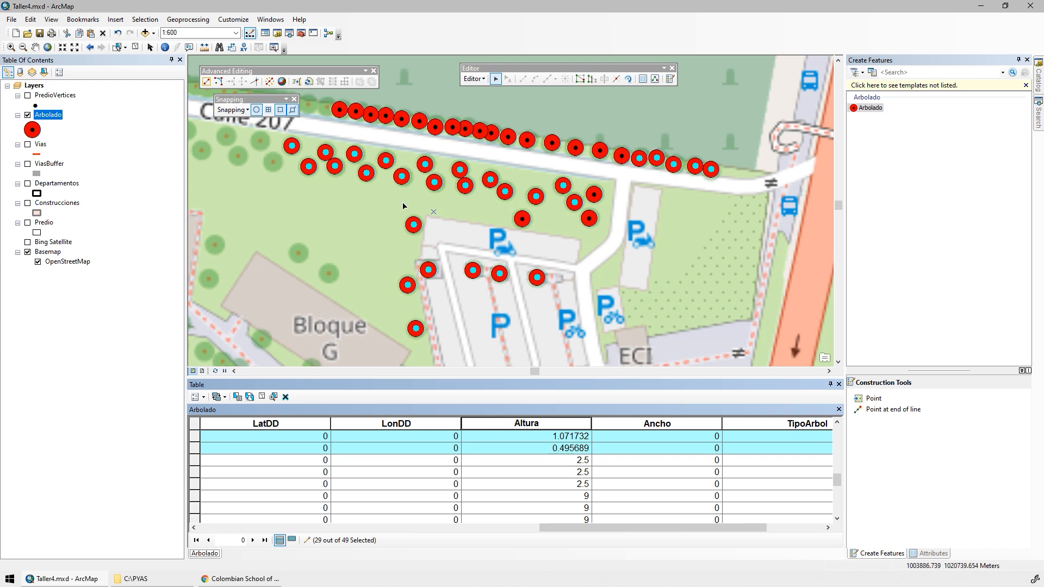
click(135, 47)
Turn off the Basemap group and display the Bing Satellite layer beneath the tree points.
drag(656, 228, 639, 290)
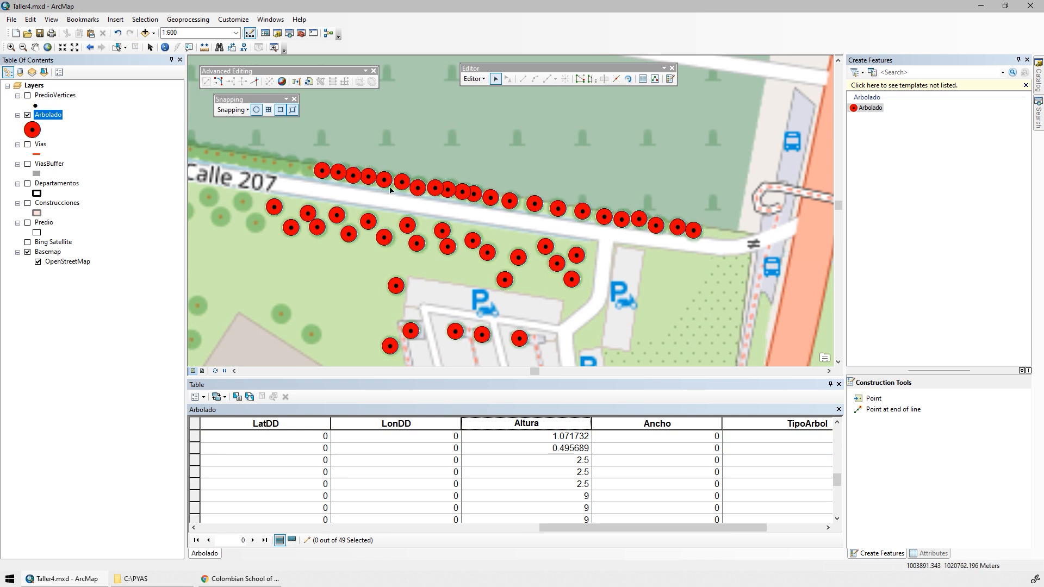
scroll(678, 224, down, 3)
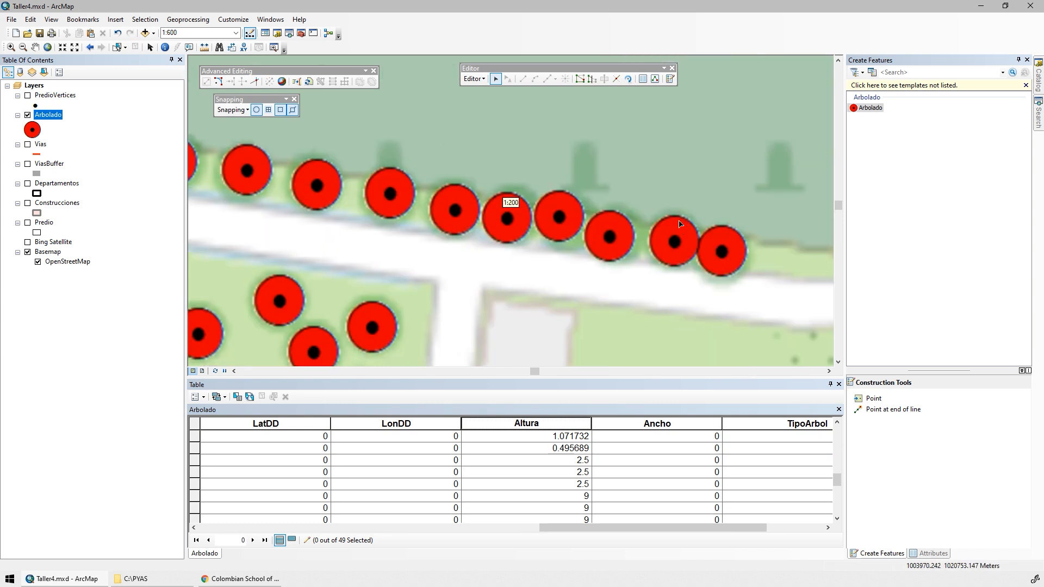
click(28, 252)
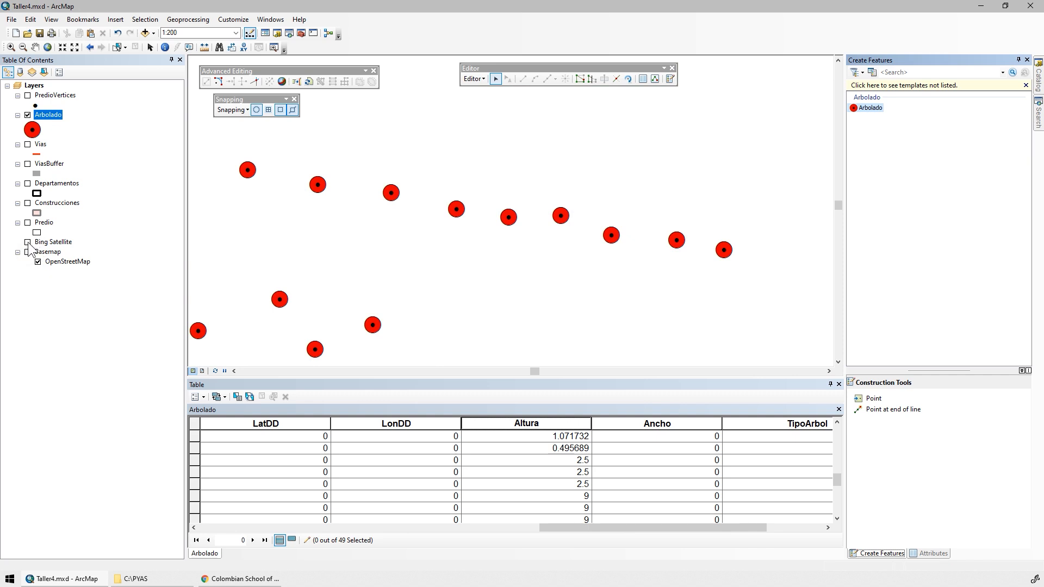
click(28, 242)
scroll(451, 228, up, 3)
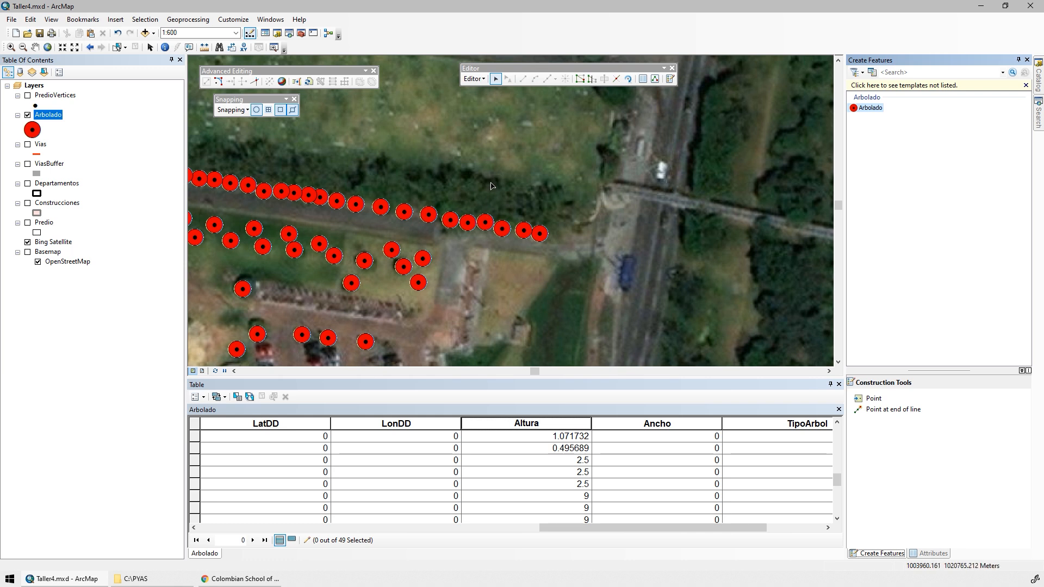
Measure the canopy width of the tree row north of Calle 207 on the satellite image for the Ancho field.
drag(572, 527, 677, 528)
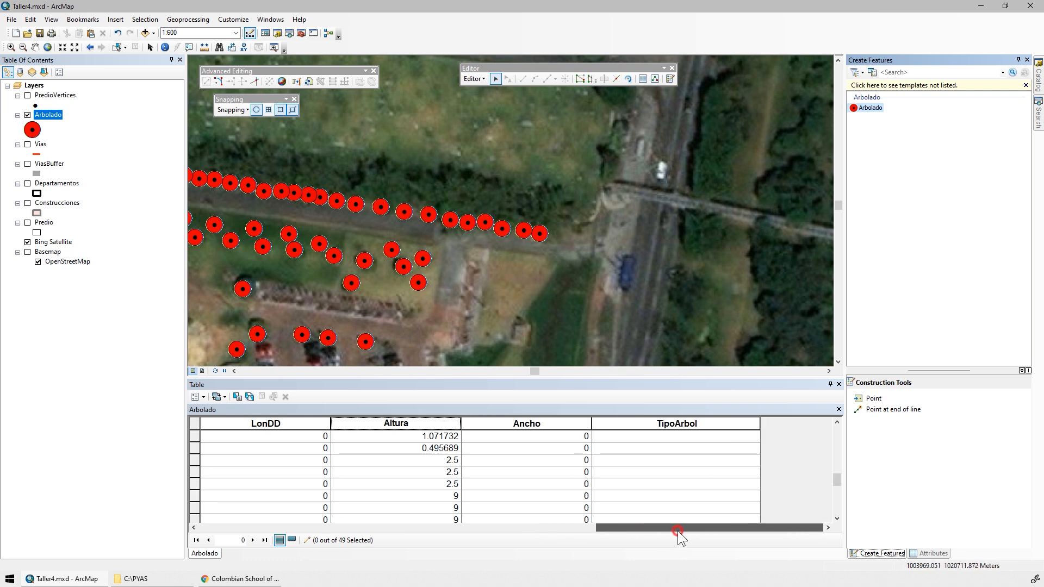
click(536, 423)
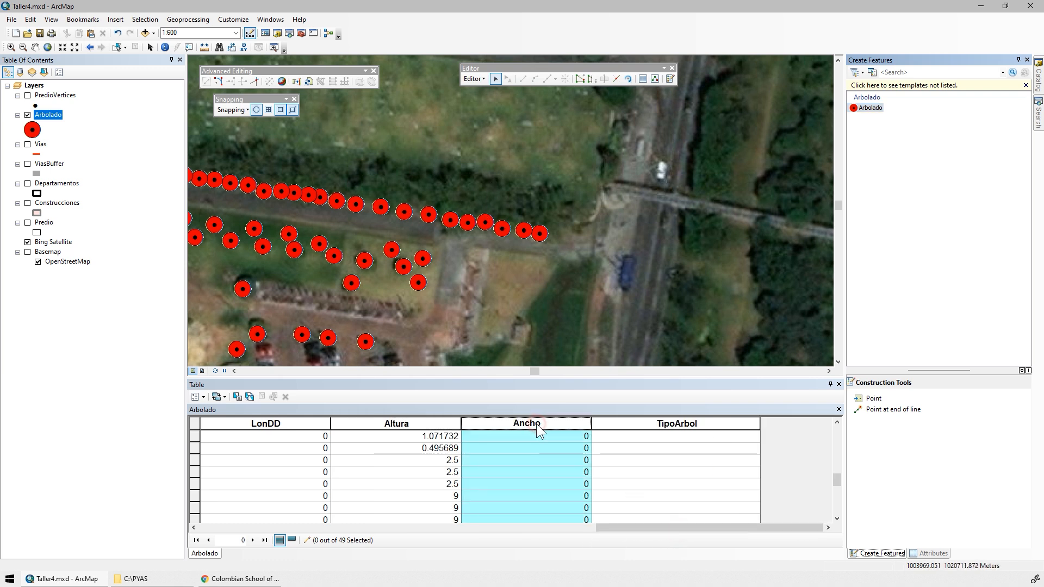
click(205, 47)
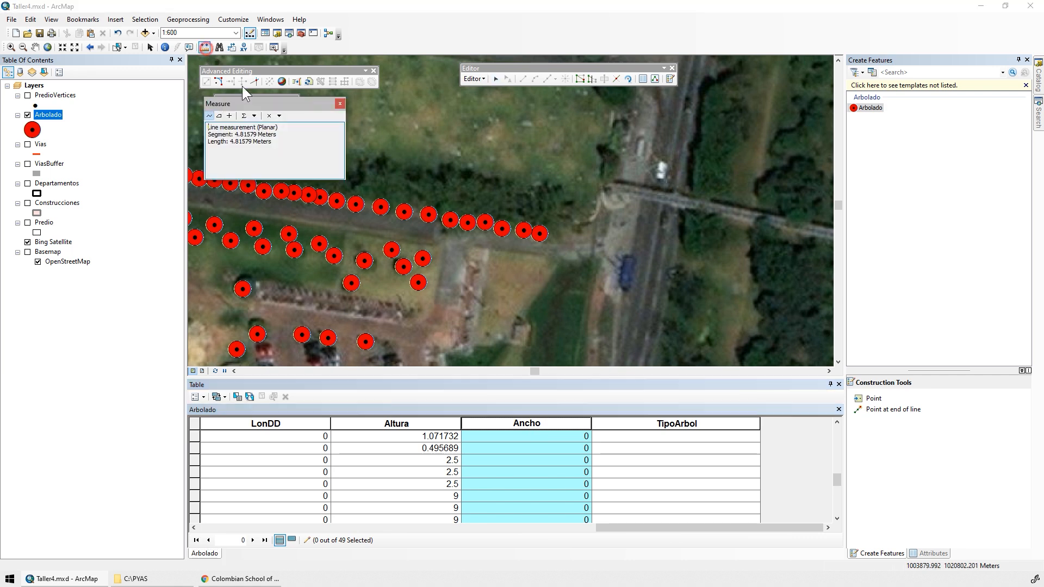
click(461, 217)
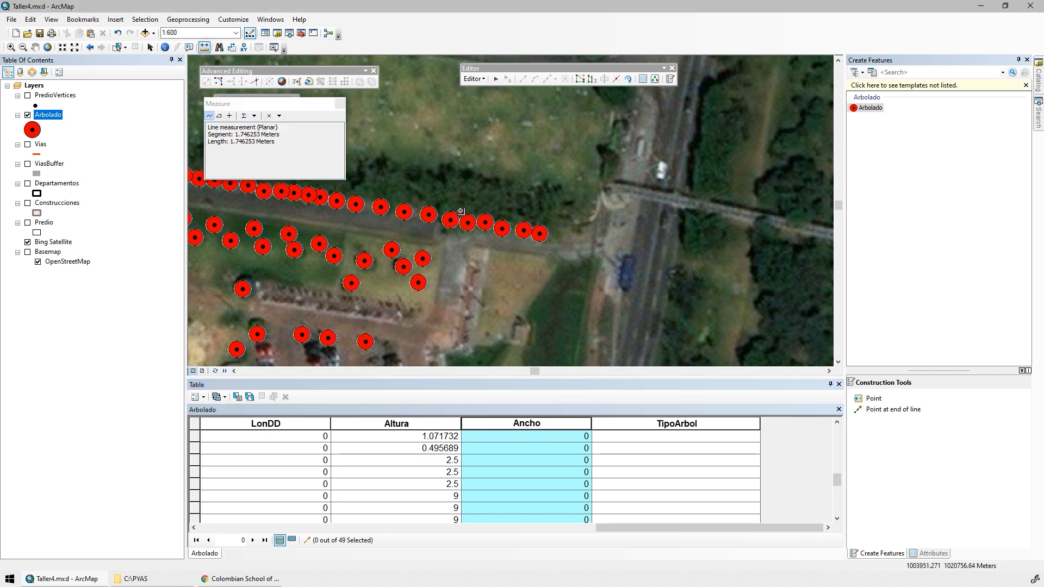
double_click(471, 173)
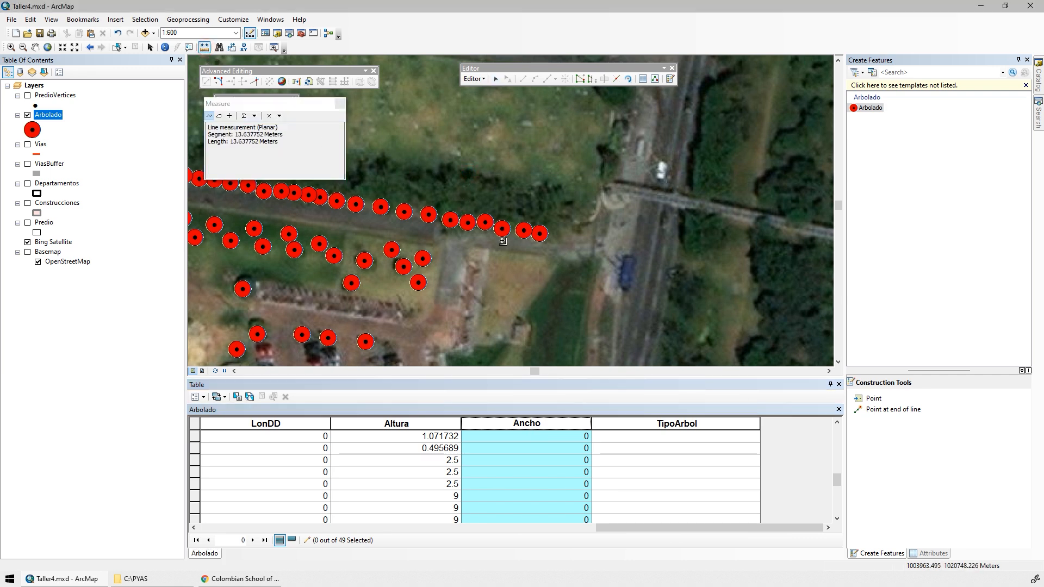
click(339, 104)
Try to select the row of trees north of Calle 207 for filling in their Ancho values.
click(519, 423)
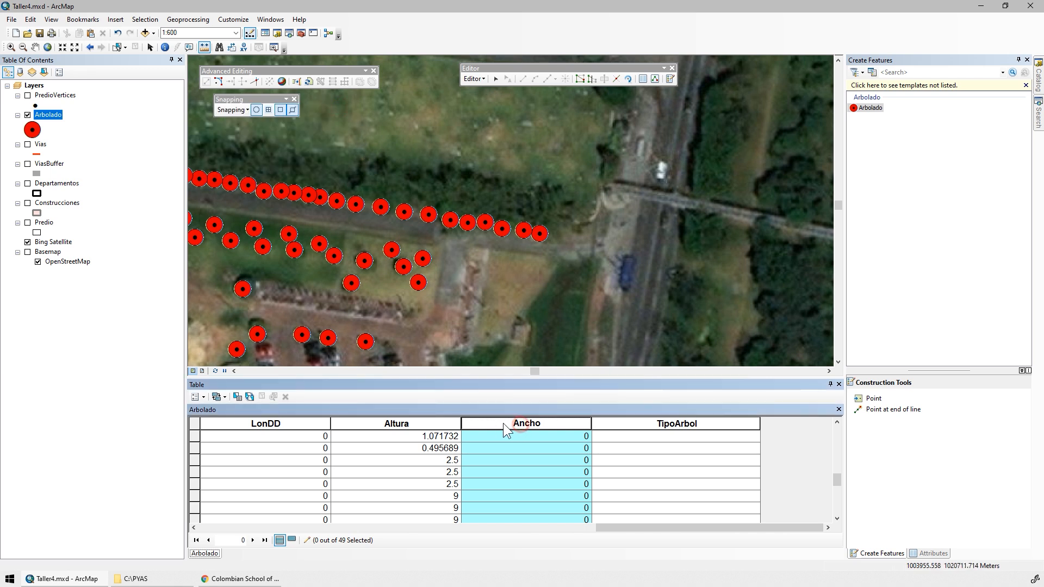
right_click(513, 423)
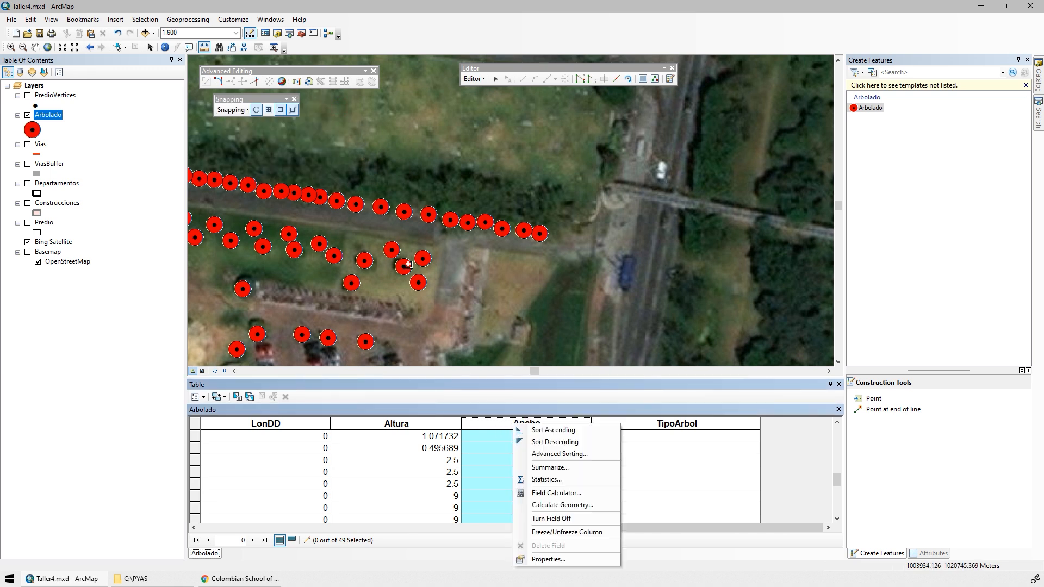
click(243, 88)
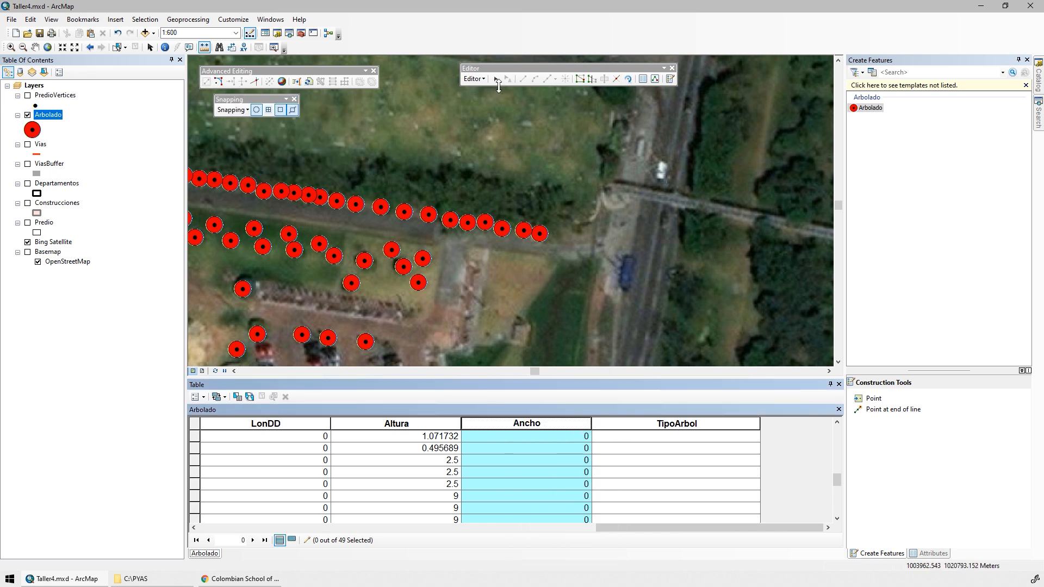
drag(354, 169, 602, 217)
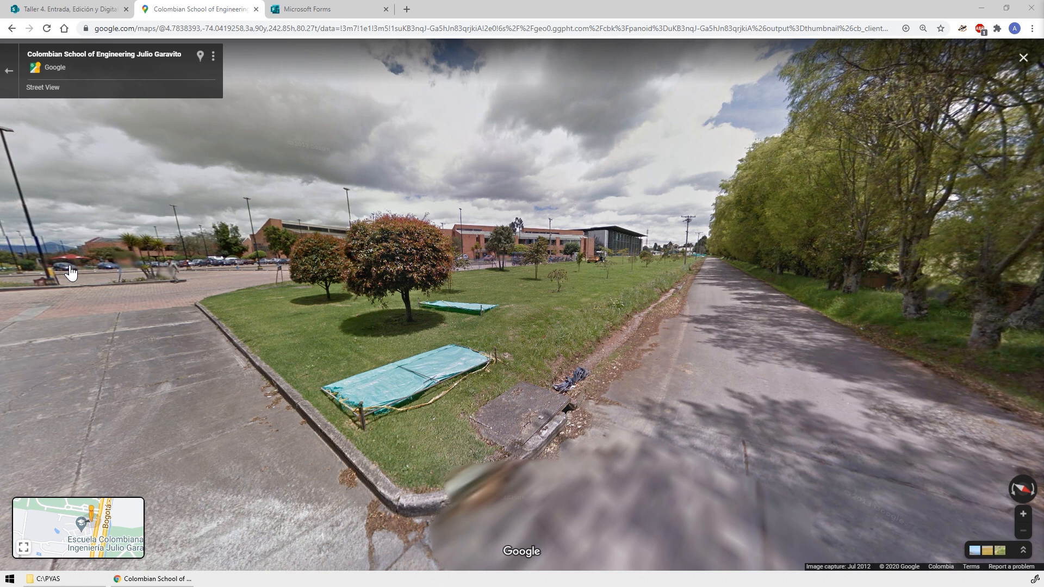
Start ArcMap again and open the recent map document Taller4.
click(10, 578)
click(111, 503)
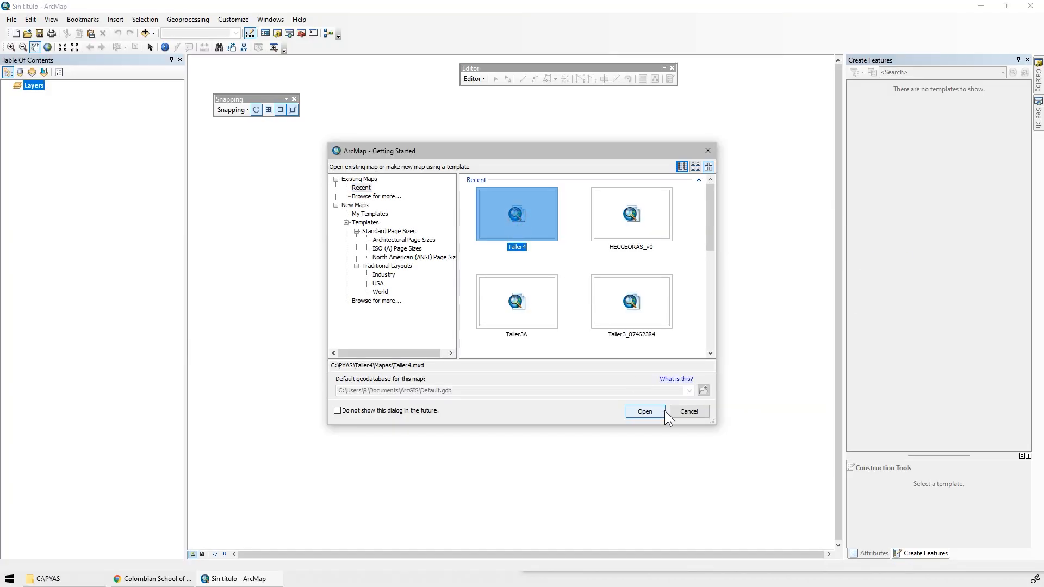
click(647, 411)
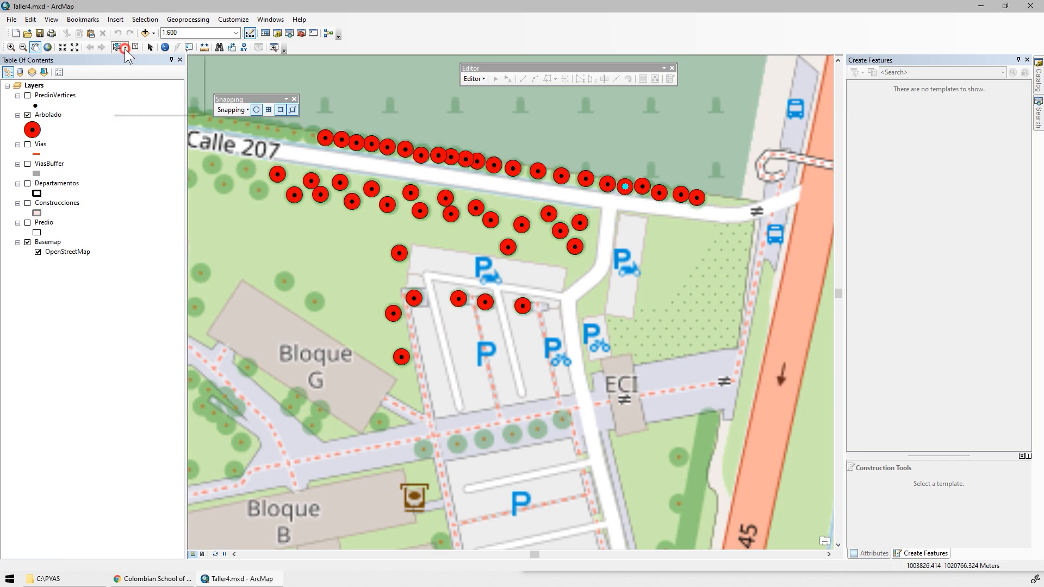
Select all the trees in the row north of Calle 207 by enclosing them in a selection polygon.
click(125, 48)
click(155, 72)
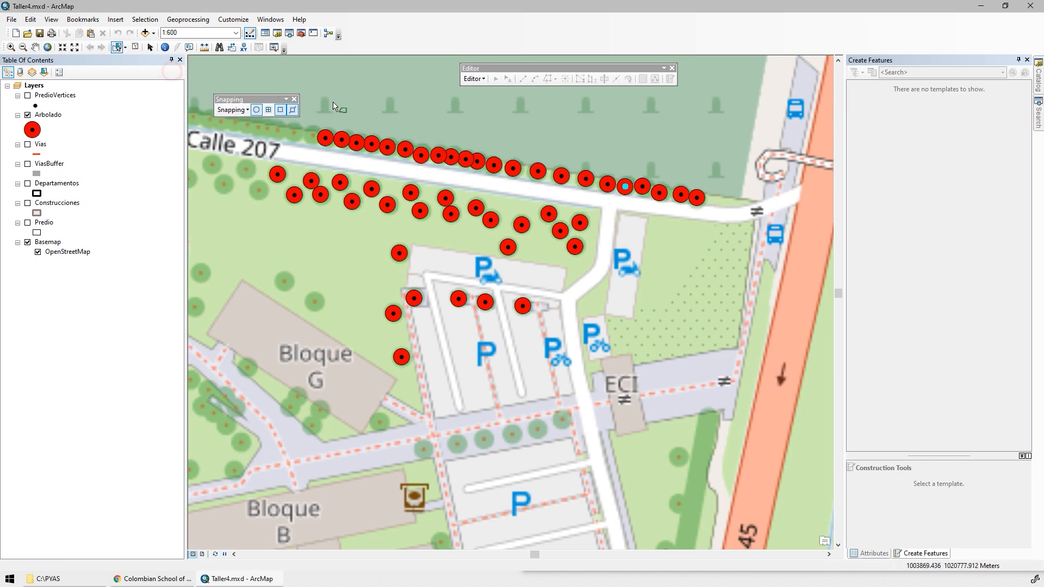
click(308, 113)
click(727, 170)
click(707, 218)
double_click(308, 159)
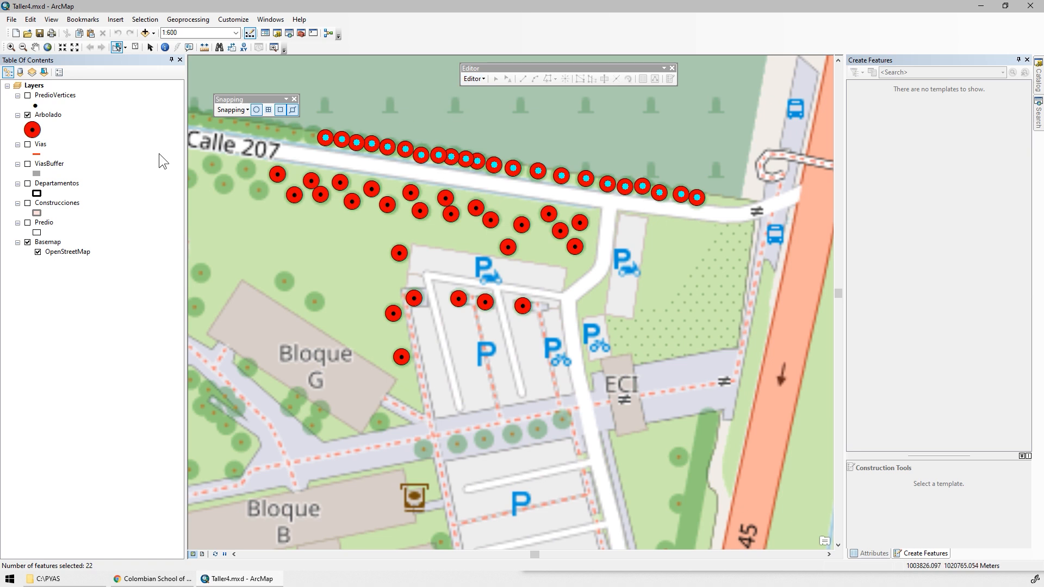
Open the Arbolado attribute table, show only the selected records, and select the Ancho column.
right_click(49, 115)
click(92, 150)
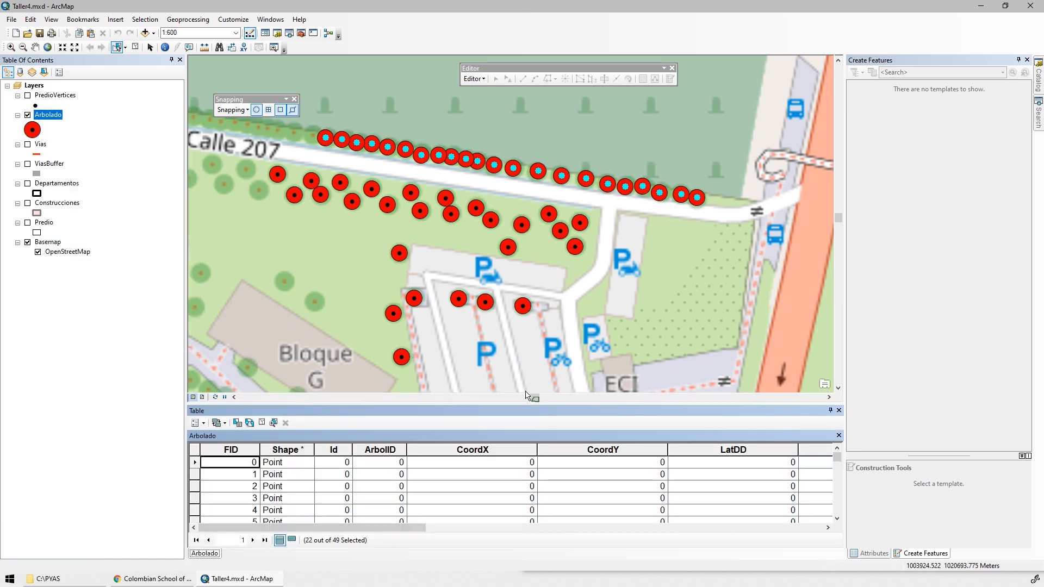
click(403, 527)
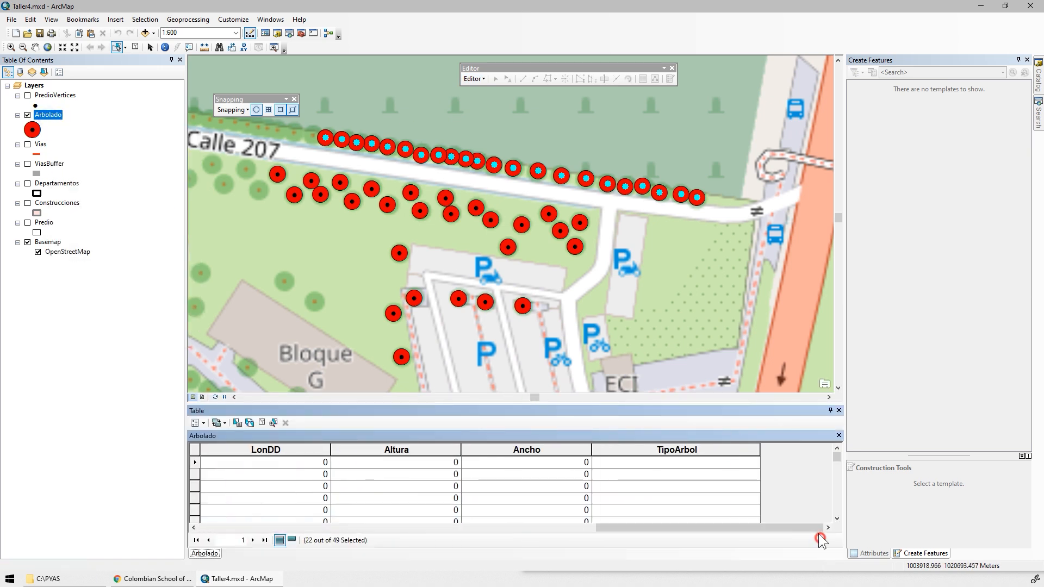
click(292, 540)
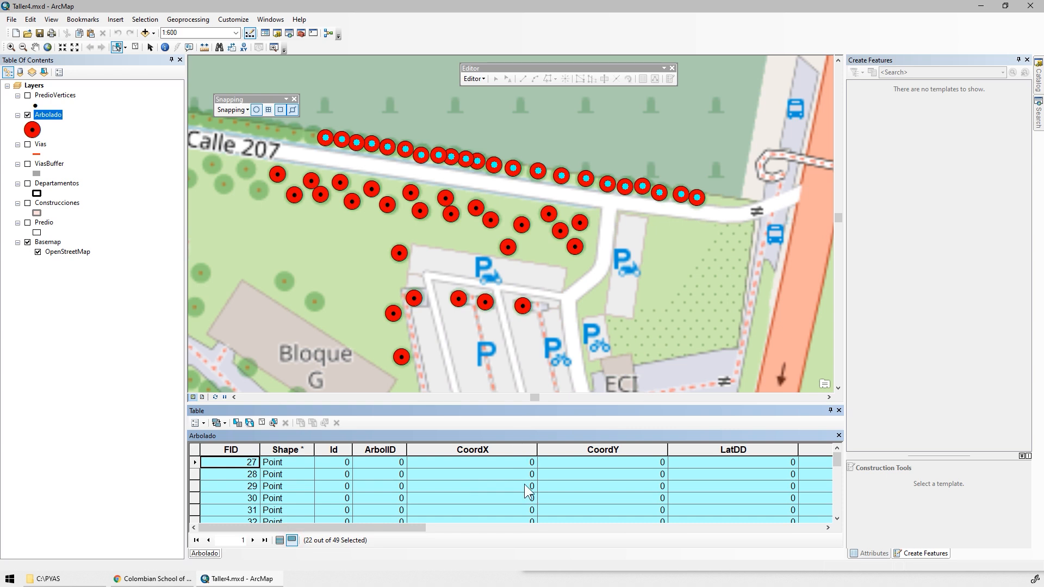
click(537, 449)
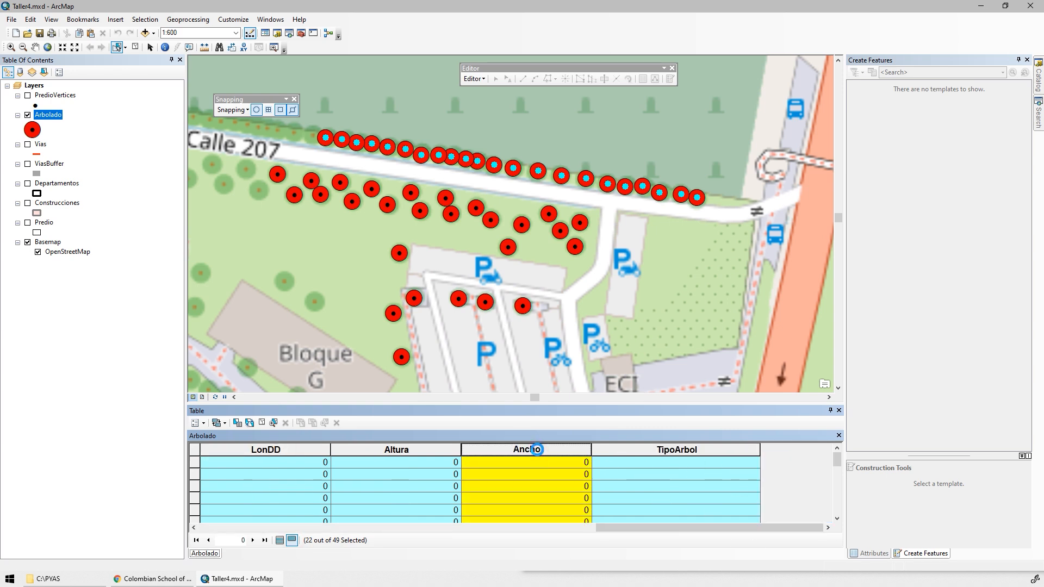
Calculate Ancho as 6.5 for the selected trees in the row north of Calle 207, and clear the selection.
click(568, 377)
click(518, 318)
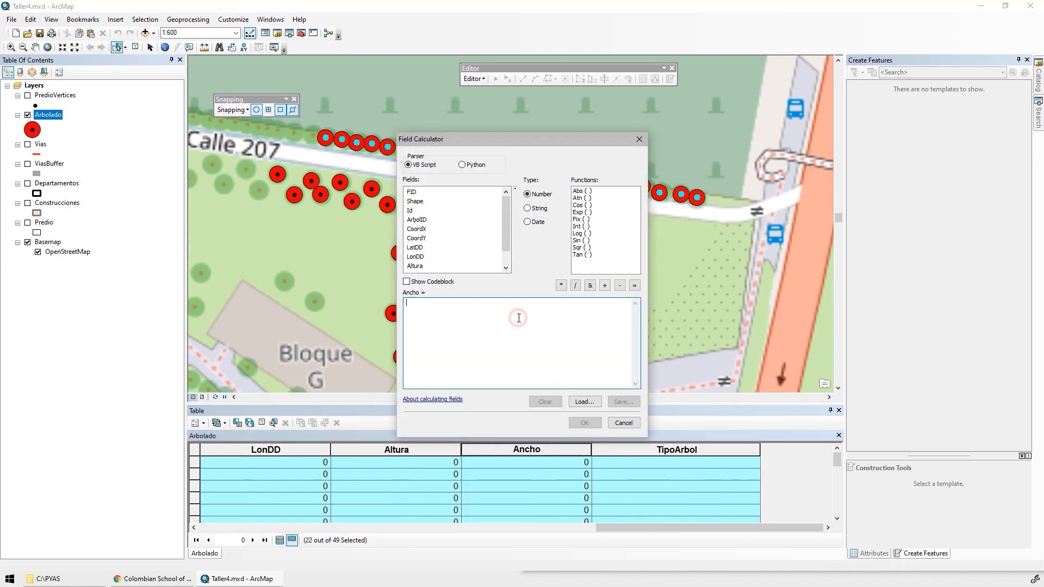
text(6.5)
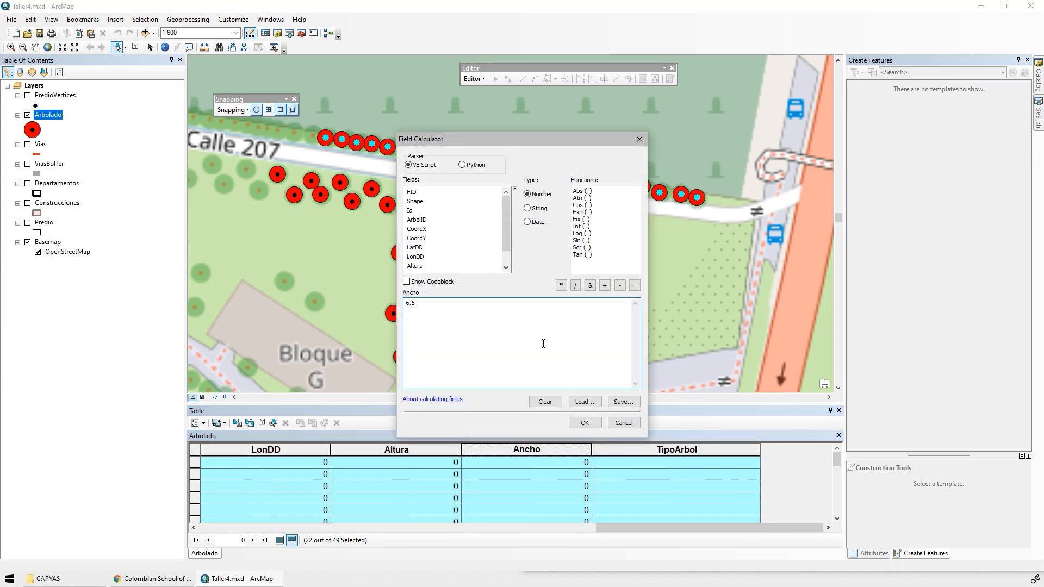
click(583, 424)
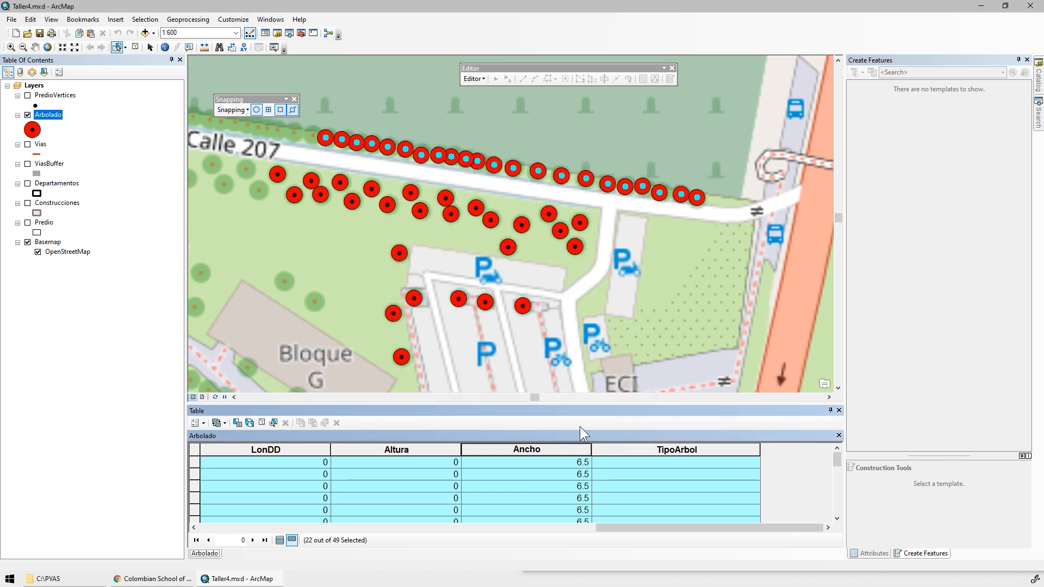
click(613, 241)
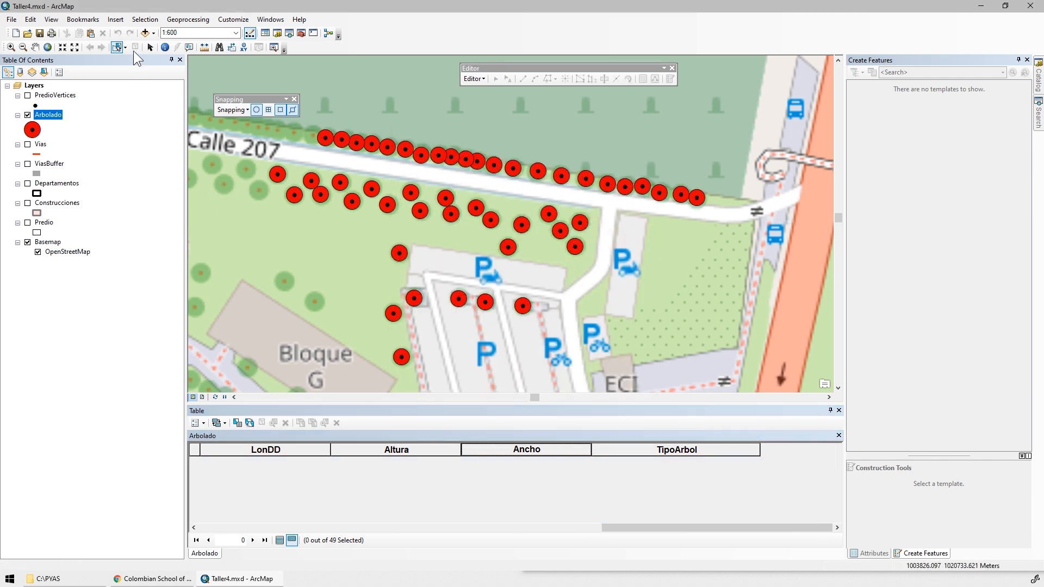
Add the Imagery basemap and hide the OpenStreetMap basemap.
click(154, 33)
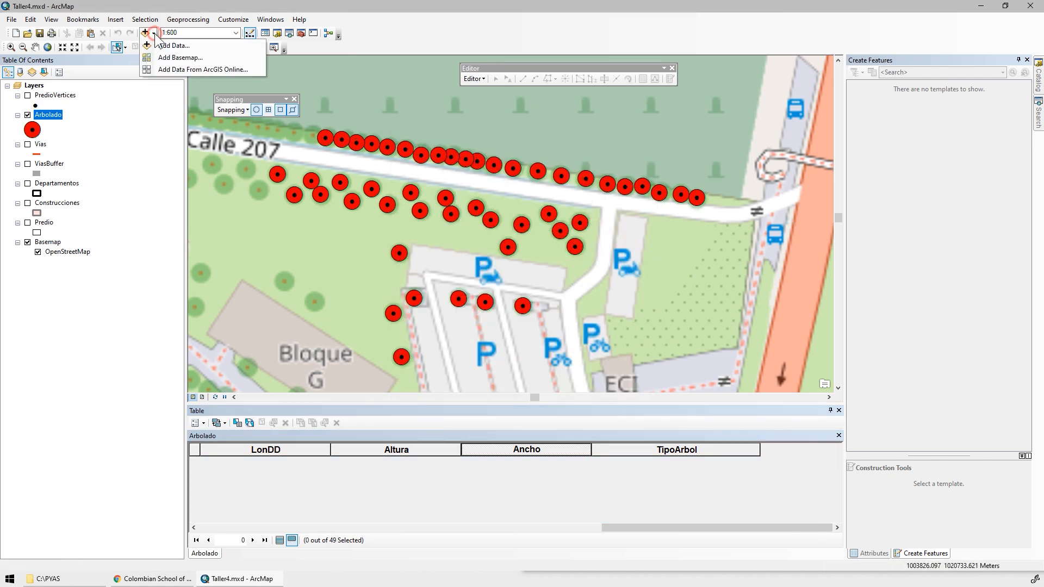
click(179, 58)
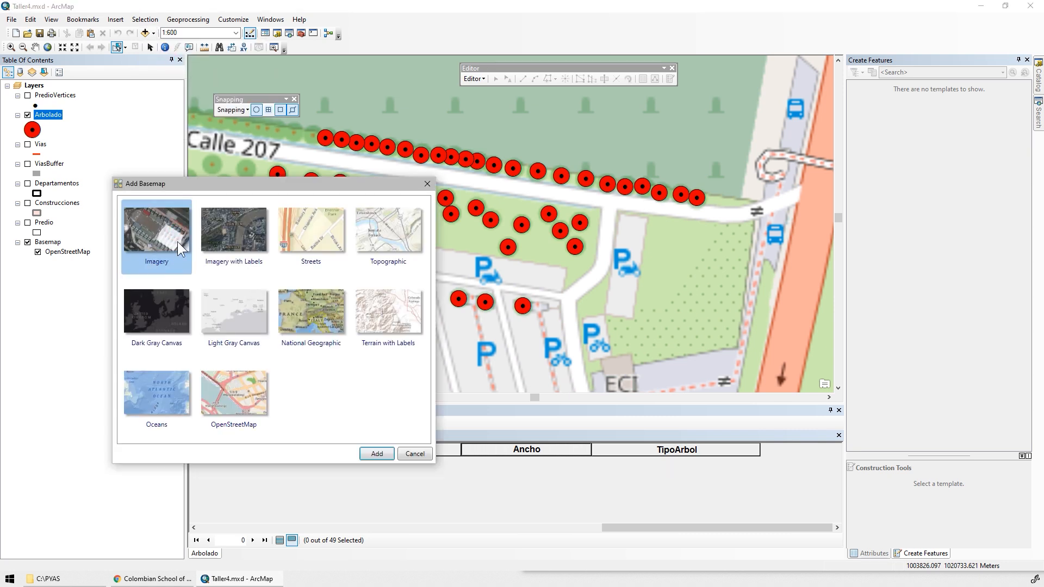
click(376, 454)
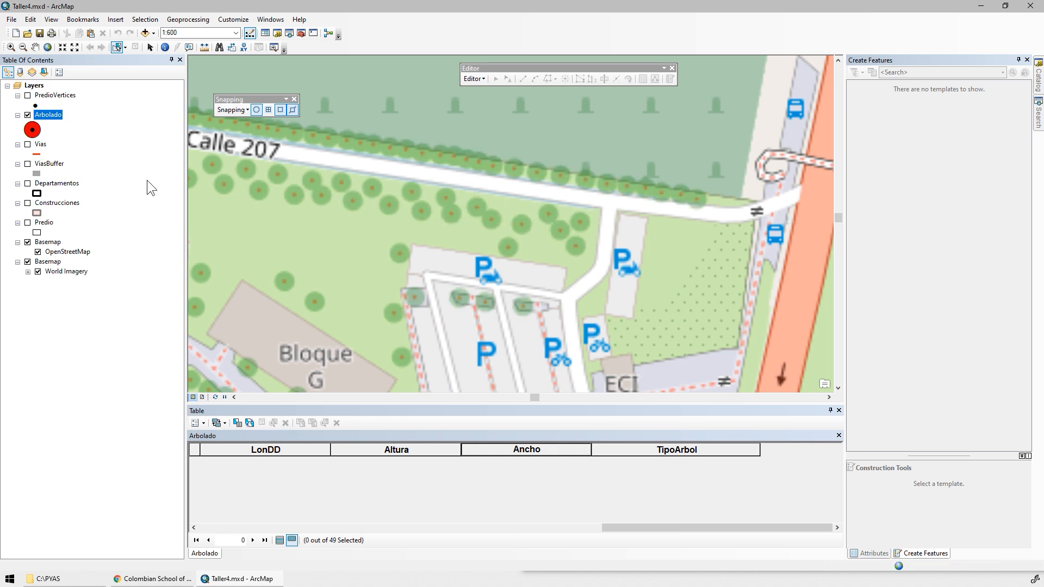
click(27, 242)
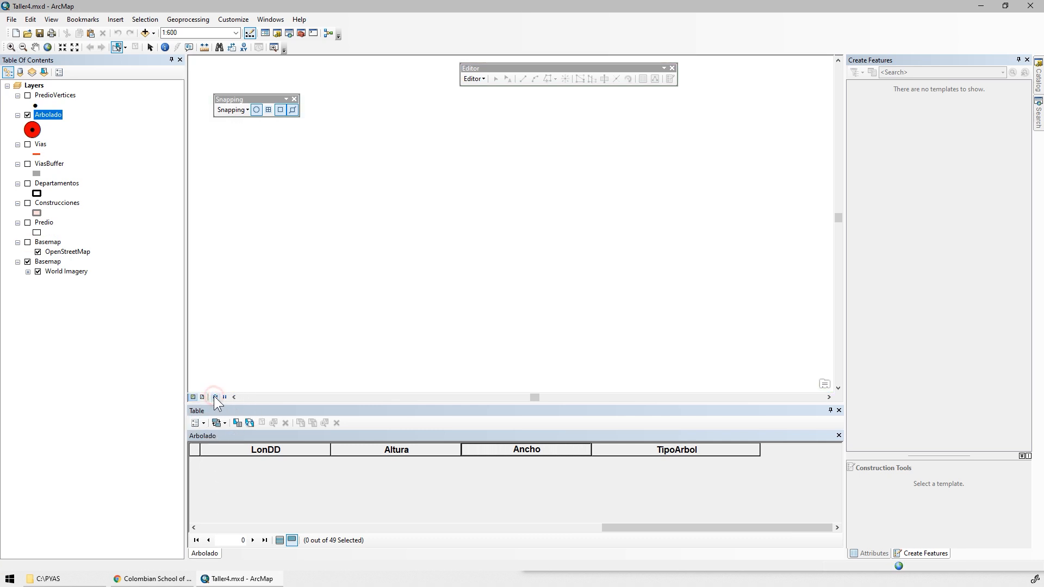
Measure the crown of the northeasternmost tree in the group south of Calle 207, from its point to the canopy edge.
right_click(49, 114)
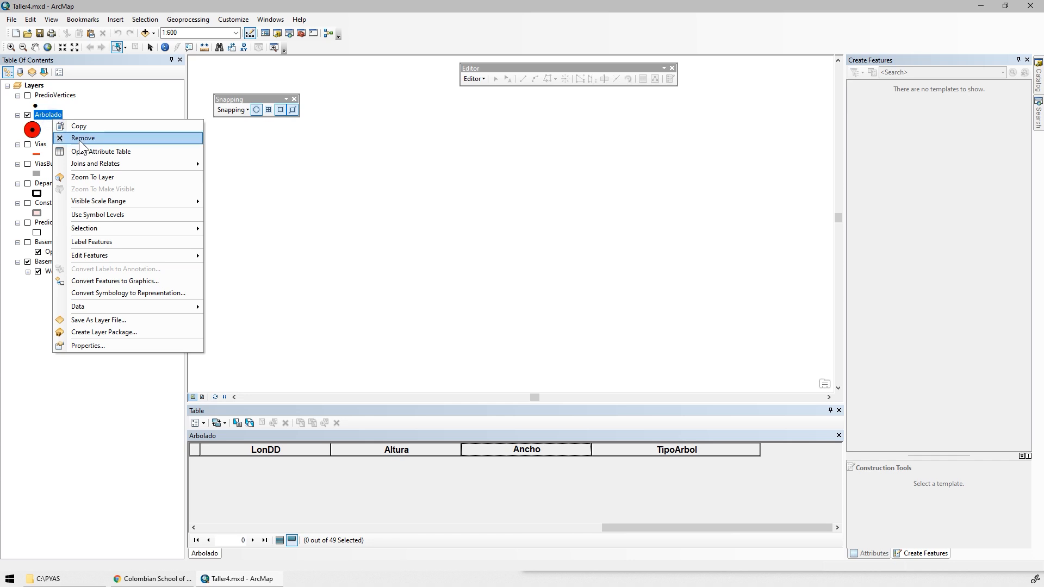
click(108, 174)
click(11, 47)
click(619, 203)
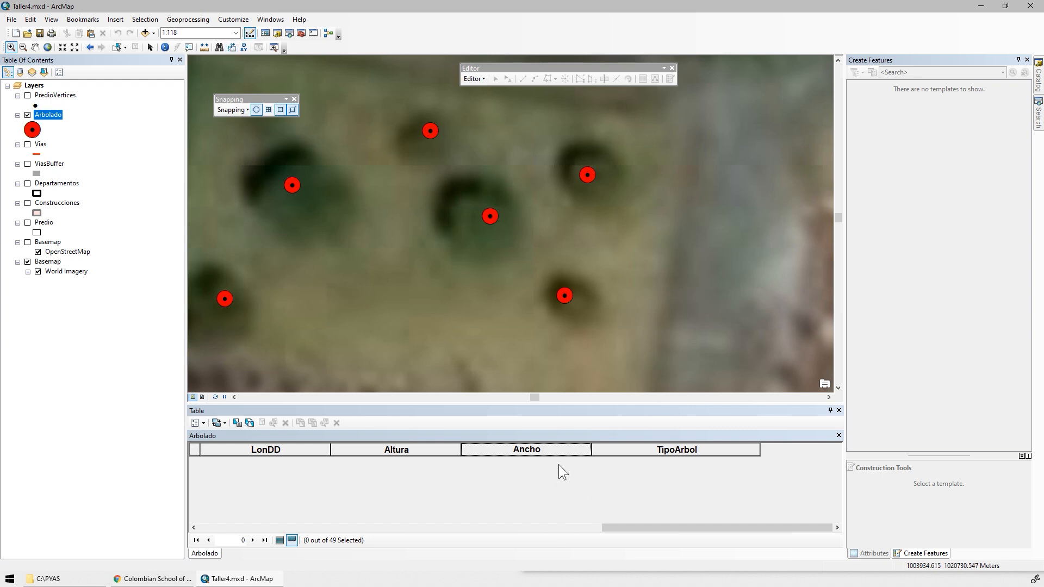
click(204, 47)
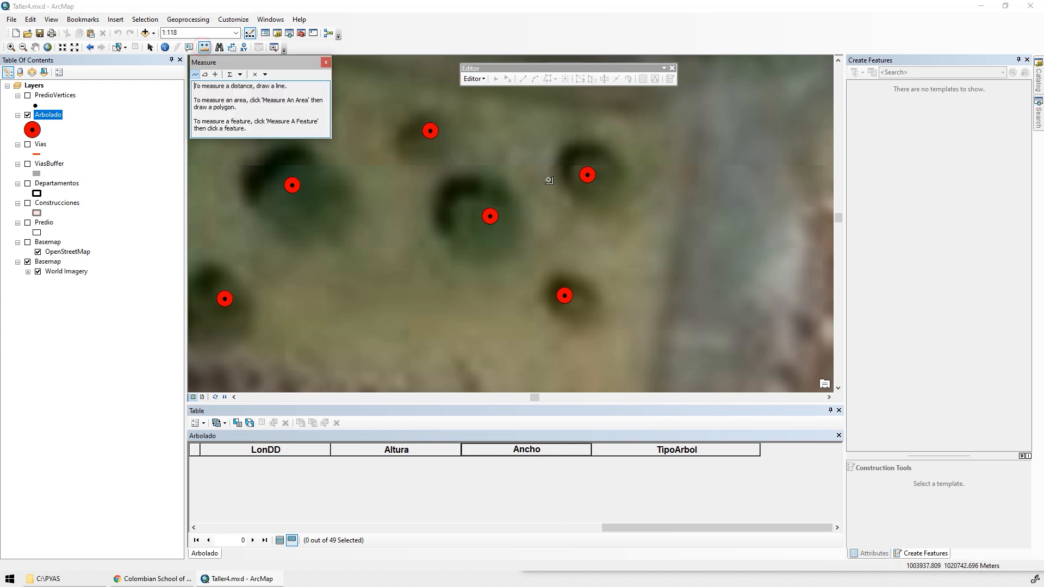
click(587, 174)
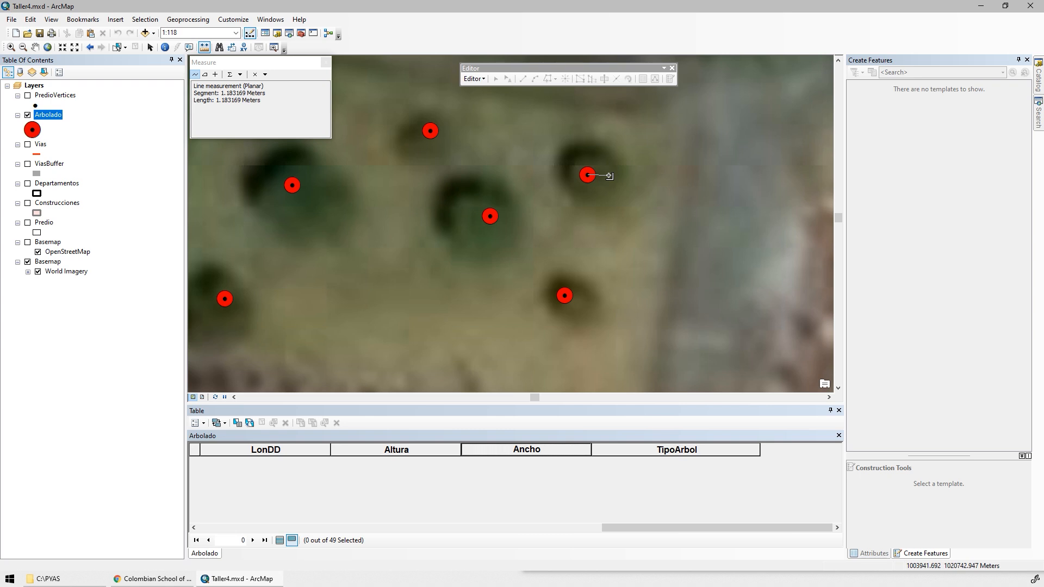
double_click(609, 177)
click(643, 161)
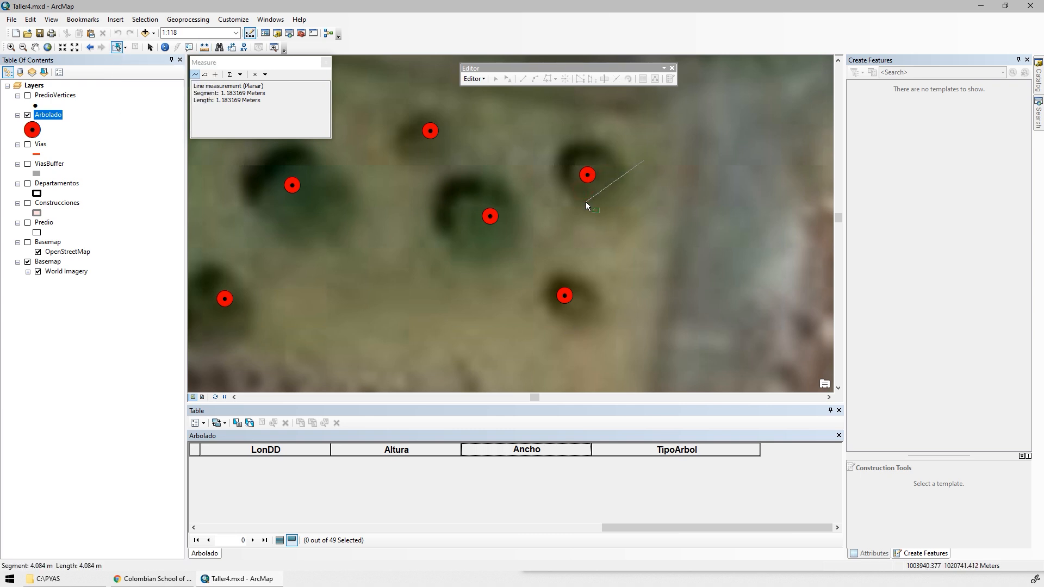
double_click(586, 201)
Select the northeasternmost tree in the group south of Calle 207 and calculate its Ancho as 1.18.
click(126, 48)
click(147, 60)
drag(629, 153, 555, 192)
right_click(520, 447)
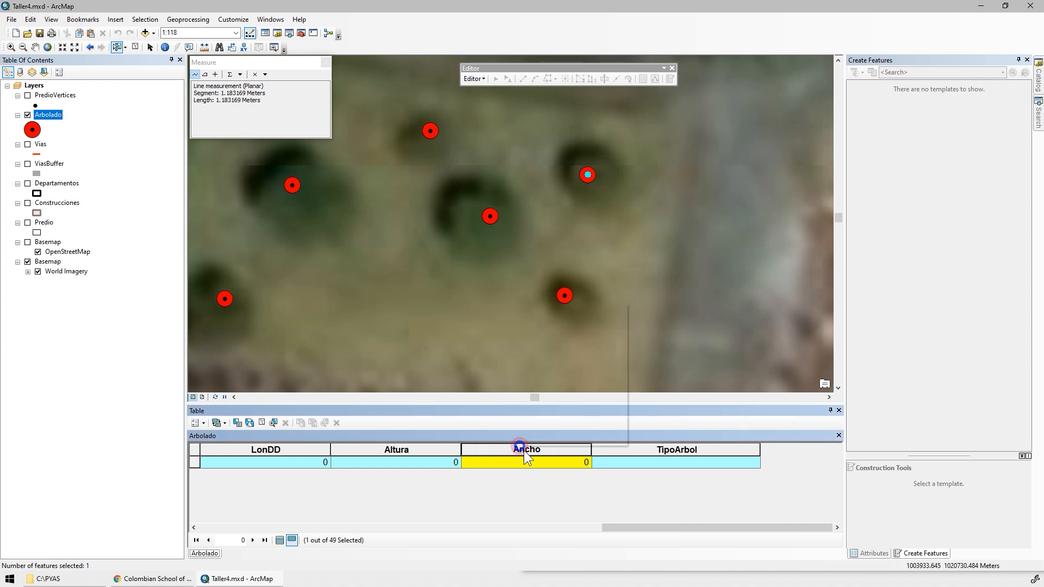
click(569, 373)
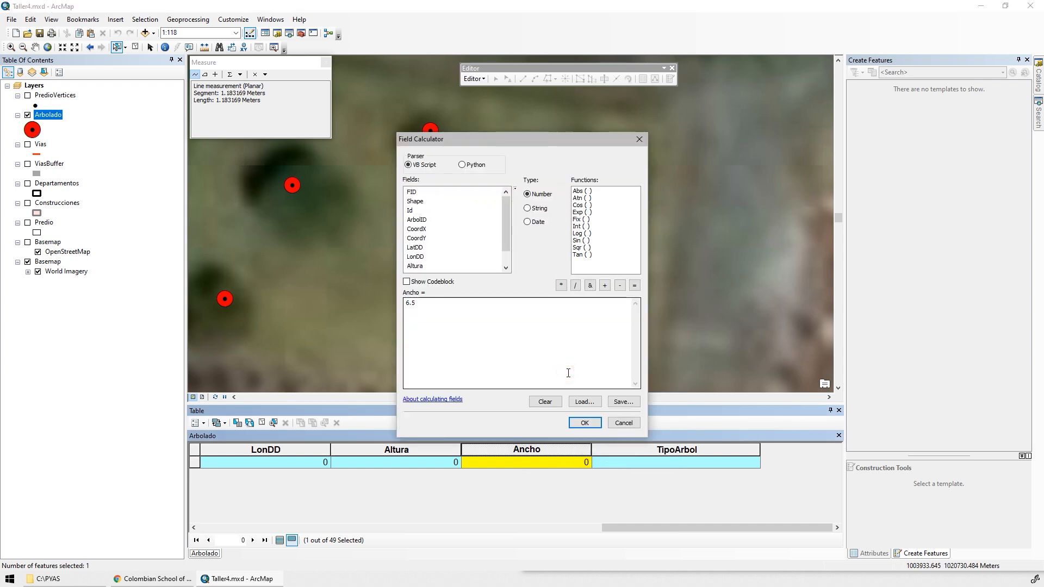
text(1.18)
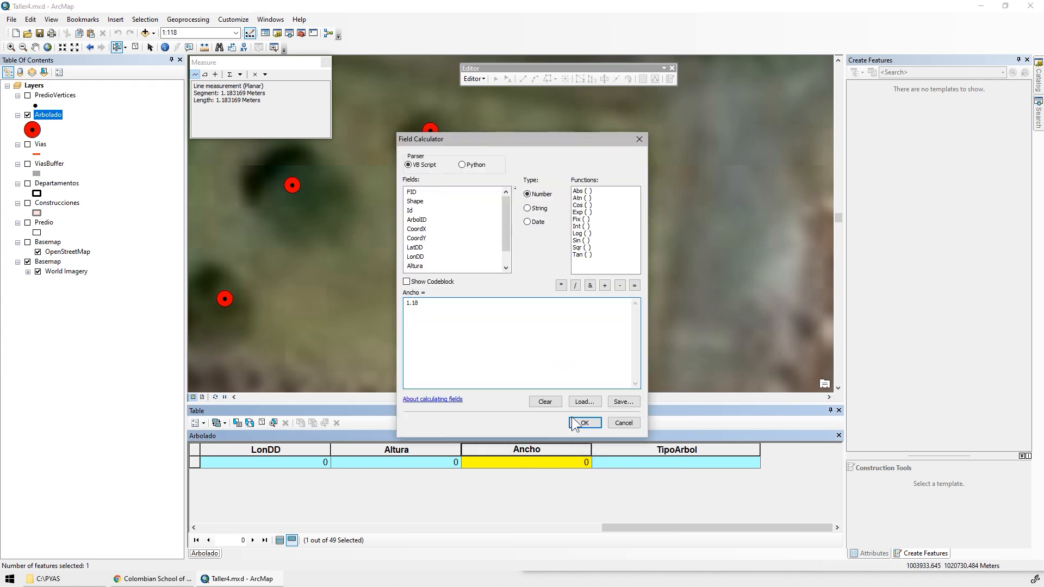
click(577, 422)
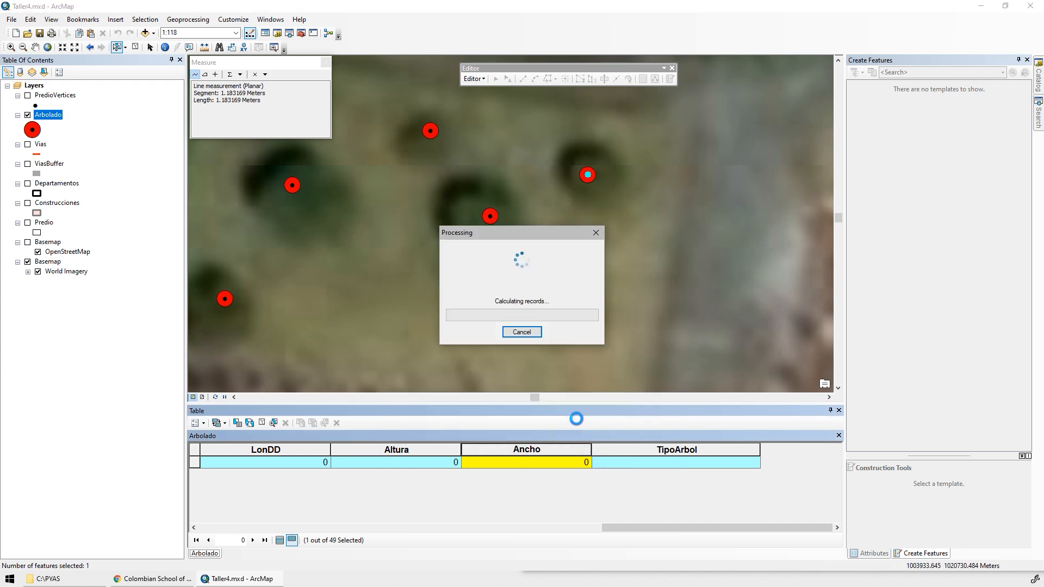
Measure the crown radius of the neighbouring larger tree just to the southwest on the imagery.
click(204, 47)
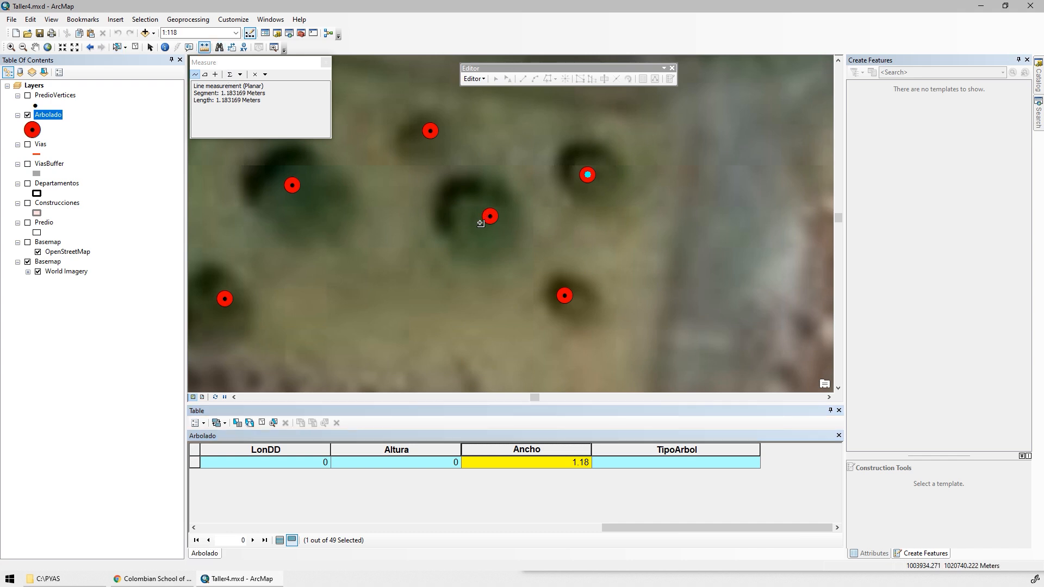
click(480, 223)
double_click(454, 226)
Select the larger tree southwest of the northeasternmost one and calculate its Ancho as 1.45.
click(117, 48)
click(490, 215)
right_click(516, 449)
click(562, 383)
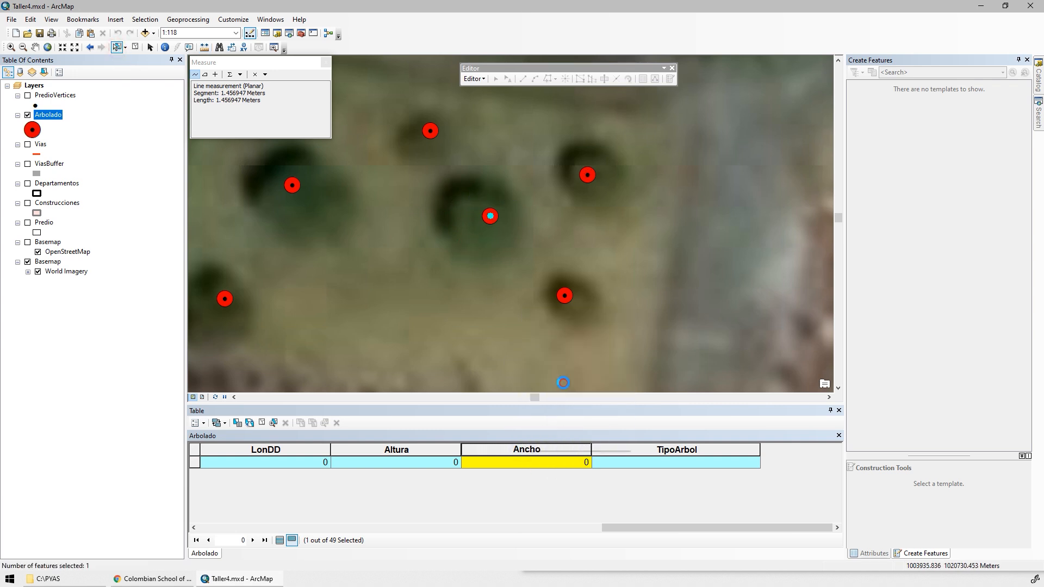
drag(457, 321, 400, 316)
text(1.45)
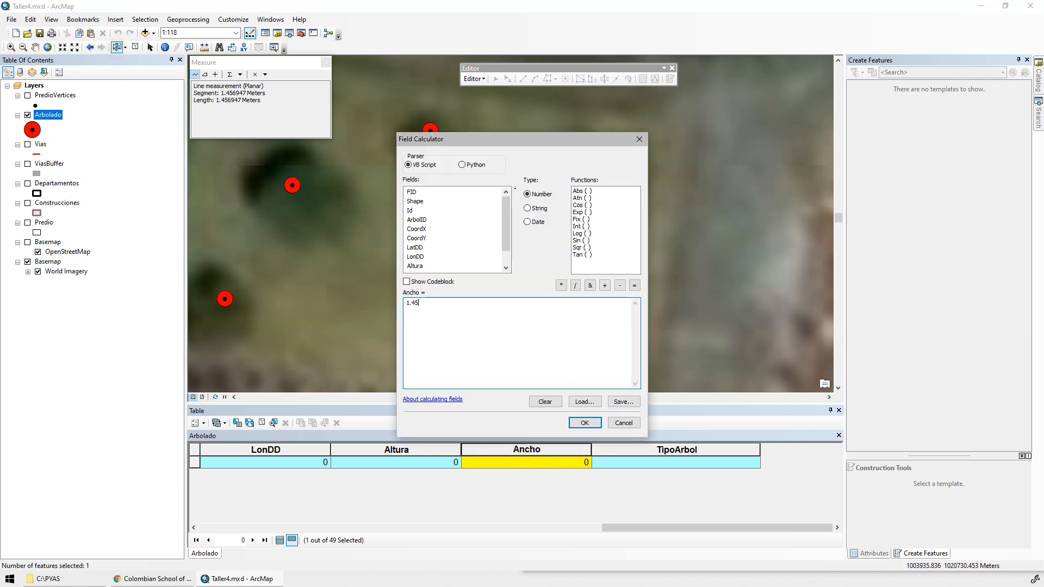
click(584, 422)
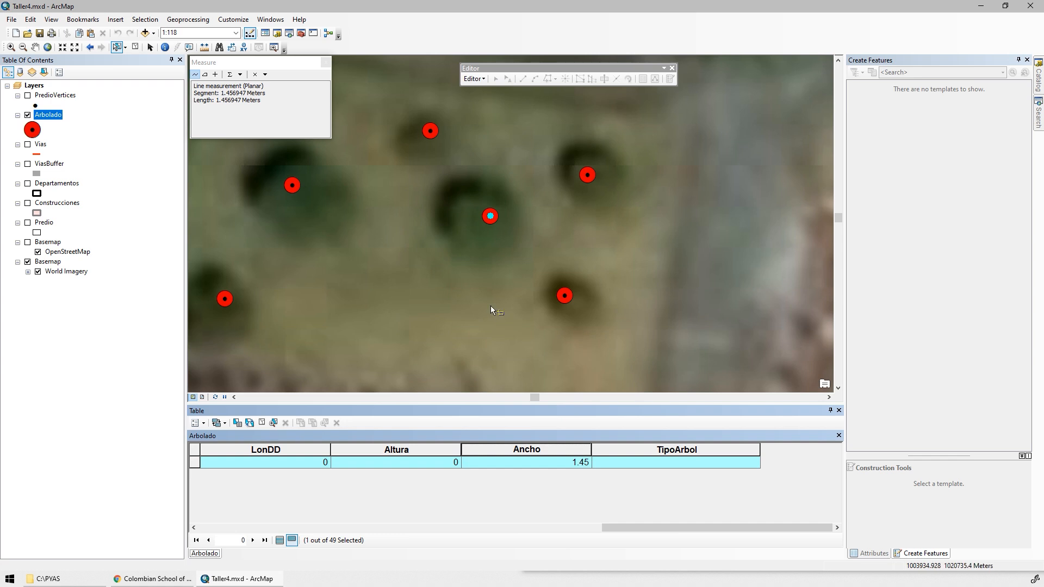
Clear the tree selection, show all Arbolado records, and sort them by Ancho in ascending order.
scroll(514, 282, down, 1)
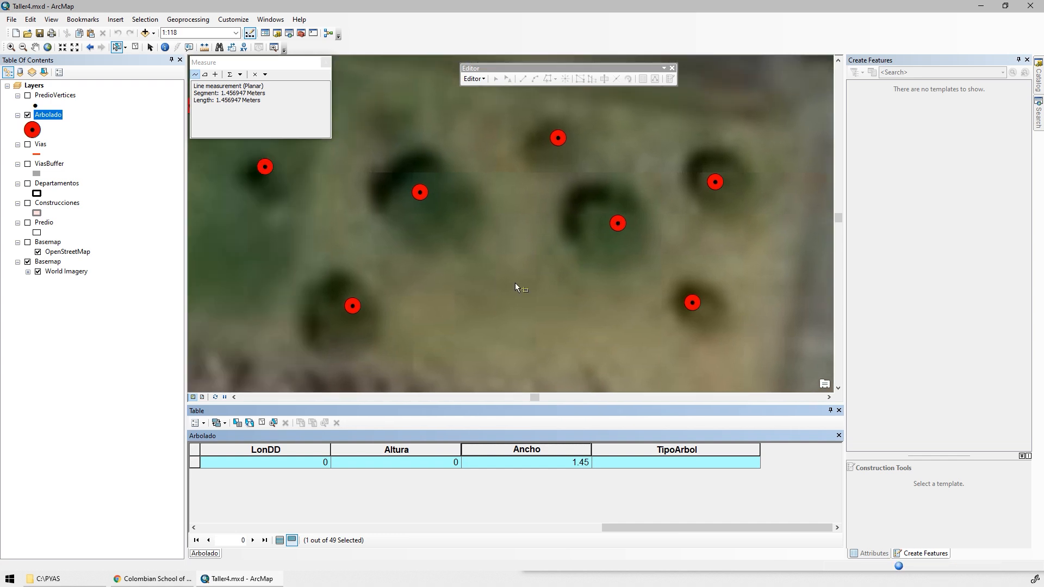
scroll(503, 282, down, 5)
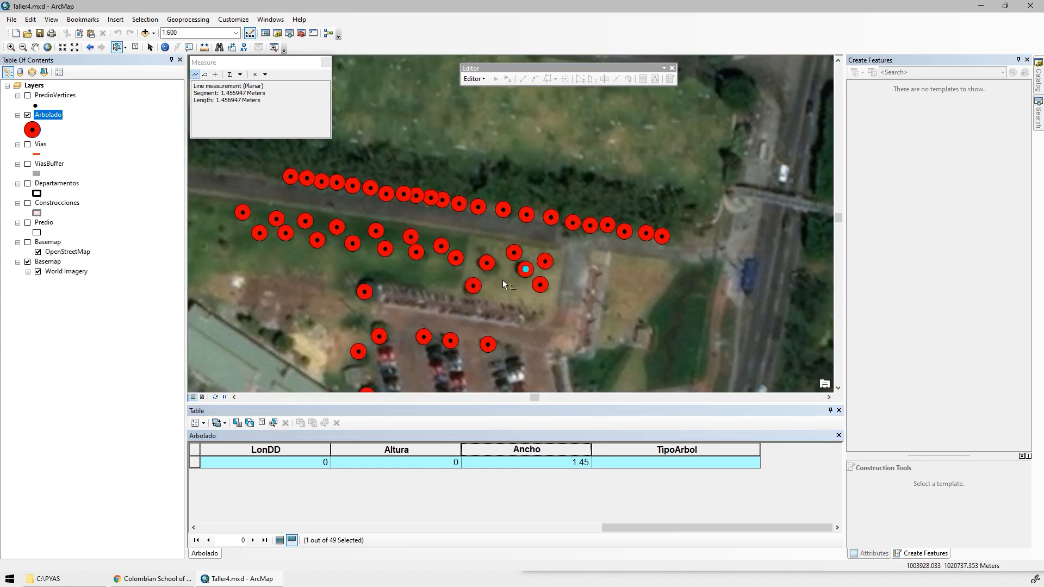
drag(436, 272, 491, 235)
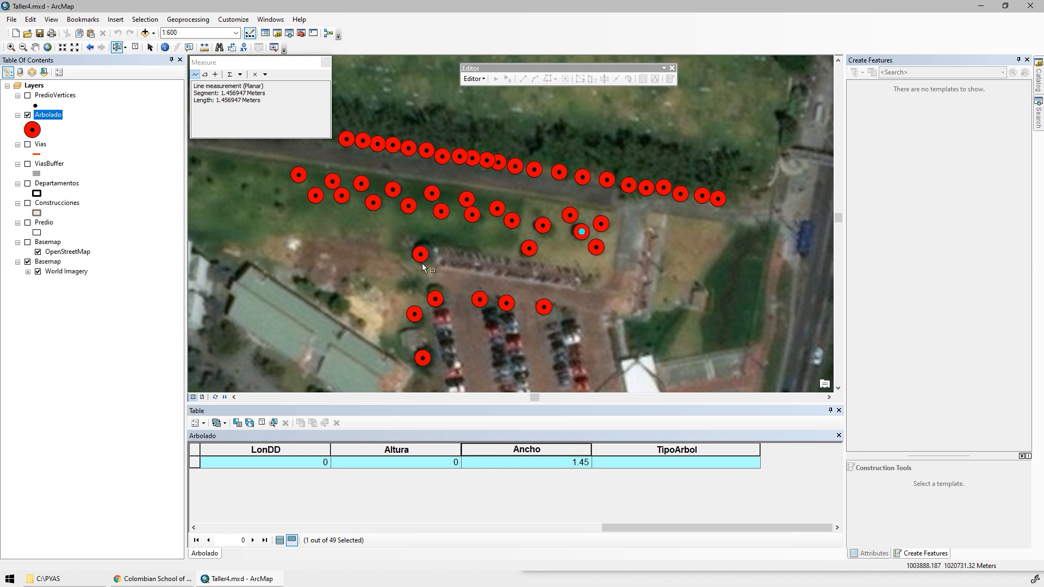
drag(431, 205, 472, 188)
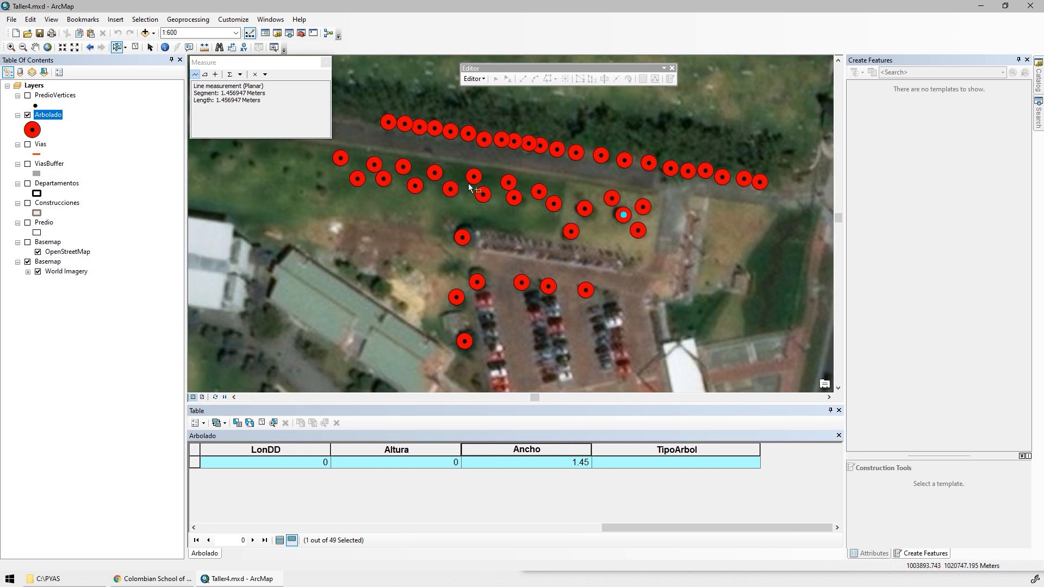
click(134, 49)
click(279, 540)
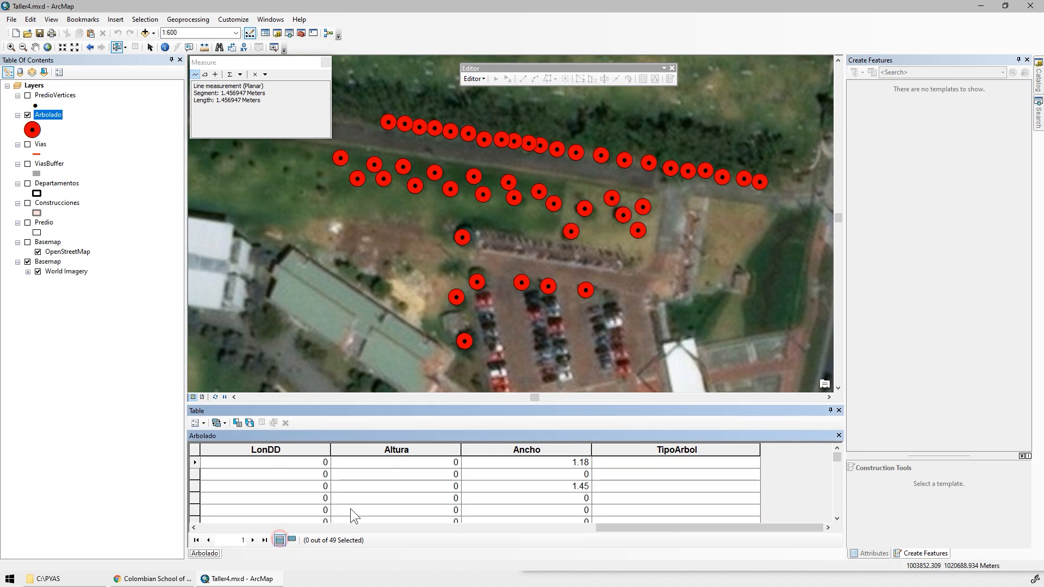
double_click(476, 448)
Select all Arbolado records whose Ancho is still 0 and show only the selected records.
scroll(517, 473, down, 12)
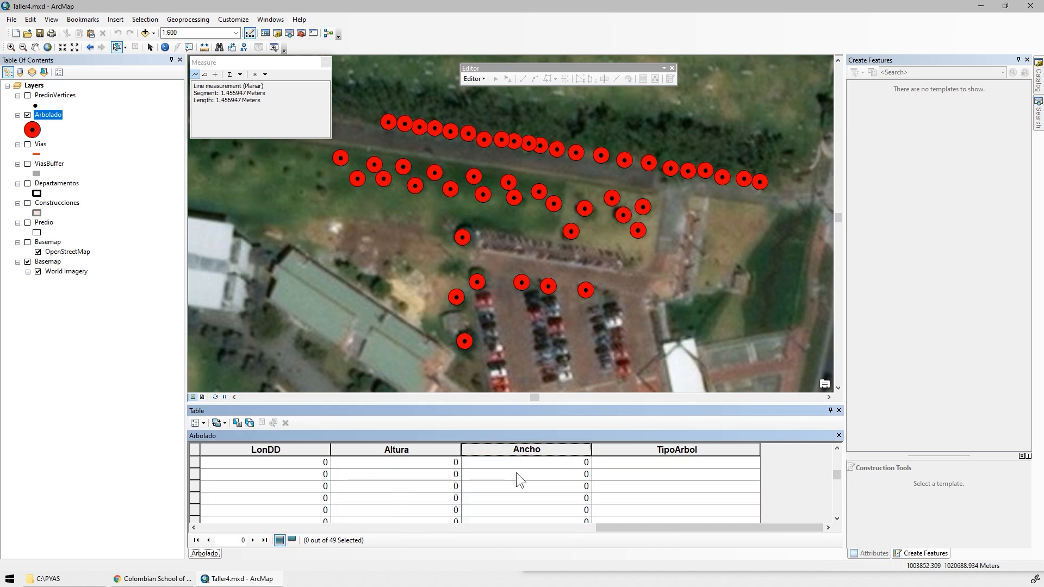
scroll(516, 472, up, 5)
drag(195, 499, 194, 414)
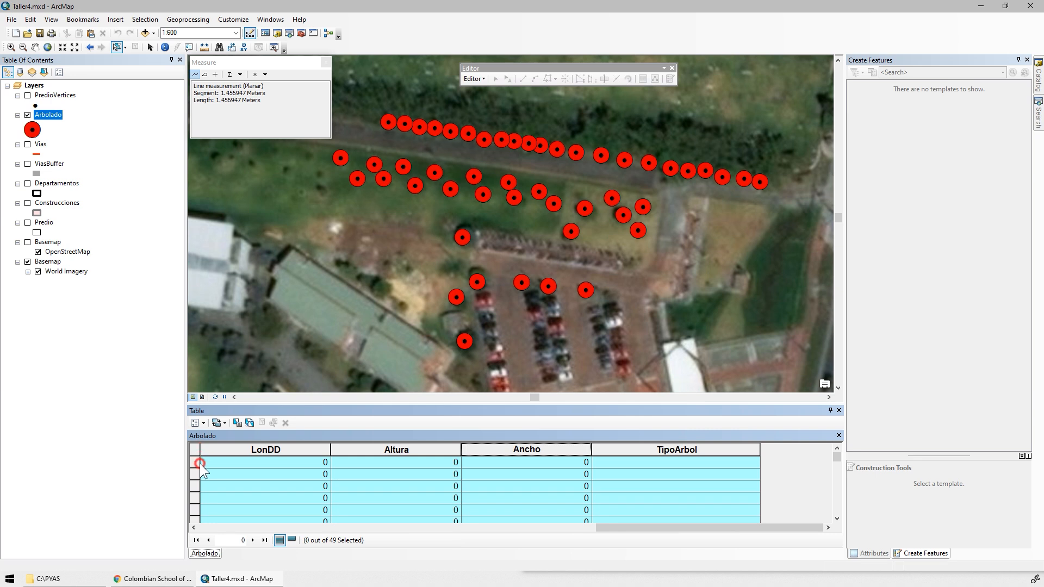
drag(200, 463, 198, 465)
scroll(417, 487, down, 5)
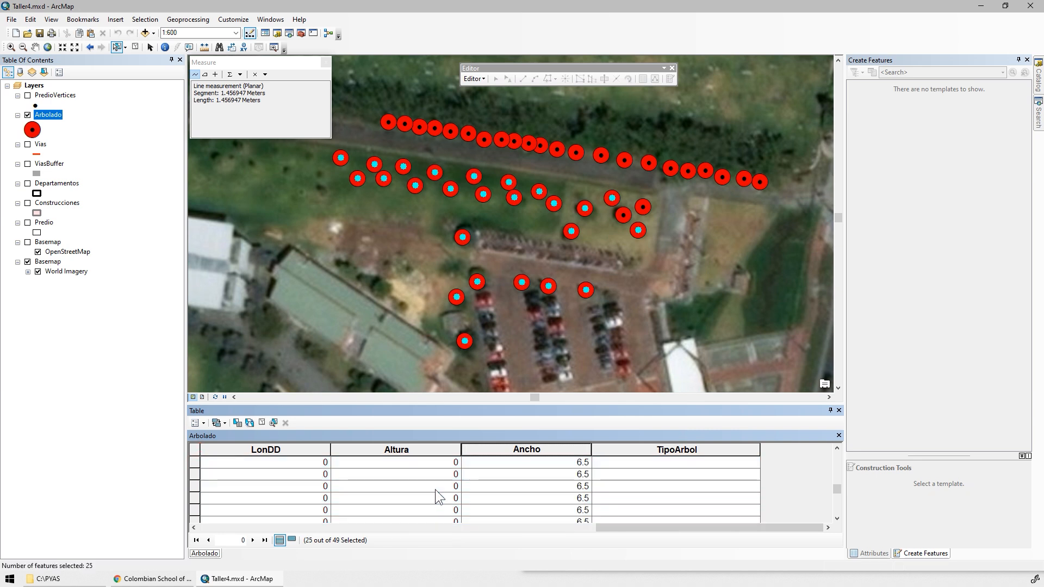
scroll(435, 489, up, 1)
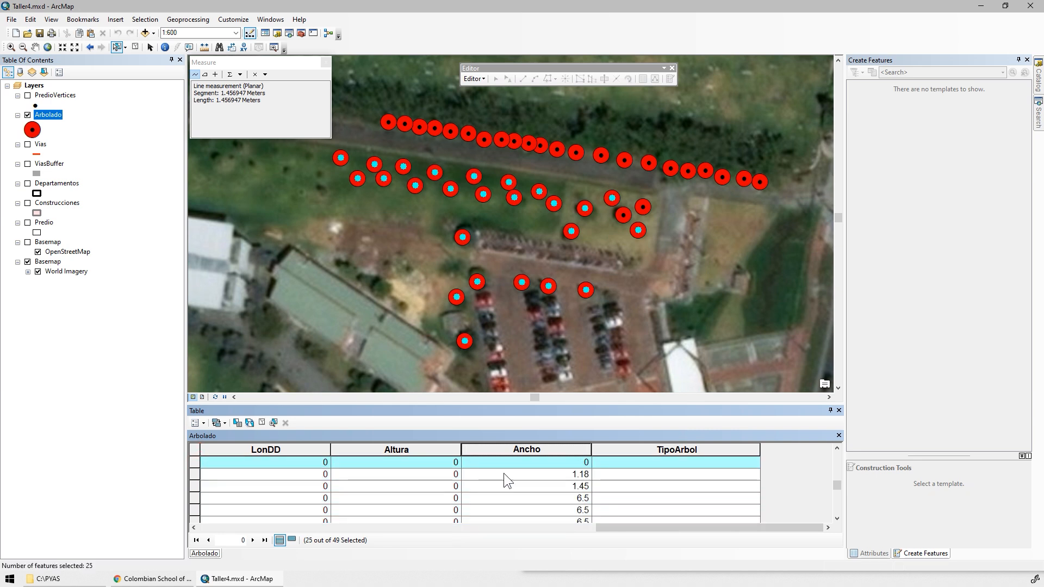
click(291, 539)
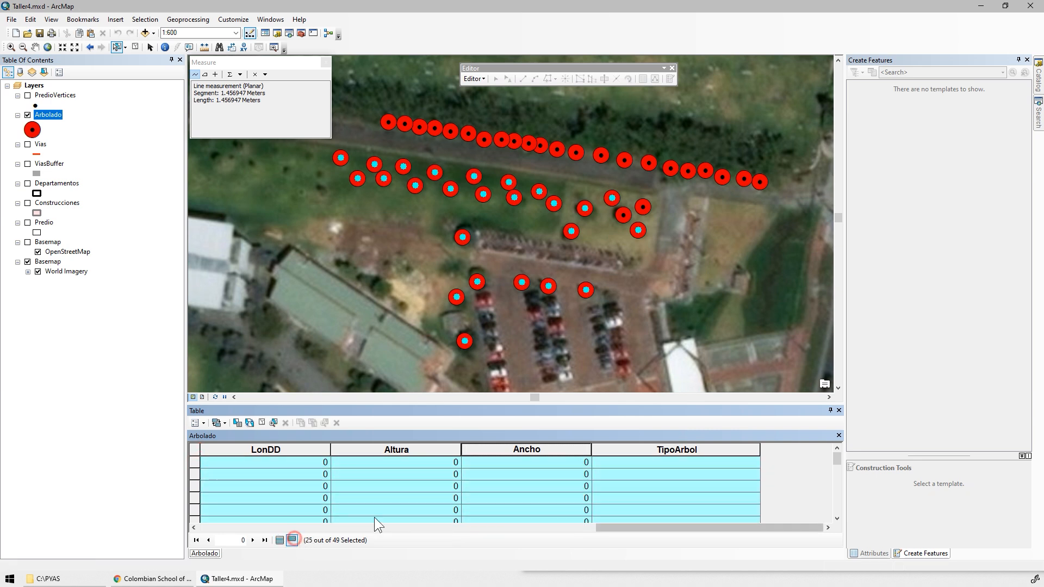
Calculate random Ancho values for the selected trees with the VB Script expression Rnd*3.
right_click(514, 448)
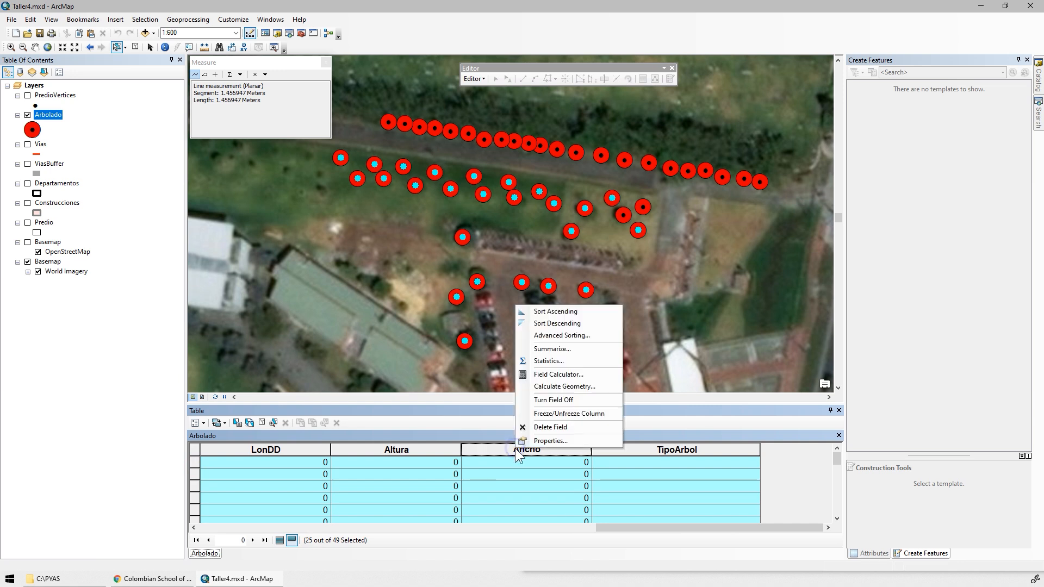
click(552, 376)
click(544, 402)
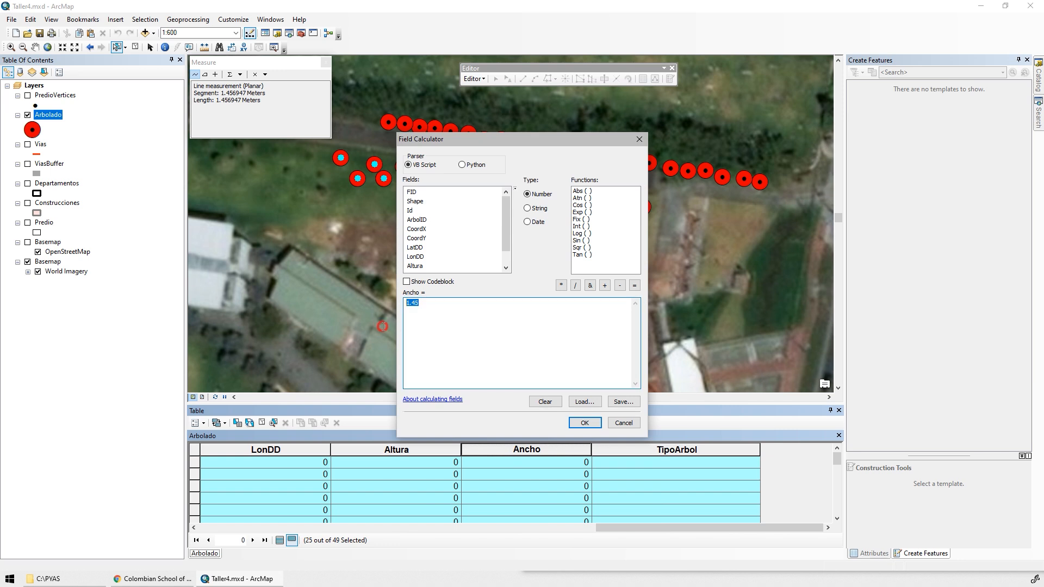
text(Rnd)
text(())
key(BackSpace)
key(BackSpace)
click(584, 422)
scroll(576, 479, down, 7)
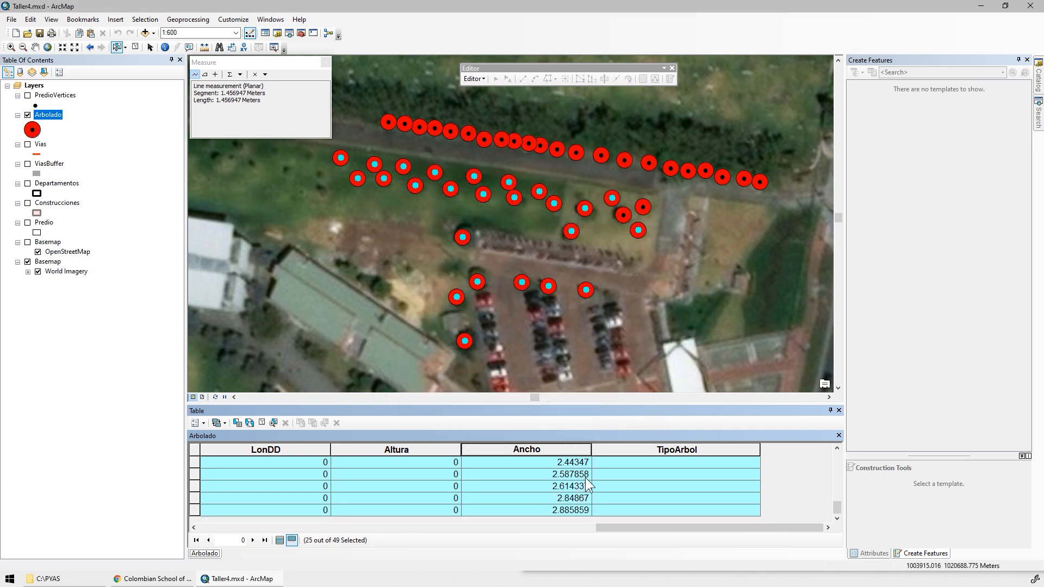
Clear the tree selection, display all Arbolado records again, and save the map document.
scroll(568, 498, up, 7)
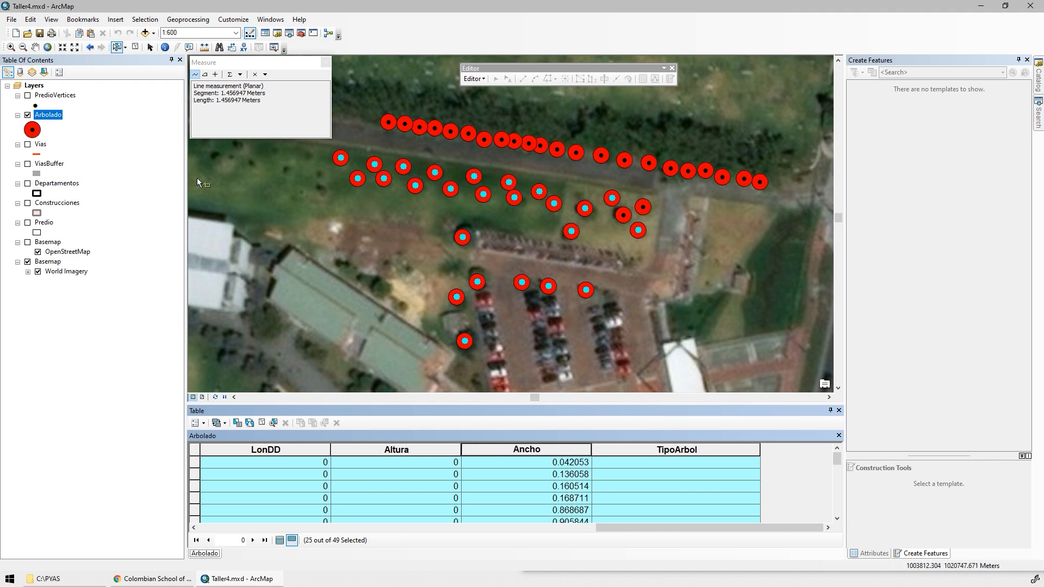
click(135, 47)
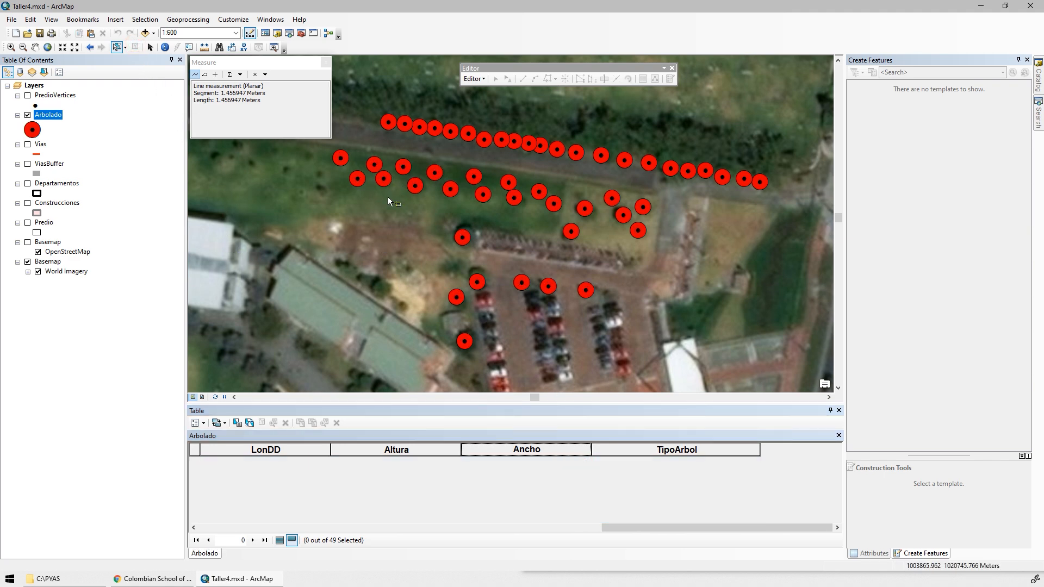
scroll(397, 200, up, 2)
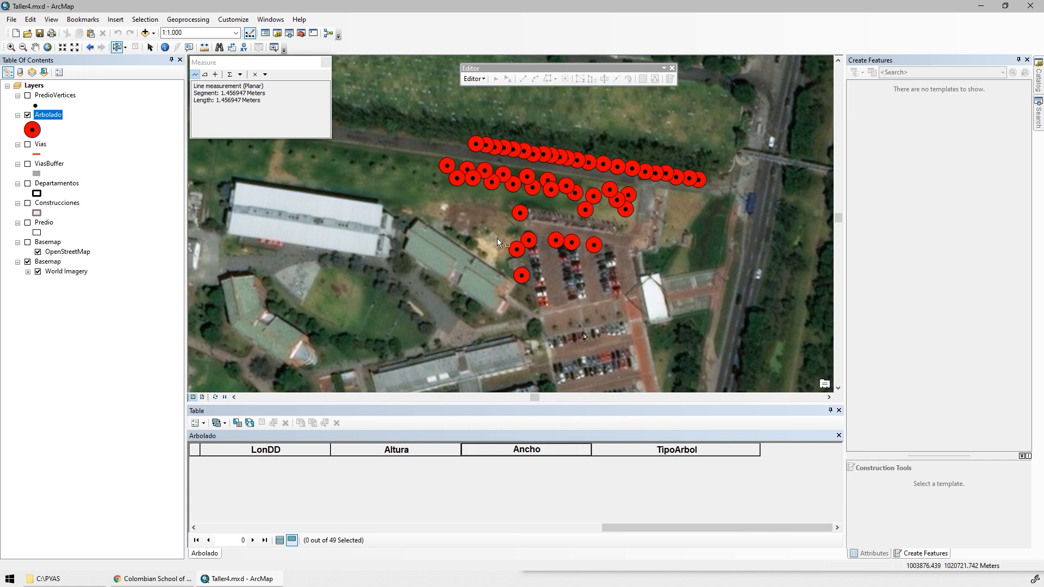
click(278, 540)
click(43, 34)
double_click(529, 451)
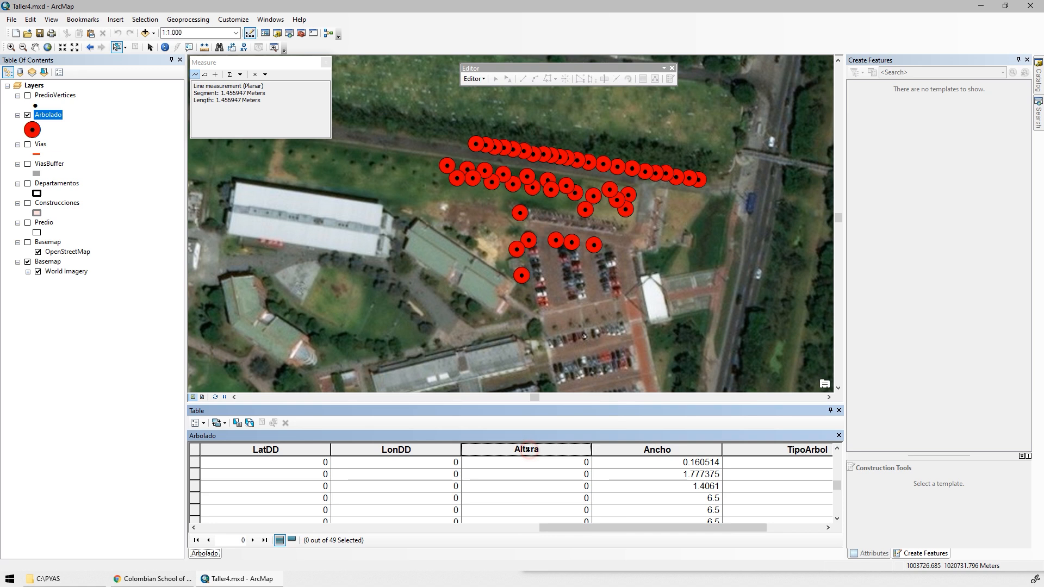
double_click(531, 452)
drag(609, 526, 667, 526)
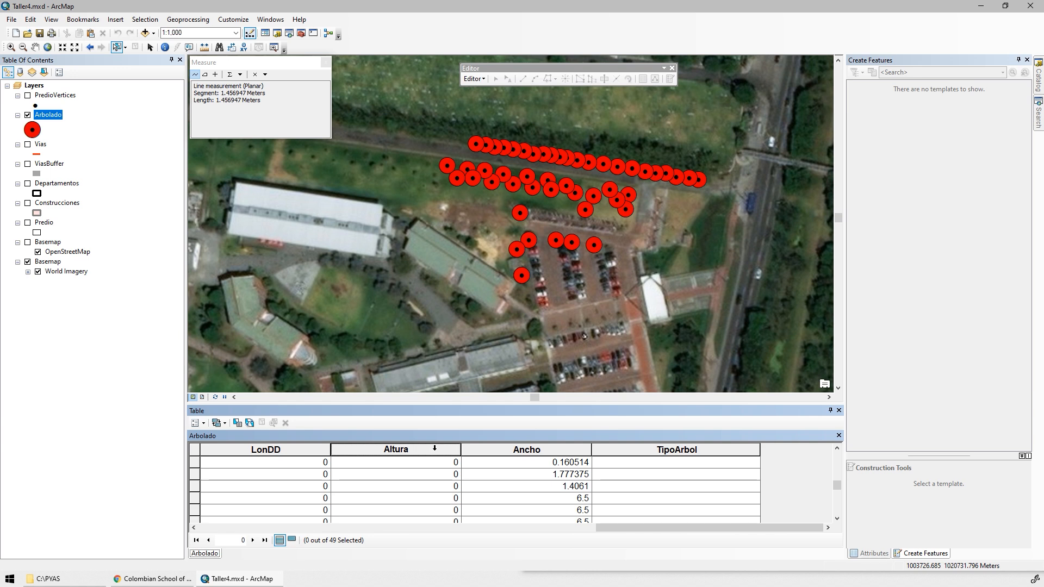
Select the long northern row of trees along the road and calculate their Altura as 12.
click(125, 47)
click(136, 65)
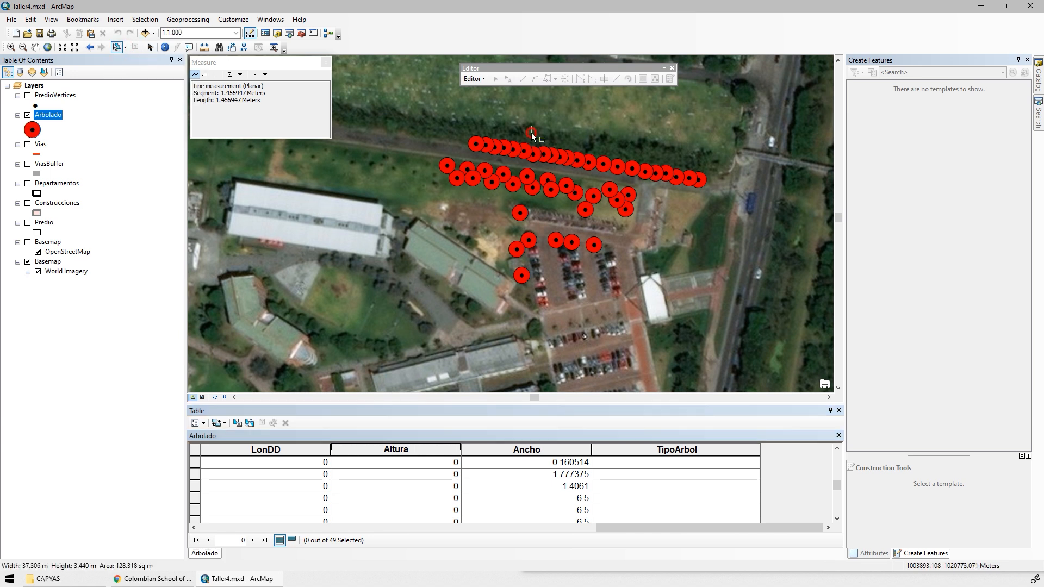
click(126, 48)
click(137, 64)
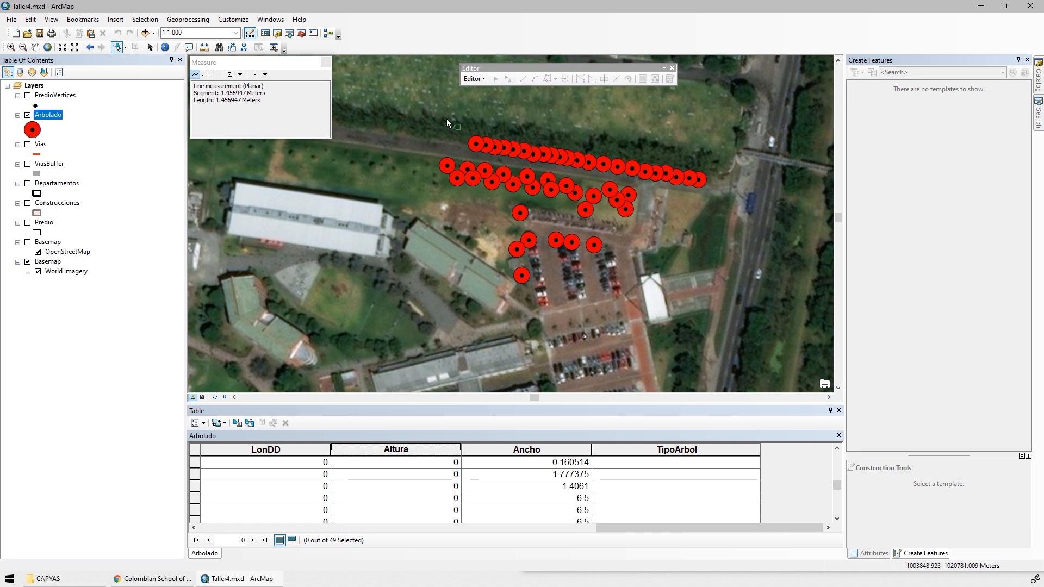
mouse_move(447, 122)
mouse_down()
mouse_move(652, 164)
mouse_move(565, 168)
mouse_move(455, 155)
mouse_move(483, 173)
mouse_up()
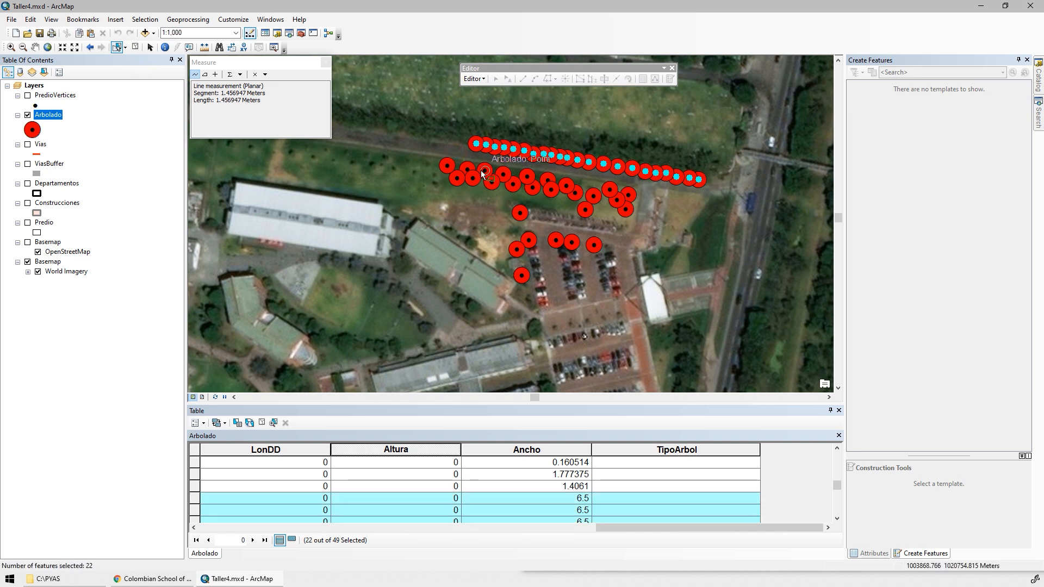
right_click(440, 448)
click(486, 381)
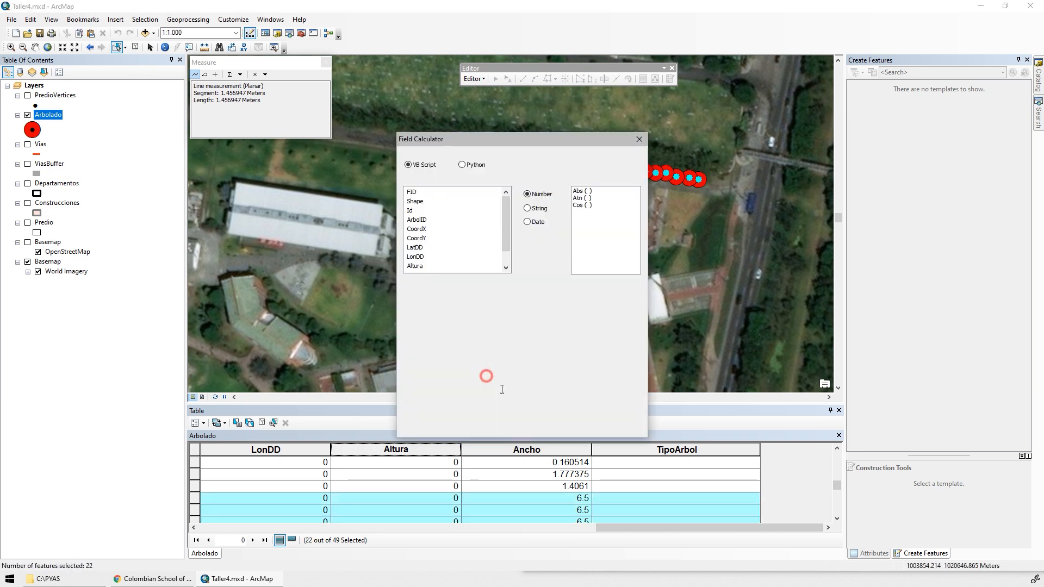
click(477, 357)
text(12)
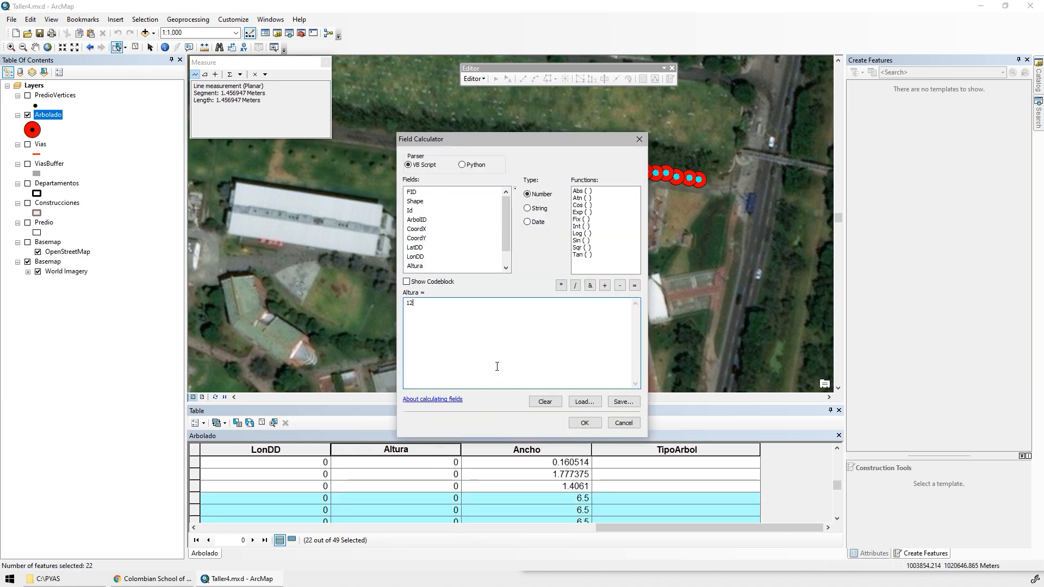
click(584, 423)
click(474, 79)
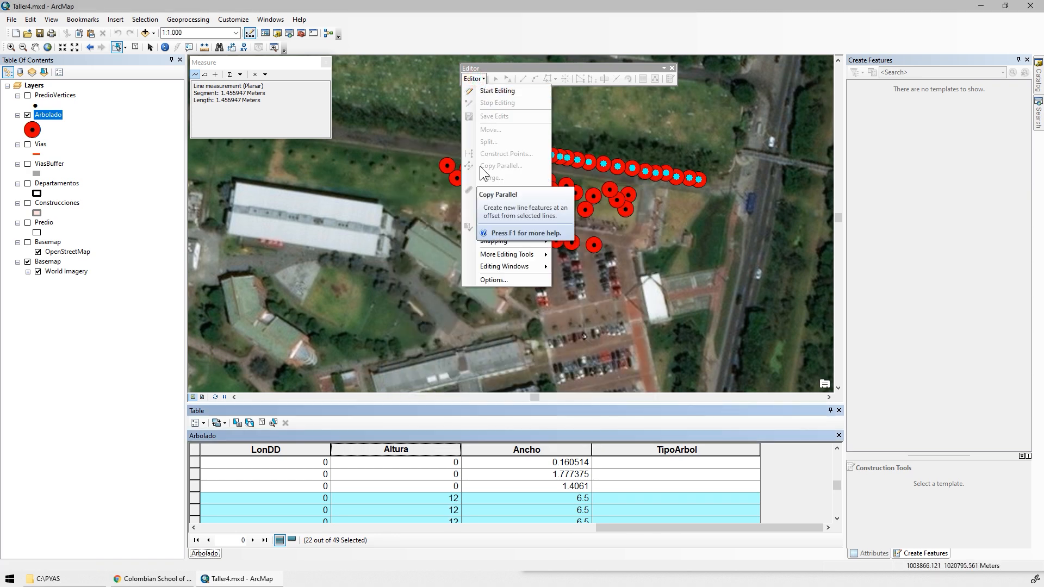
click(478, 96)
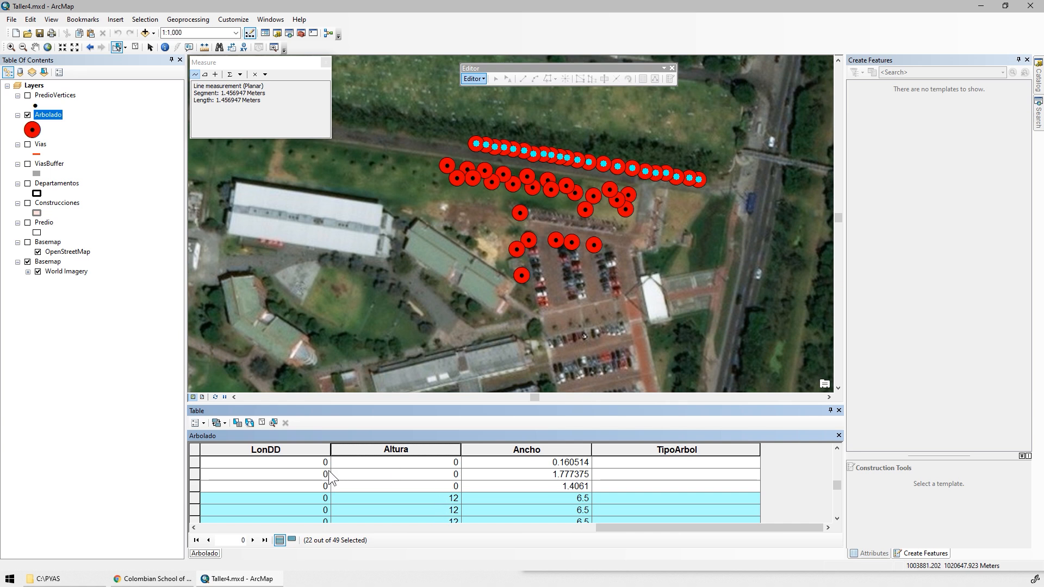
Switch the selection to the remaining trees and calculate their Altura with the VB Script expression Rnd*4+0.5.
click(250, 424)
right_click(415, 449)
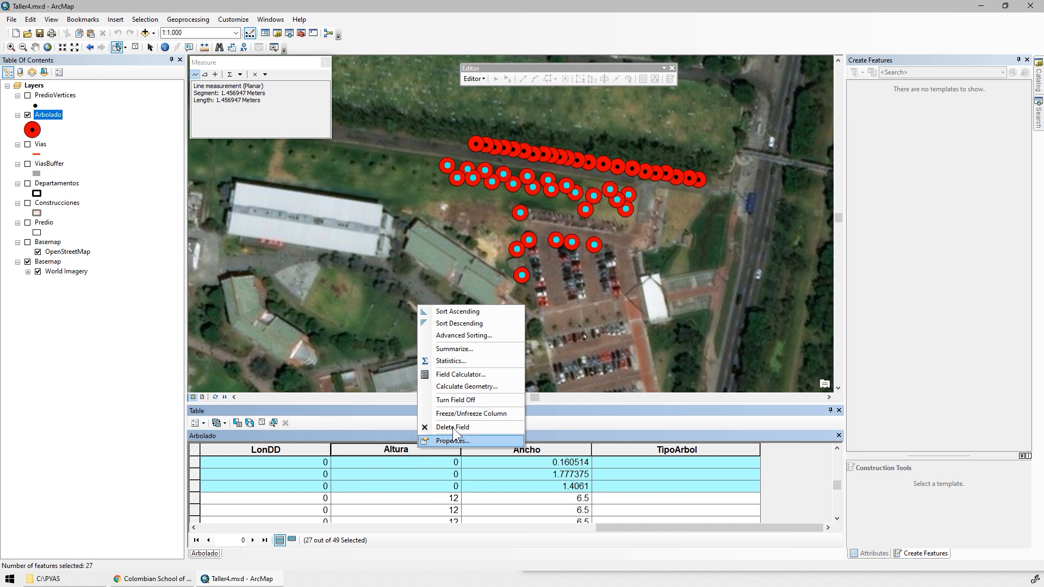
click(470, 375)
key(BackSpace)
key(BackSpace)
text(Rnd*4+0.5)
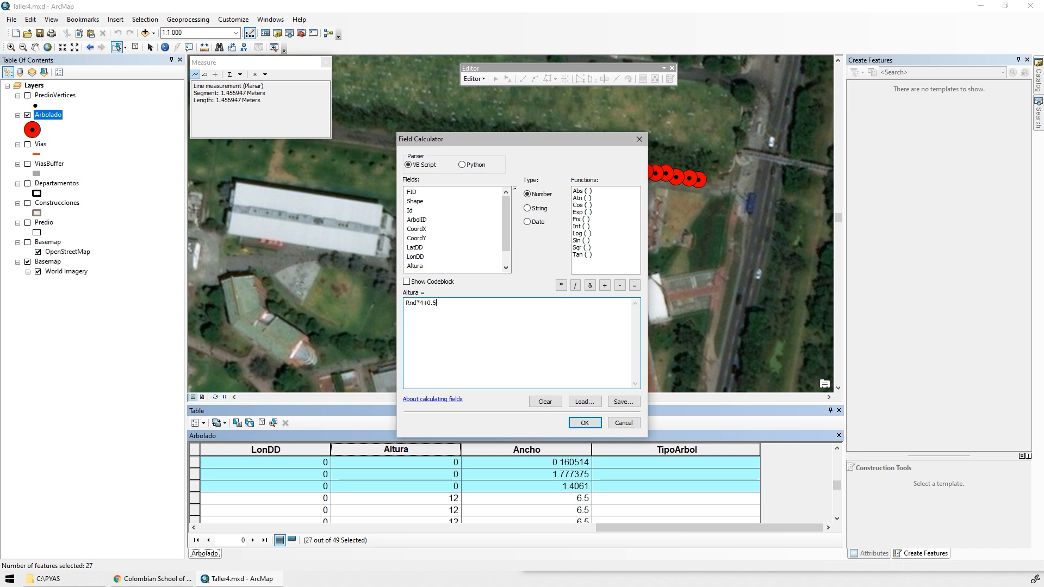
click(584, 423)
Clear the tree selection and delete the Id field from the Arbolado table.
drag(598, 527, 270, 530)
click(262, 423)
click(333, 449)
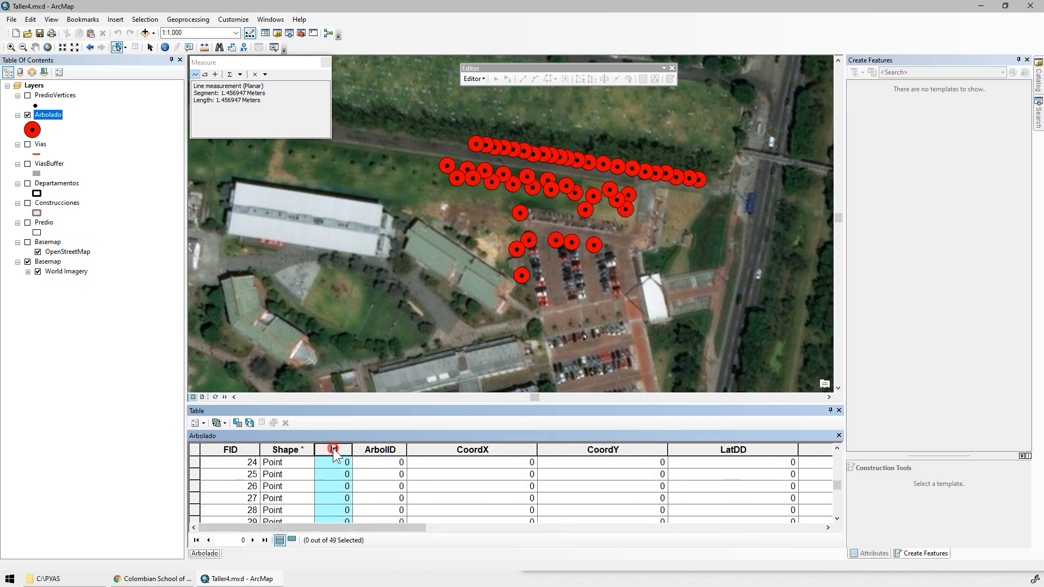
right_click(333, 449)
click(387, 427)
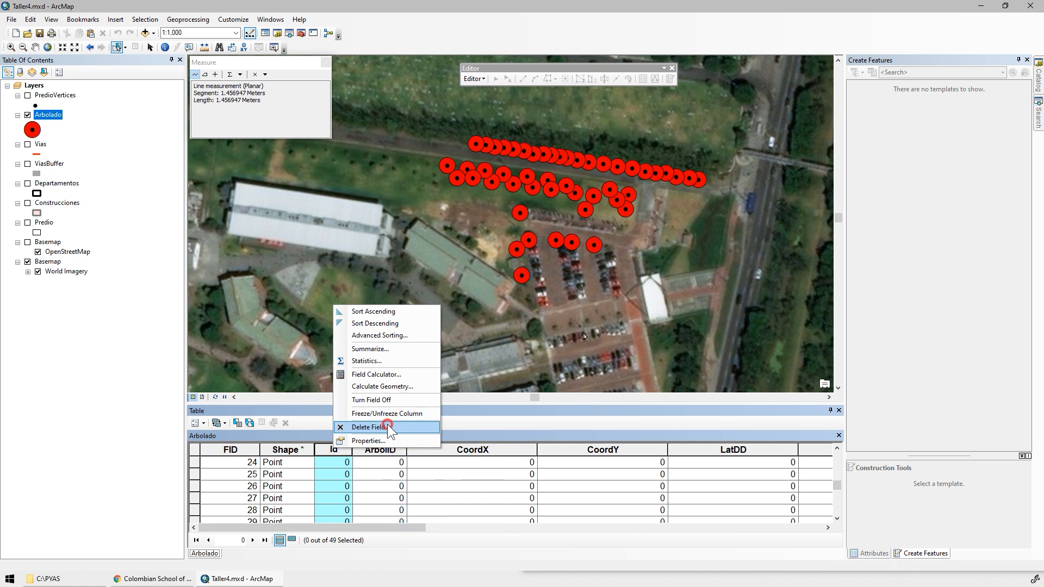
key(Return)
Calculate the ArbolID field for all trees with the expression [FID] + 1.
click(343, 448)
right_click(344, 448)
click(245, 448)
click(245, 448)
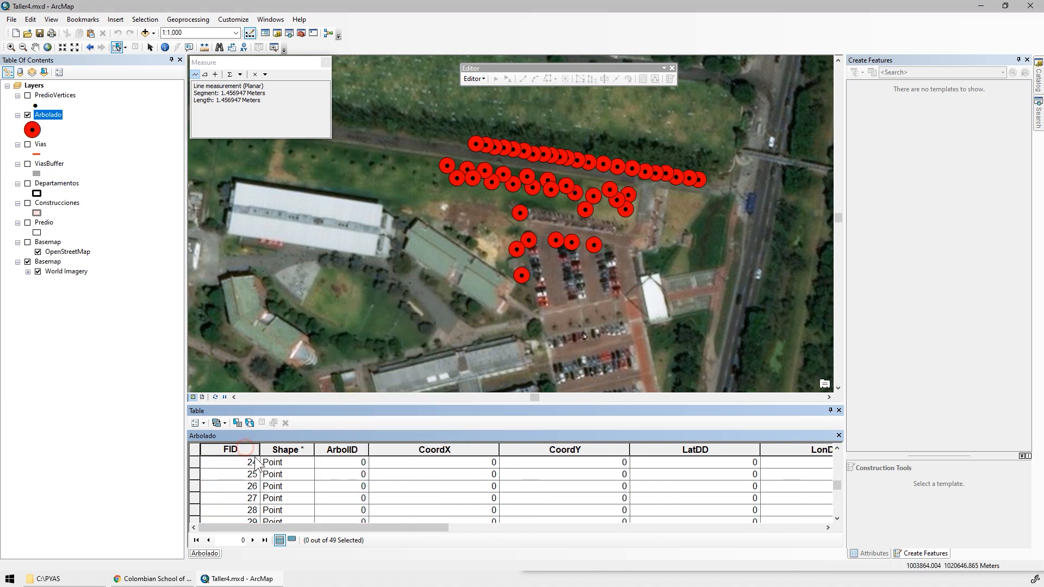
scroll(258, 461, up, 8)
right_click(339, 449)
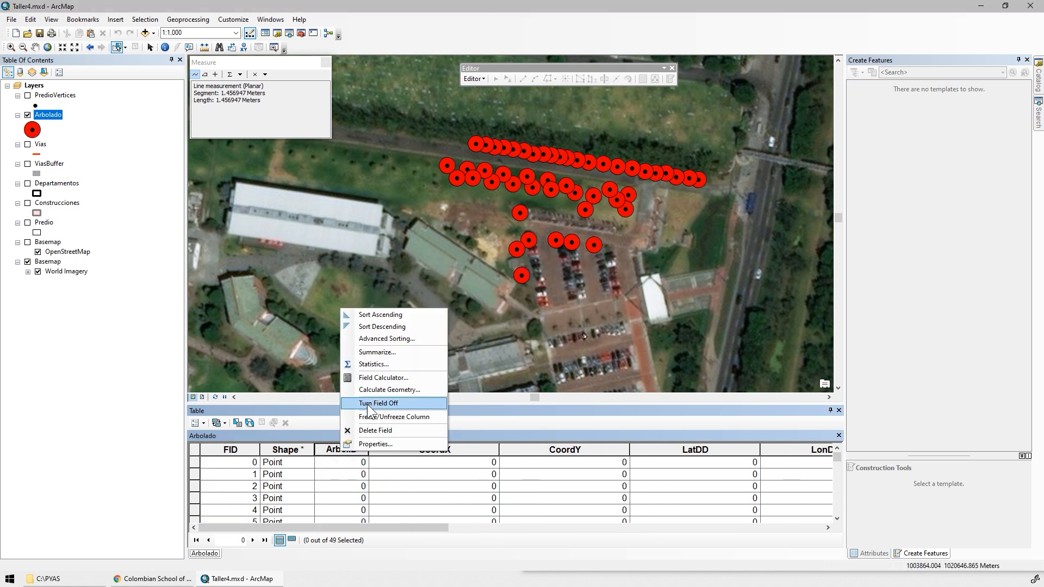
click(389, 403)
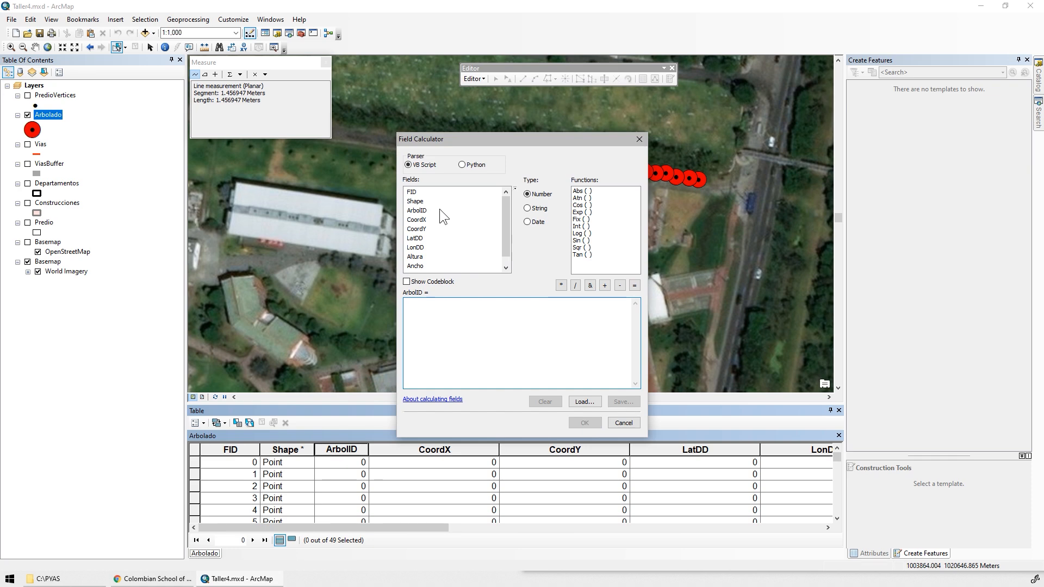
double_click(411, 192)
text(+)
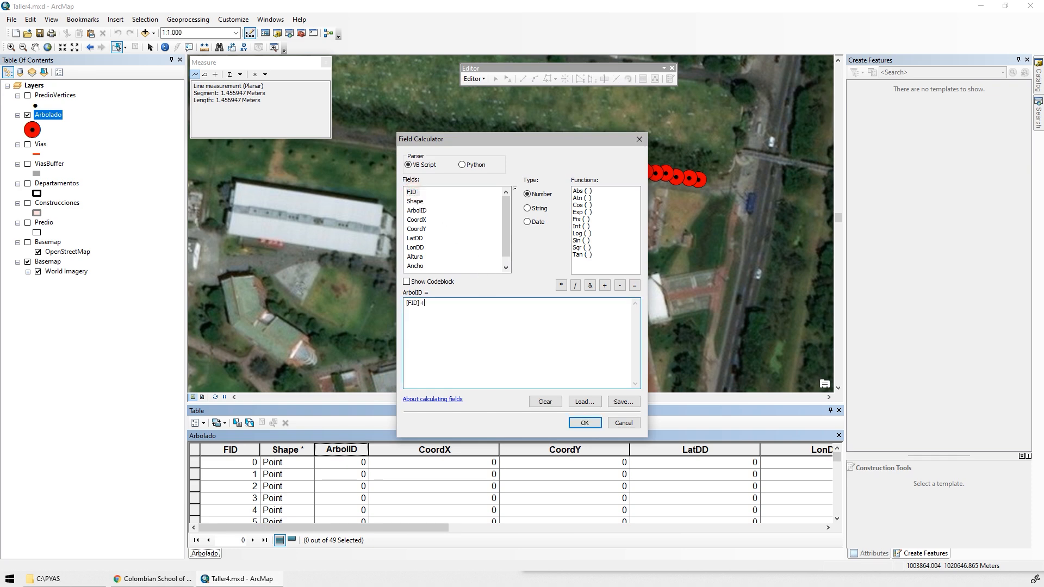
text( 1)
click(584, 423)
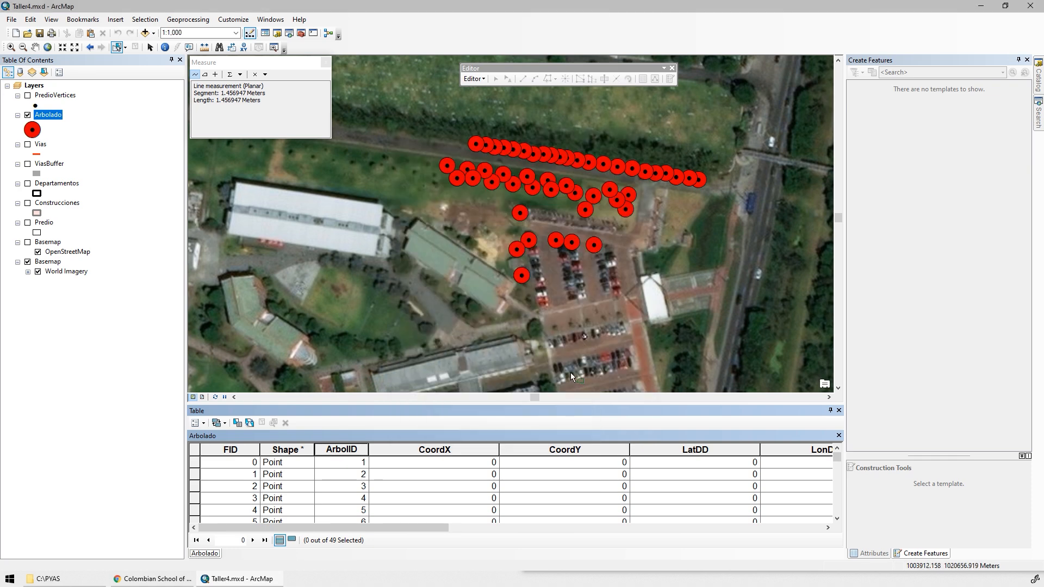
Calculate the CoordX geometry as the X coordinate of each point in meters, using the data source's coordinate system.
right_click(425, 446)
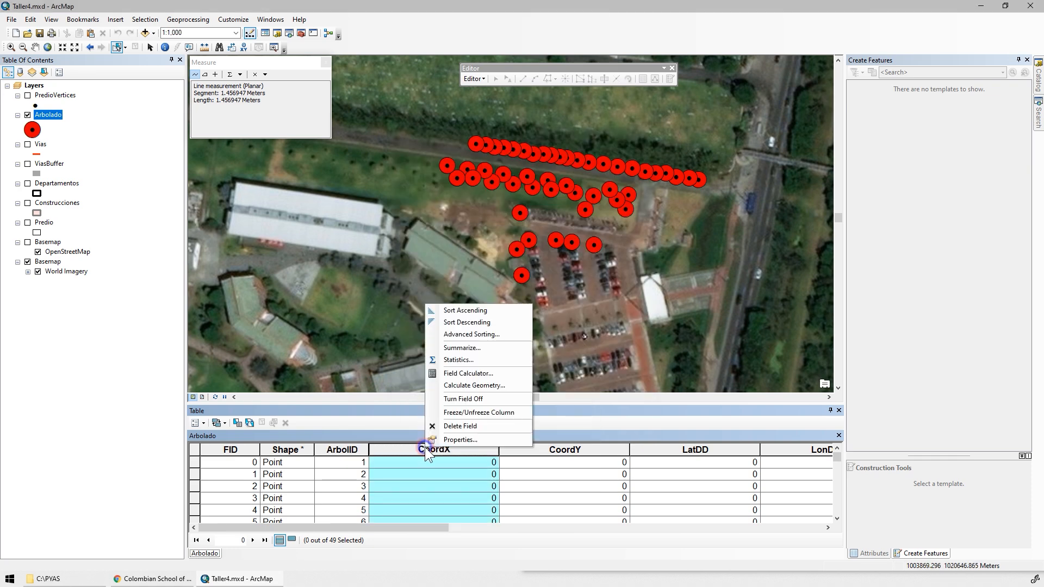
click(486, 385)
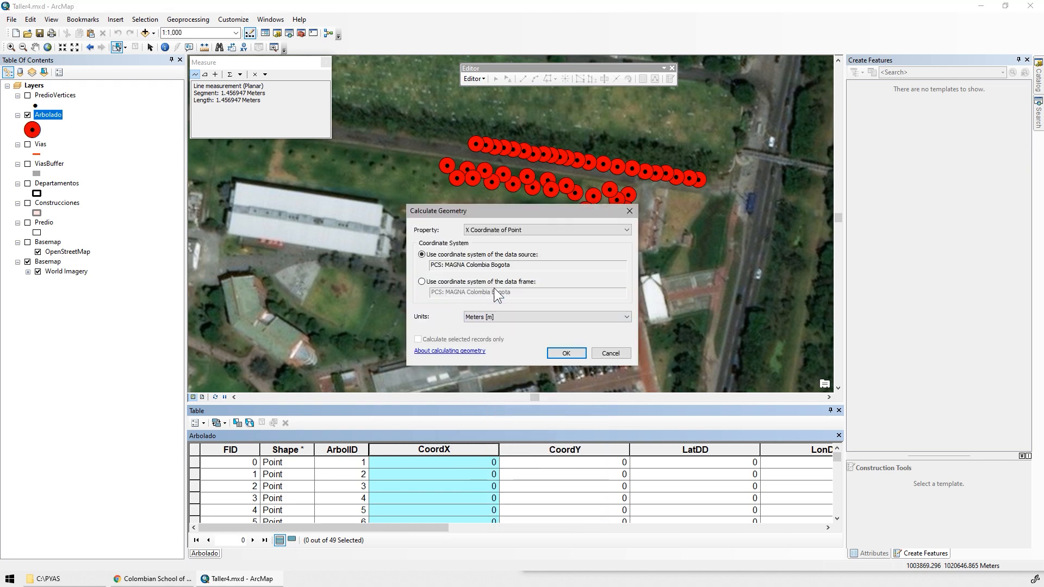
click(564, 353)
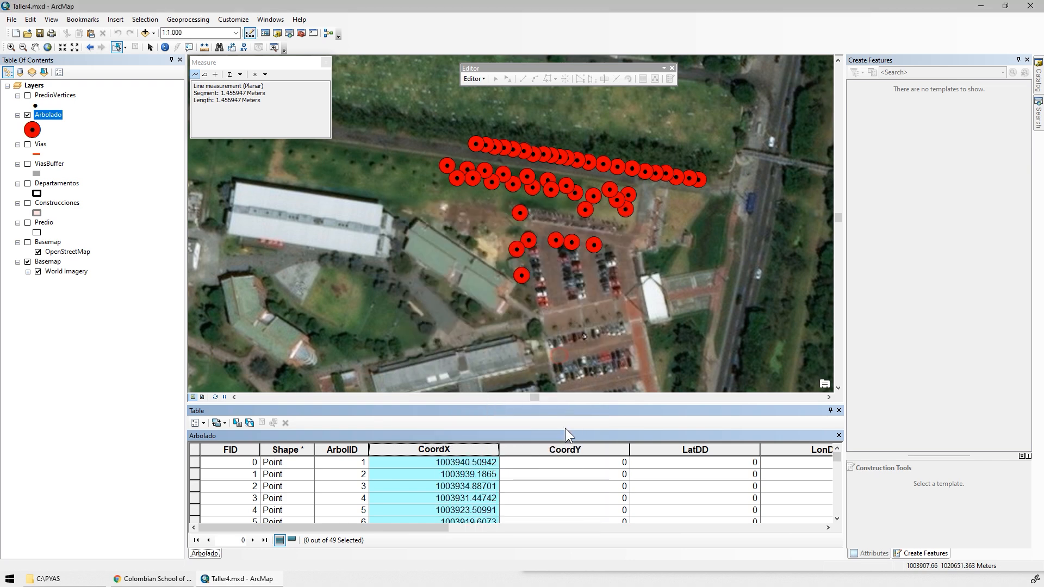
Calculate the CoordY geometry as the Y coordinate of each point in meters, using the data source's coordinate system.
right_click(560, 449)
click(598, 389)
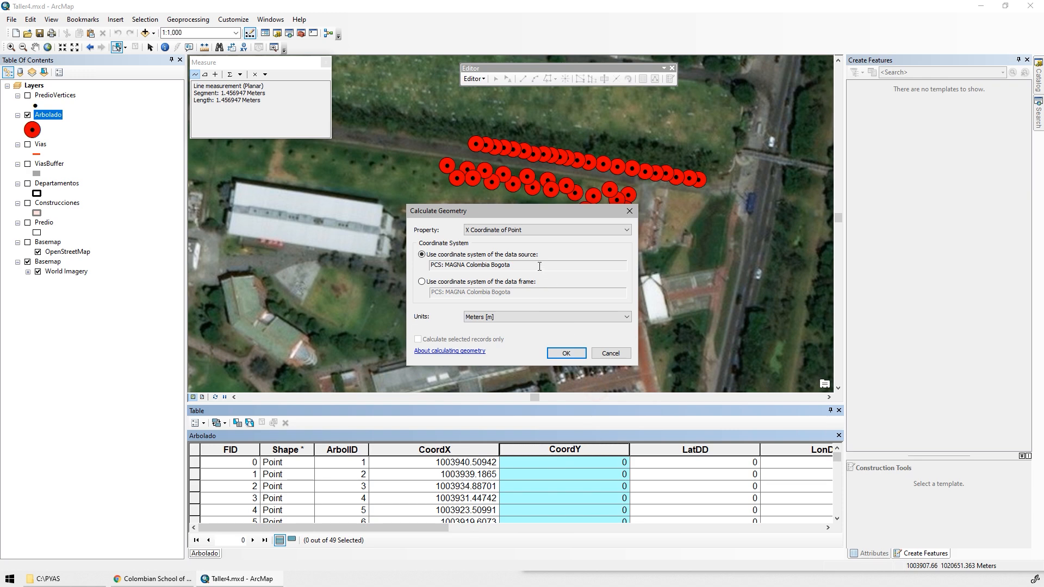
click(506, 229)
click(494, 247)
click(566, 353)
Calculate the LatDD geometry as the Y coordinate of each point in decimal degrees.
click(823, 526)
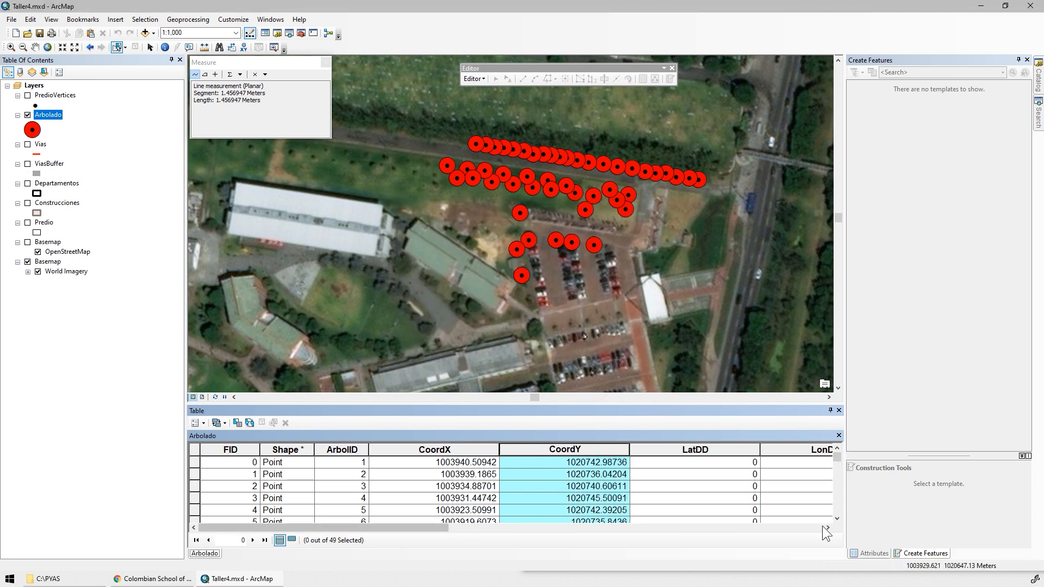
right_click(428, 451)
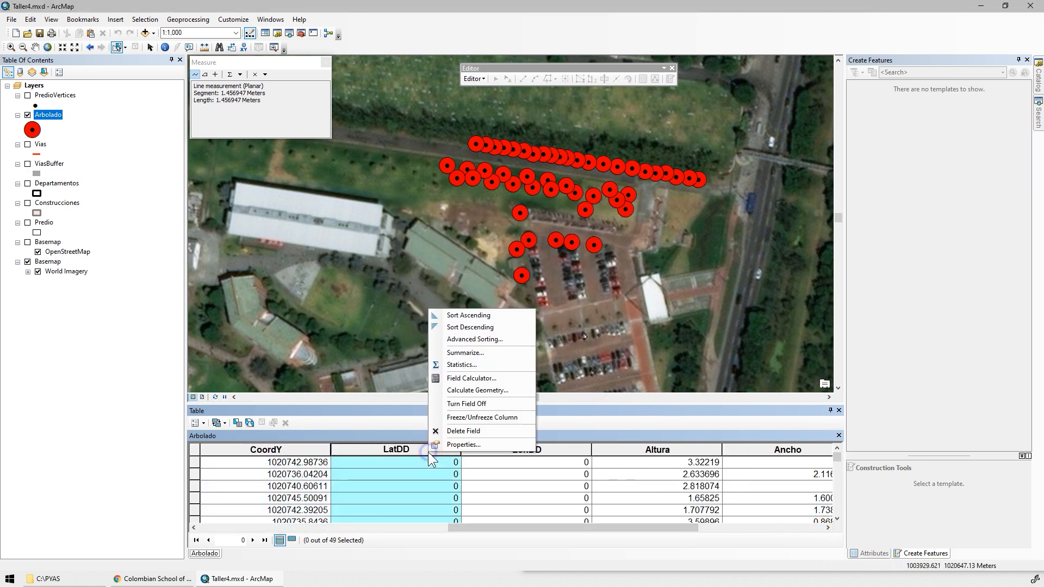
click(475, 393)
click(495, 317)
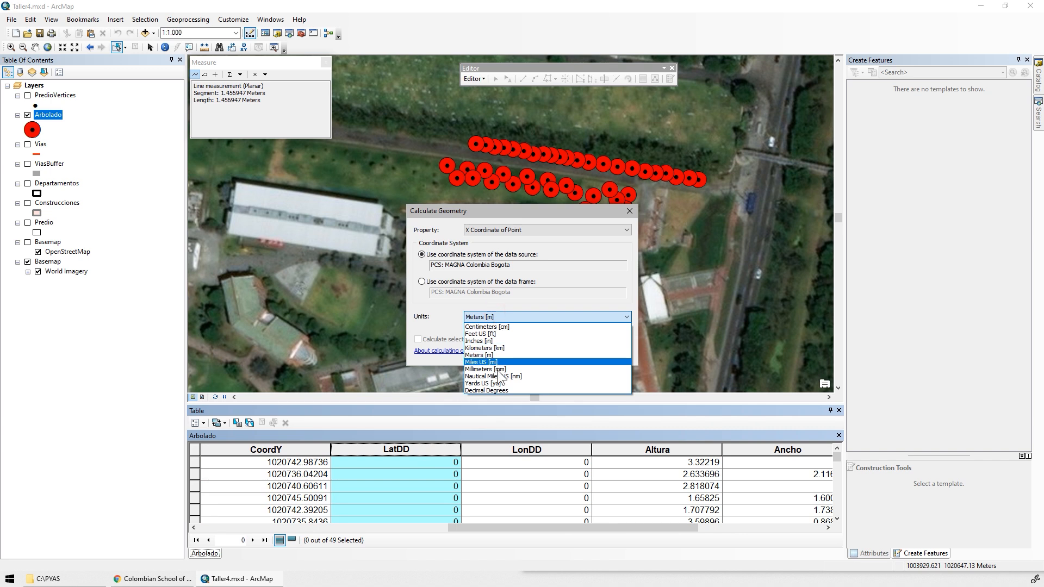
click(492, 387)
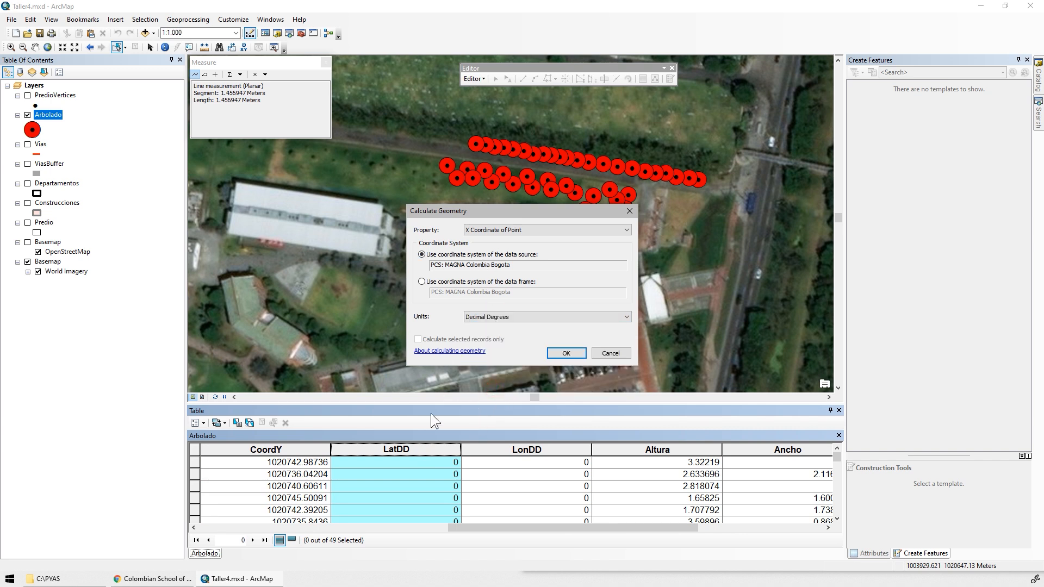
click(522, 229)
click(492, 247)
click(552, 351)
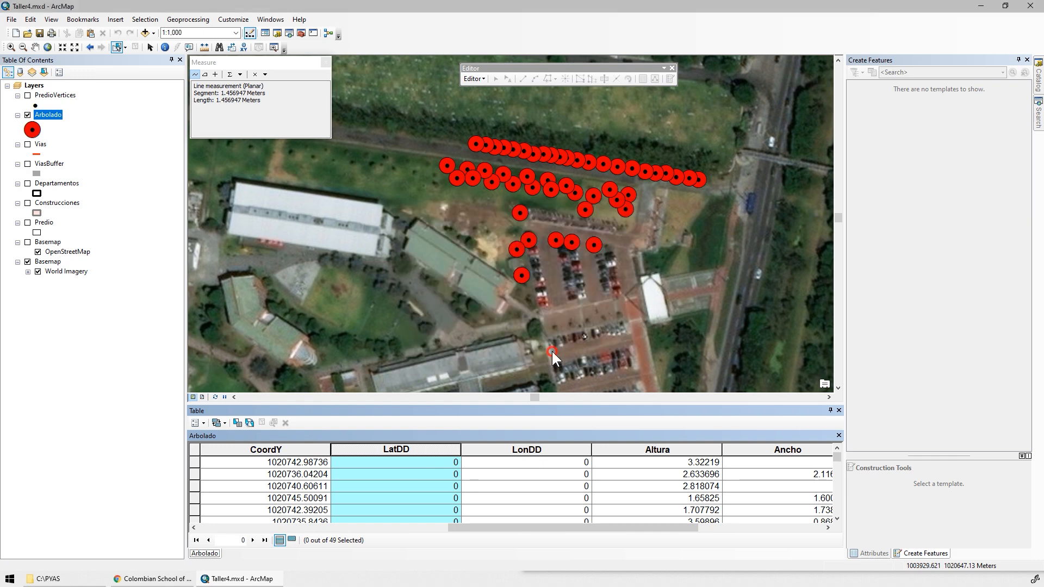
Calculate the LonDD geometry as the X coordinate of each point in decimal degrees.
right_click(505, 449)
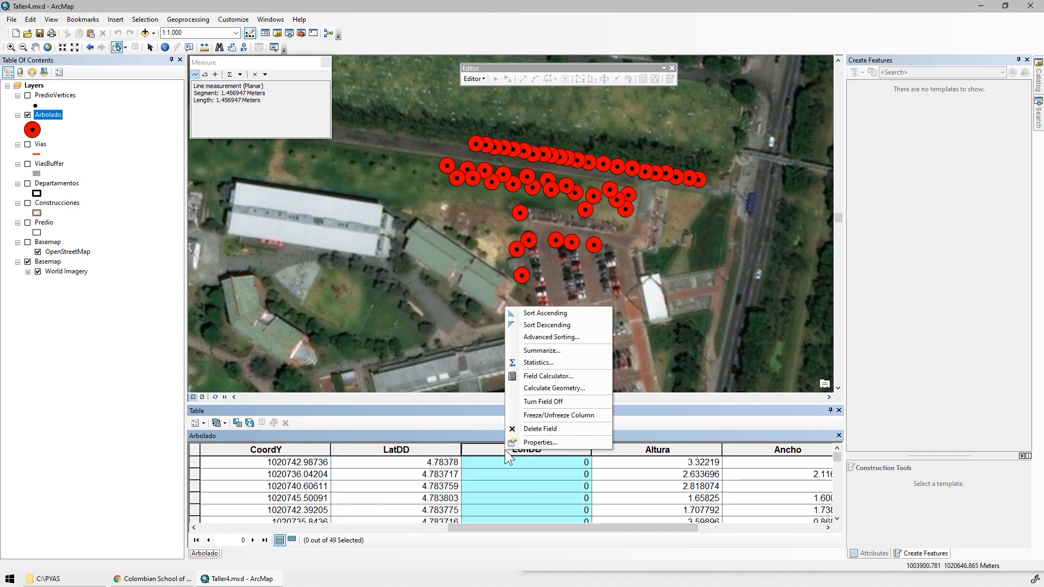
click(546, 388)
click(496, 316)
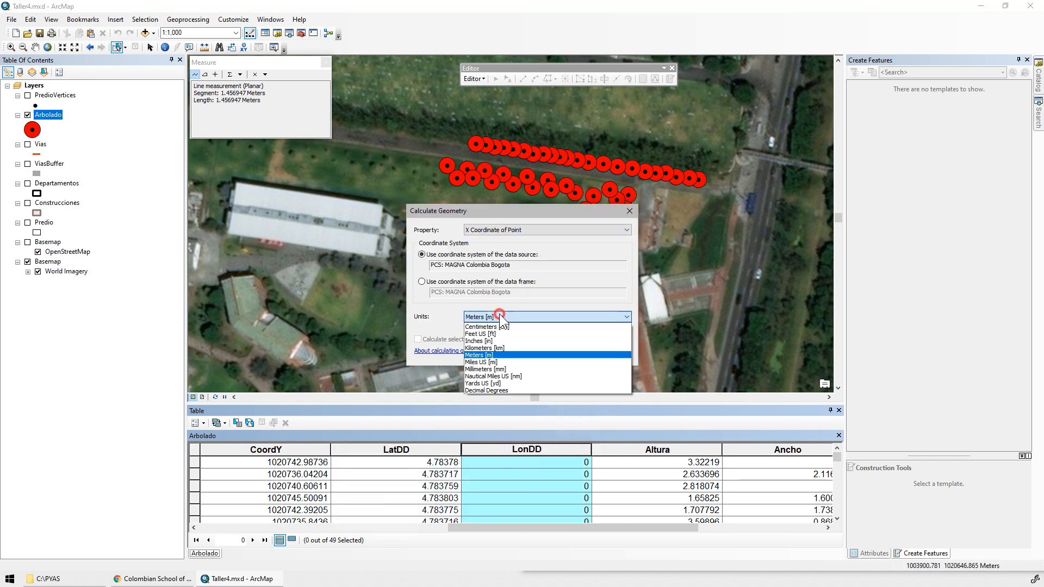
click(498, 389)
key(Return)
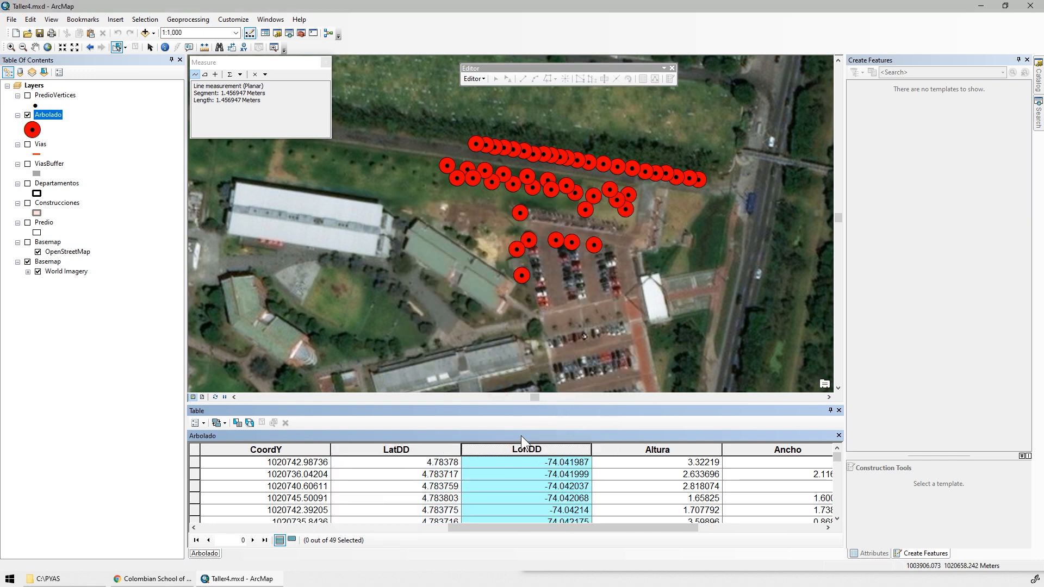
Shrink the LatDD, LonDD, CoordX and CoordY columns of the Arbolado table to compact widths.
double_click(590, 451)
double_click(461, 450)
drag(368, 449, 400, 449)
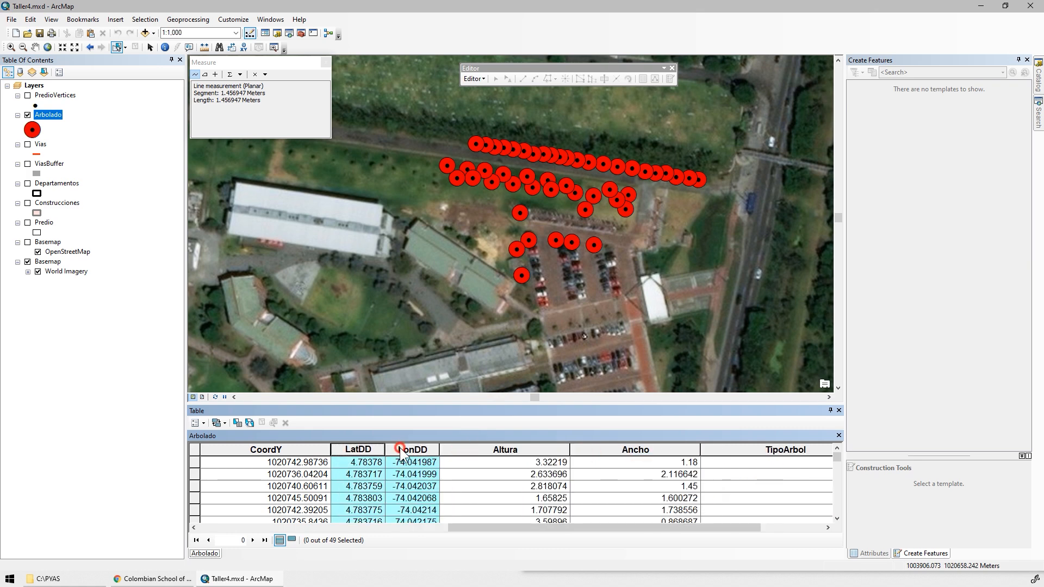
drag(476, 526, 414, 526)
click(321, 449)
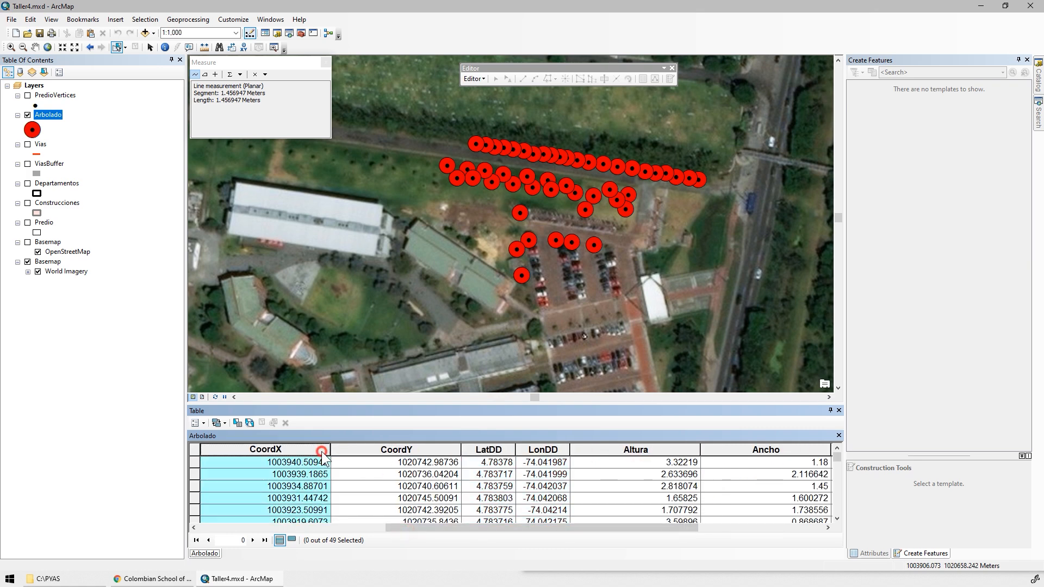
drag(321, 451, 346, 452)
double_click(330, 451)
click(458, 477)
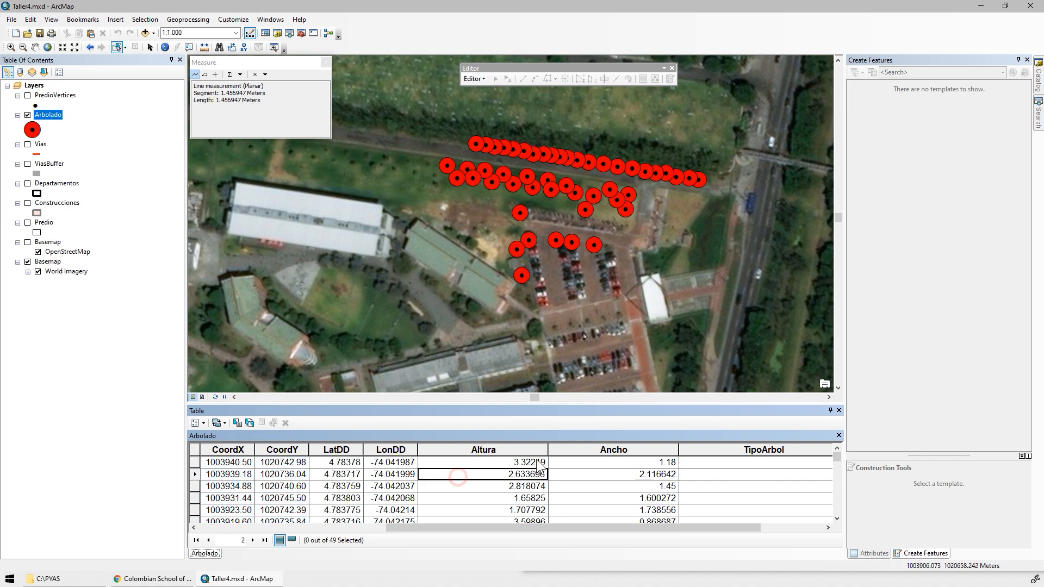
Shrink the Altura and Ancho columns of the Arbolado table to compact widths.
double_click(547, 449)
click(454, 450)
click(495, 449)
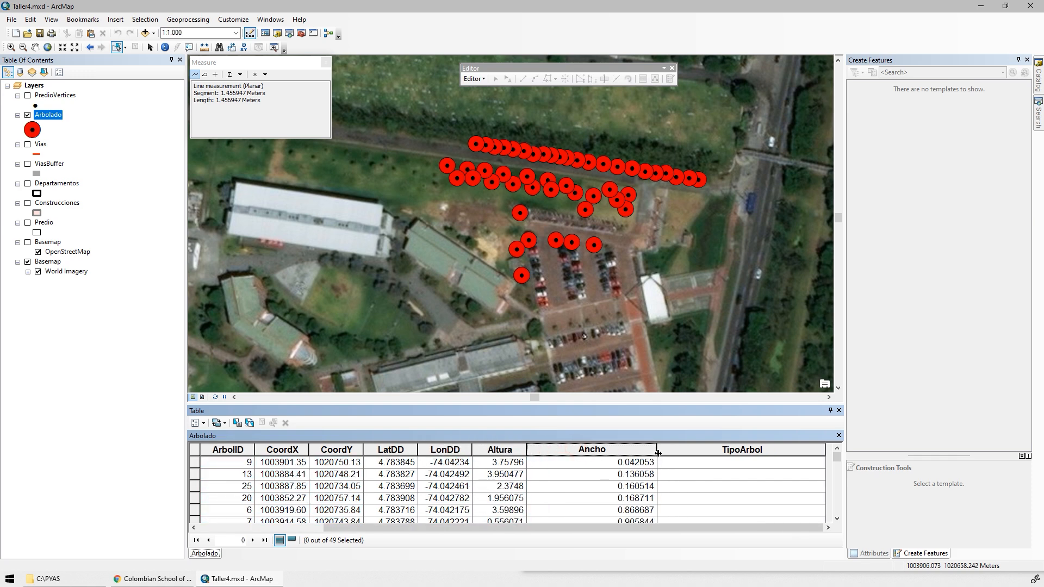
double_click(656, 452)
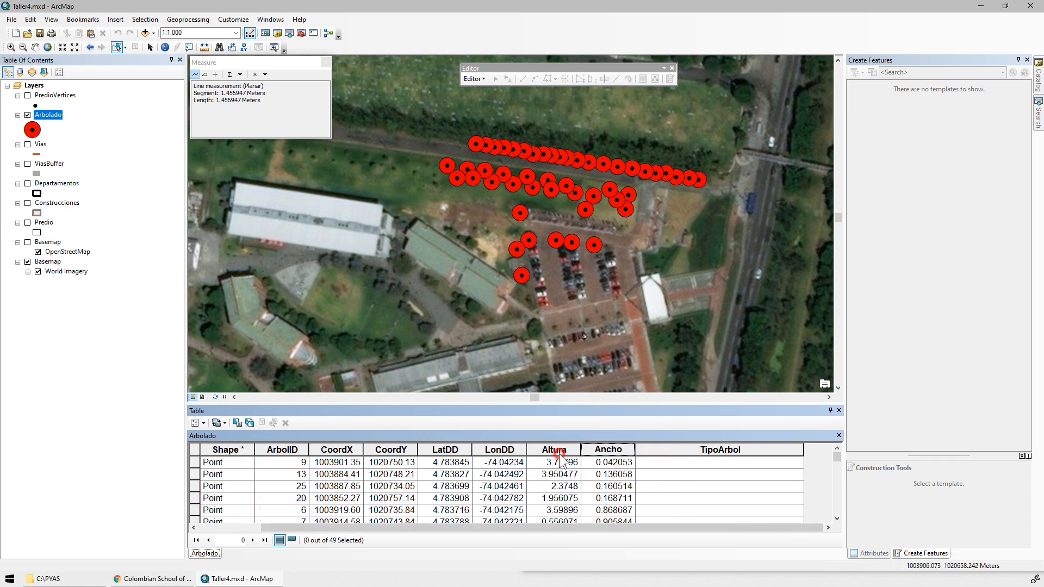
Switch to the Microsoft Forms questionnaire in the browser and review the TipoArbol categories specified in question 8.
click(680, 451)
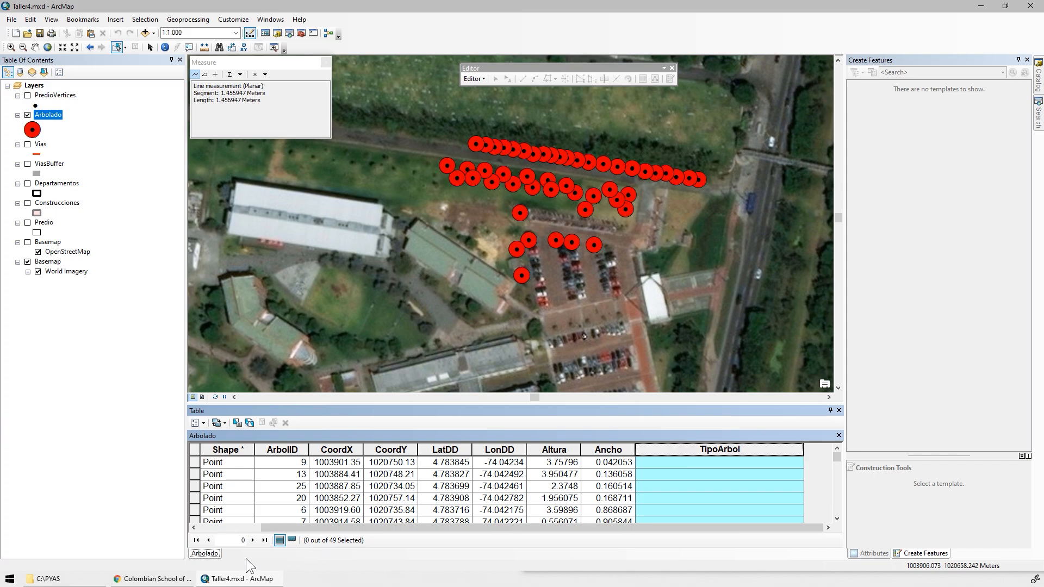
click(155, 578)
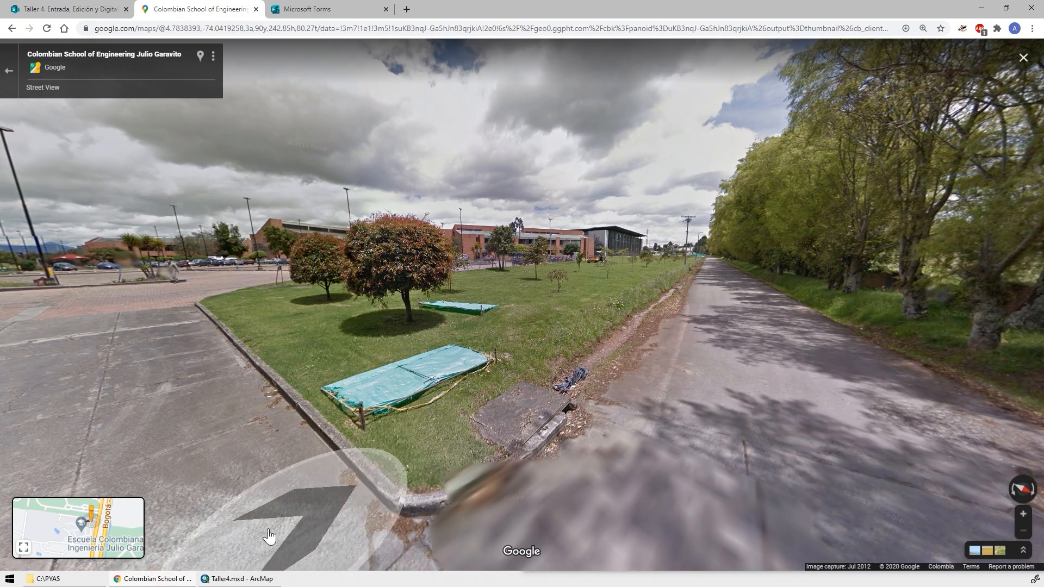
click(286, 15)
scroll(389, 253, down, 7)
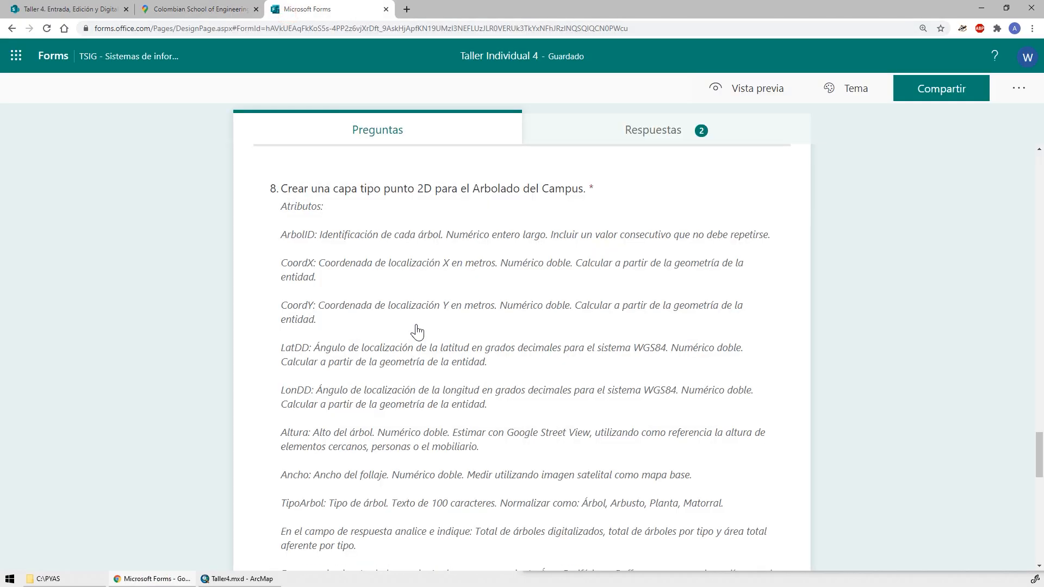
scroll(380, 370, down, 2)
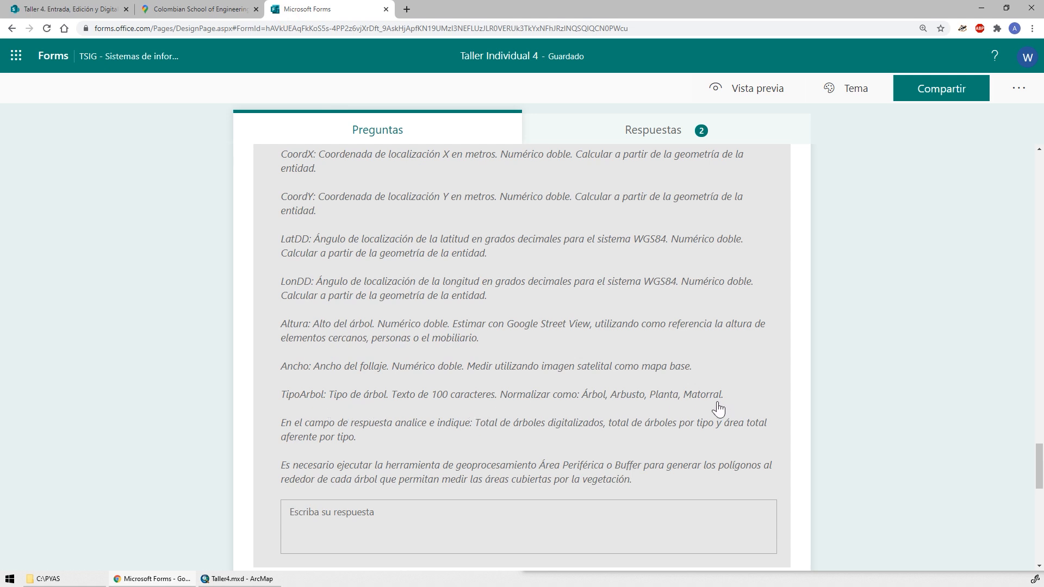
key(alt+Tab)
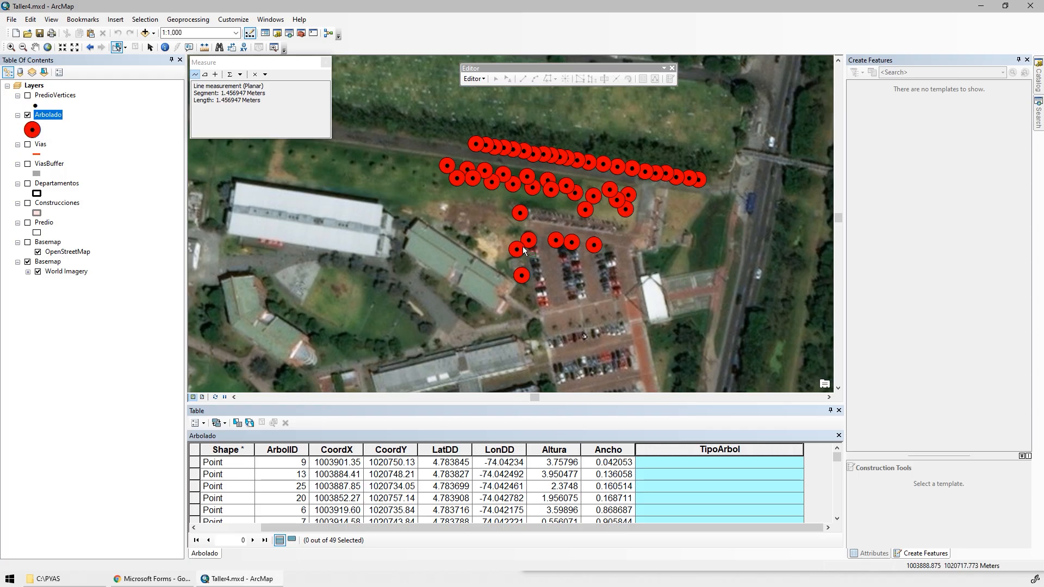
Select the northernmost row of trees along the road by polygon and calculate their TipoArbol field as "Árbol".
click(125, 47)
click(174, 70)
click(459, 123)
click(726, 169)
click(718, 198)
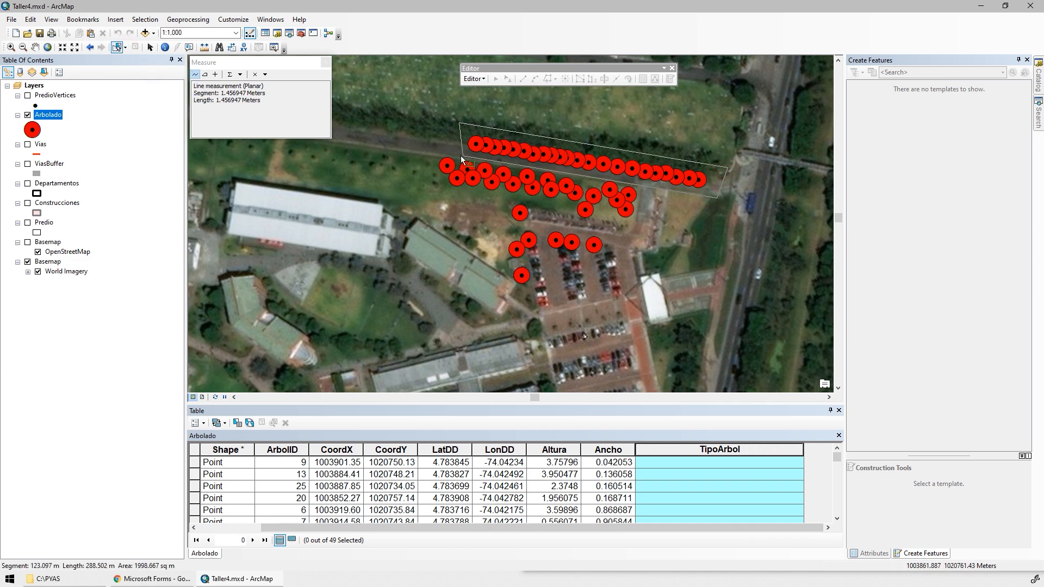
double_click(462, 157)
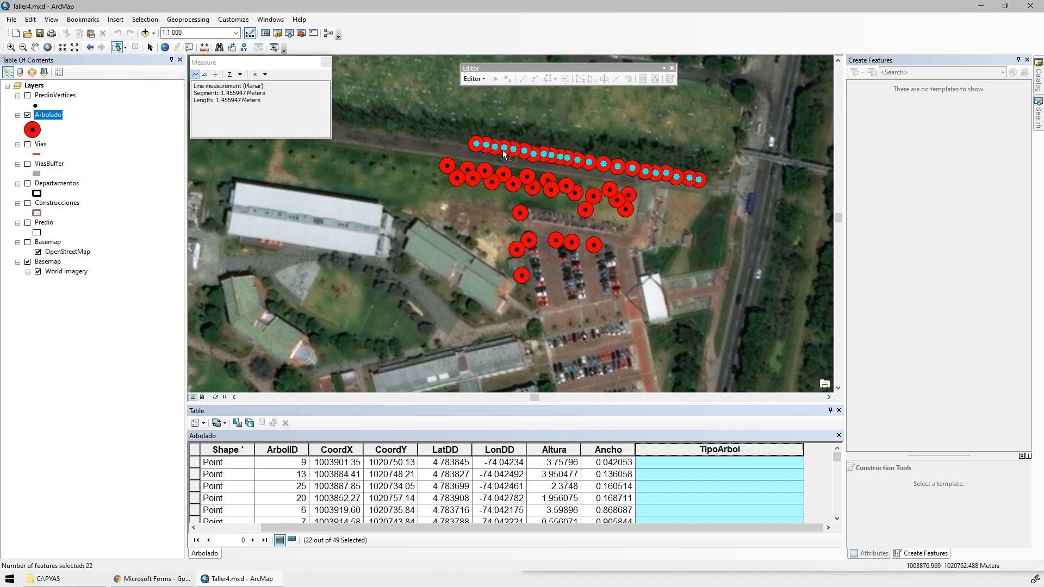
right_click(673, 451)
click(710, 379)
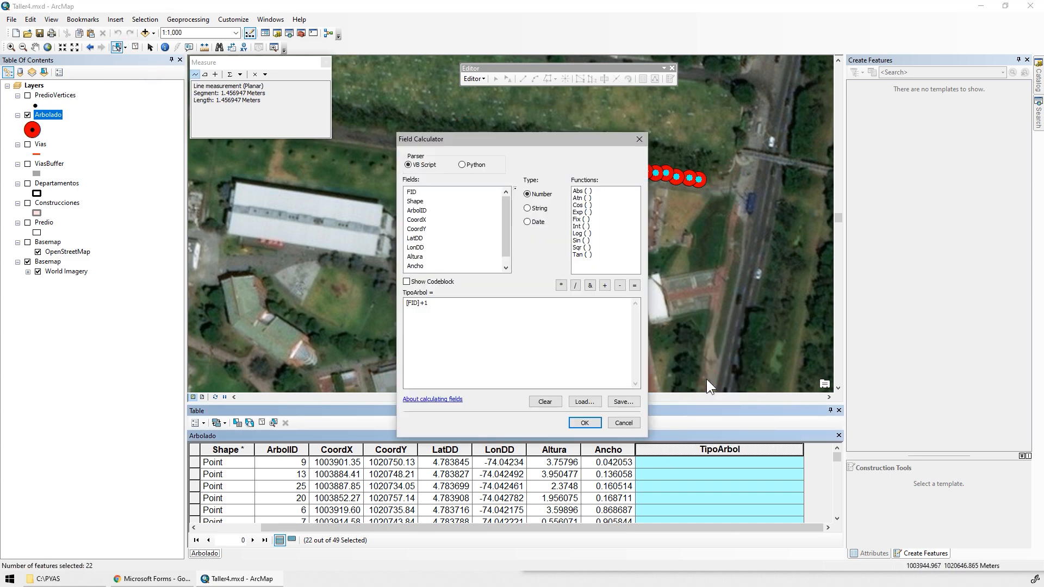
text("")
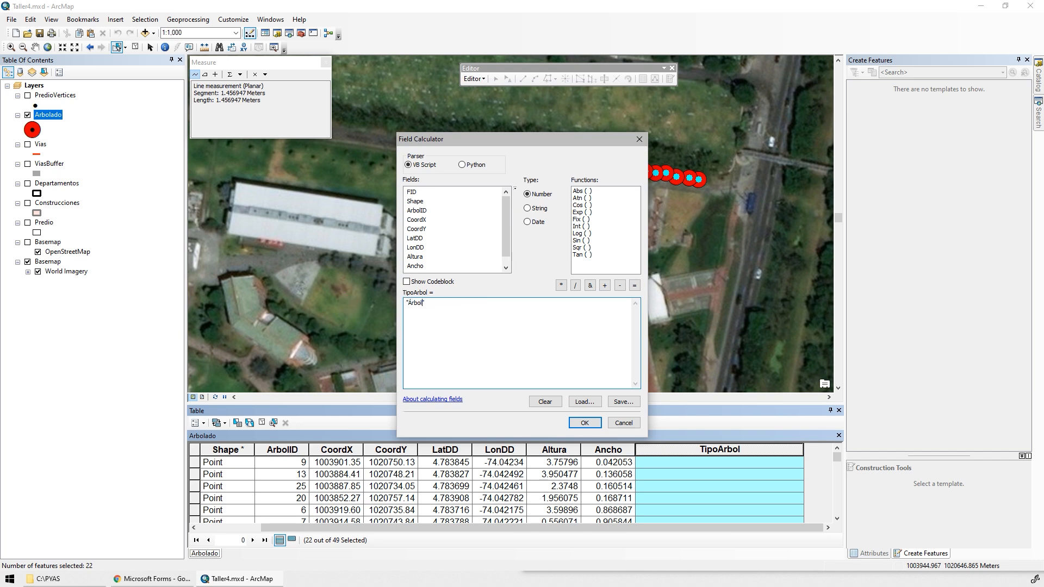
click(579, 421)
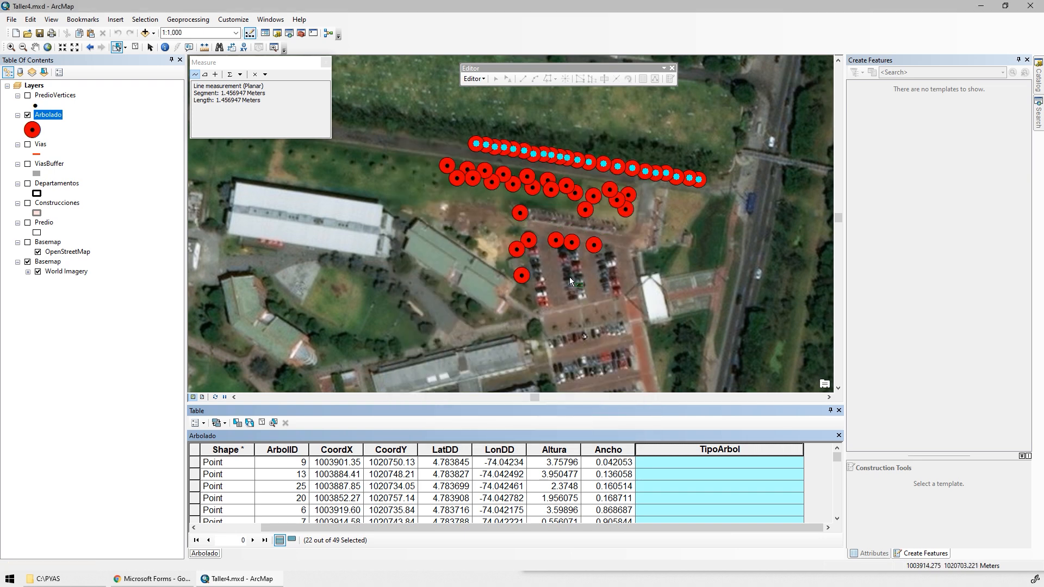
Clear the selection, lasso the tree cluster at the eastern end of the second row and calculate its TipoArbol as "Arbusto".
click(560, 172)
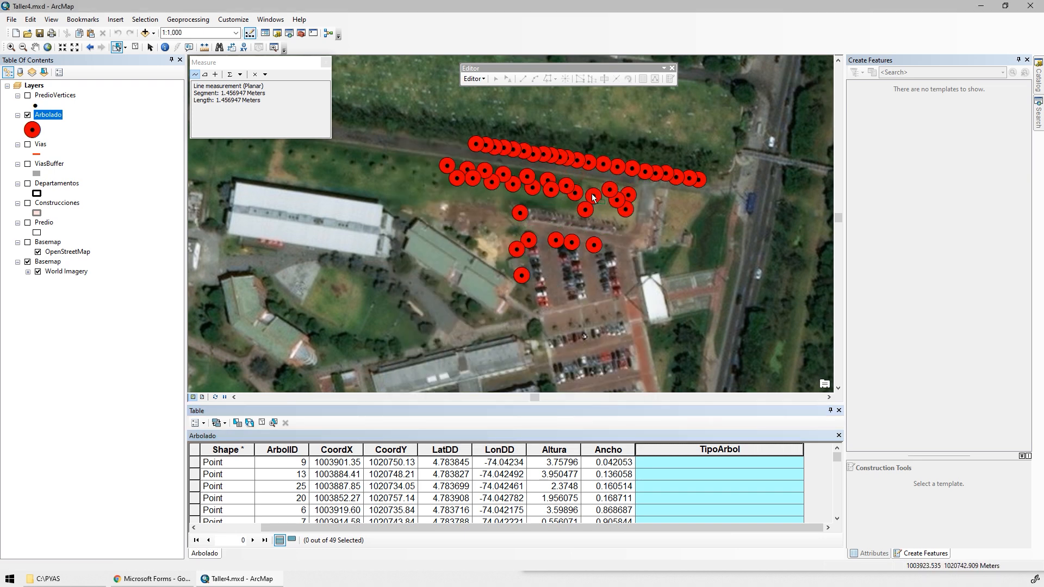
click(125, 47)
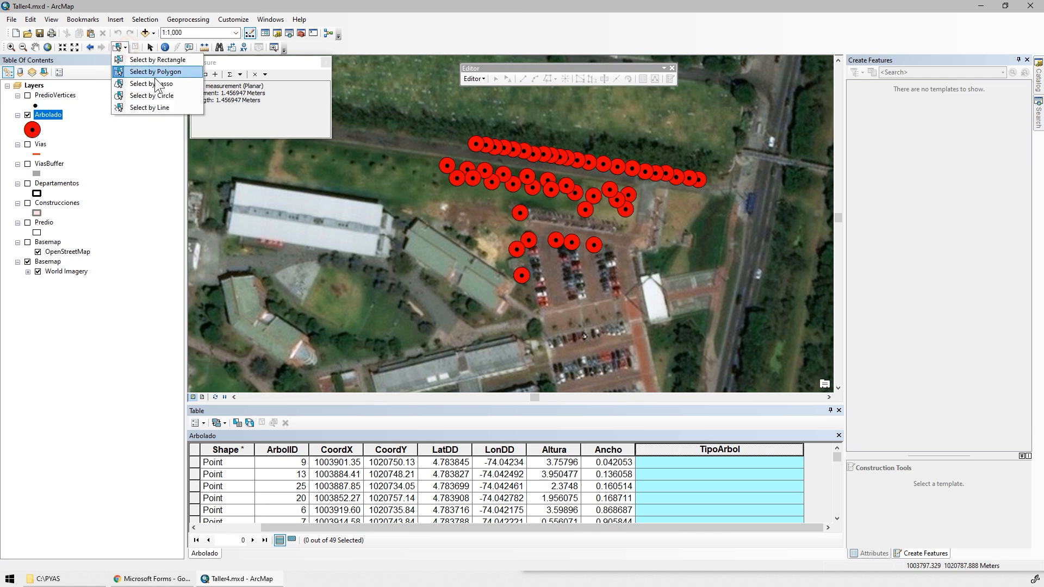
click(166, 83)
scroll(508, 167, up, 1)
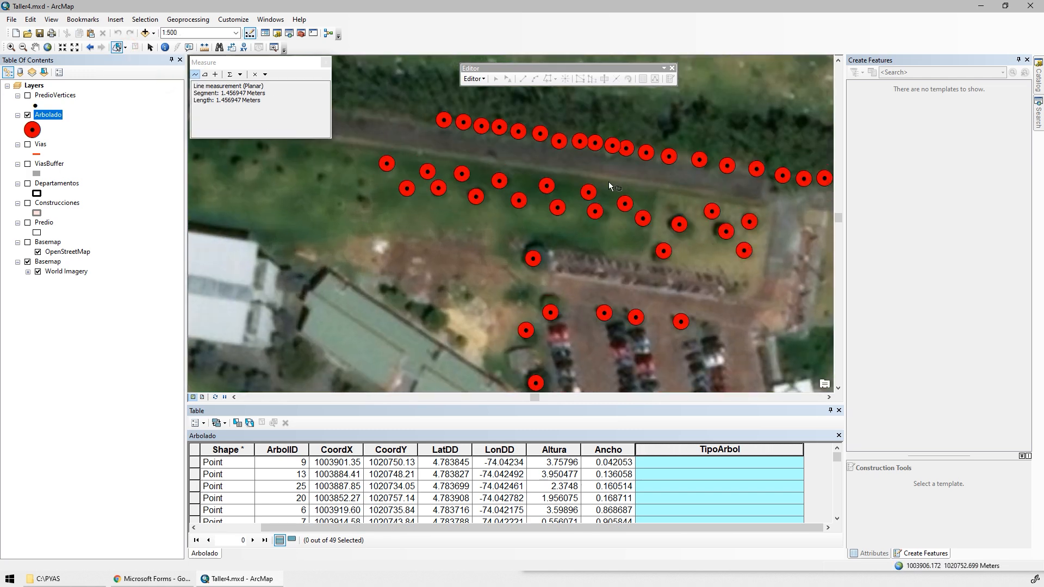
mouse_move(610, 176)
mouse_down()
mouse_move(780, 224)
mouse_move(723, 249)
mouse_move(633, 253)
mouse_move(624, 243)
mouse_up()
right_click(678, 449)
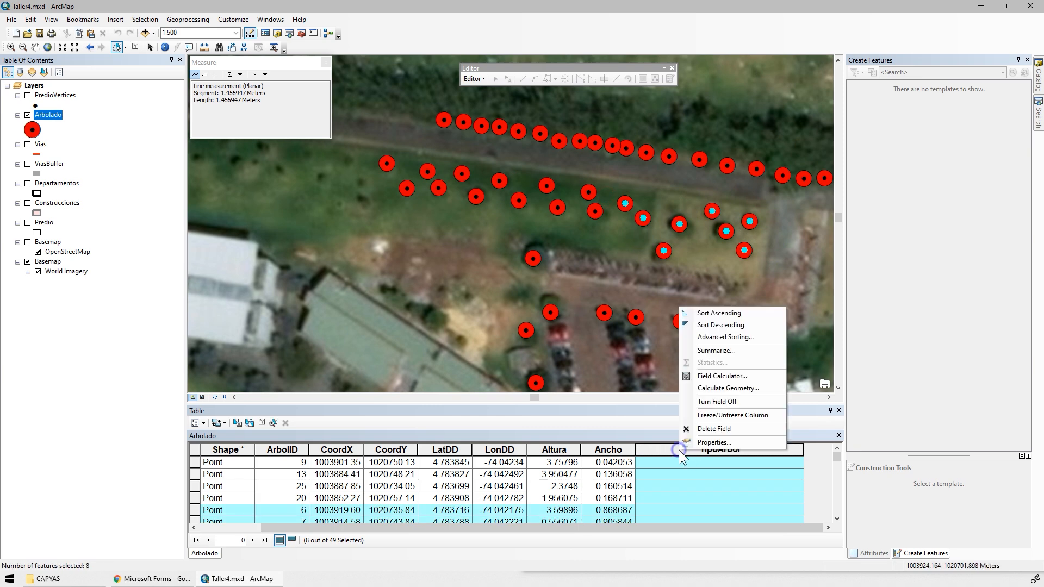
click(698, 373)
click(534, 321)
key(Left)
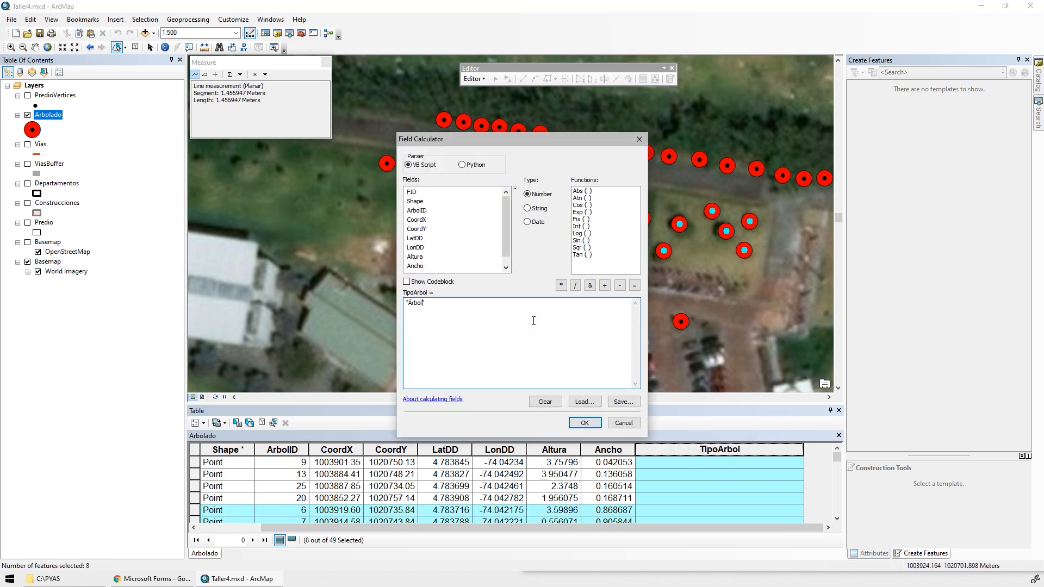
key(BackSpace)
key(BackSpace)
key(BackSpace)
key(BackSpace)
key(BackSpace)
text(Arbu)
click(580, 424)
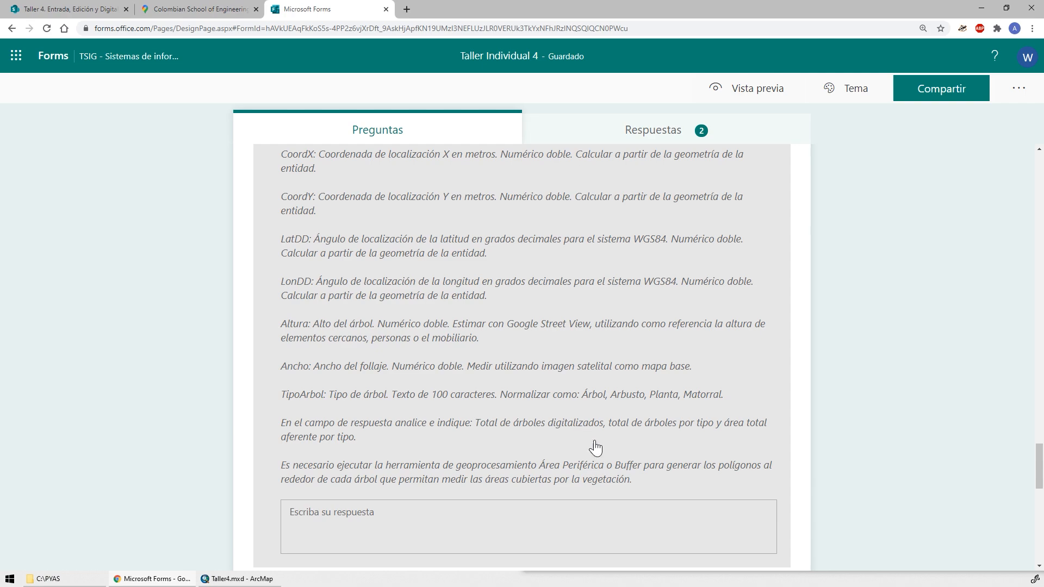
Lasso the rest of the second row plus the lone tree below it and calculate their TipoArbol as "Matorral".
key(alt+Tab)
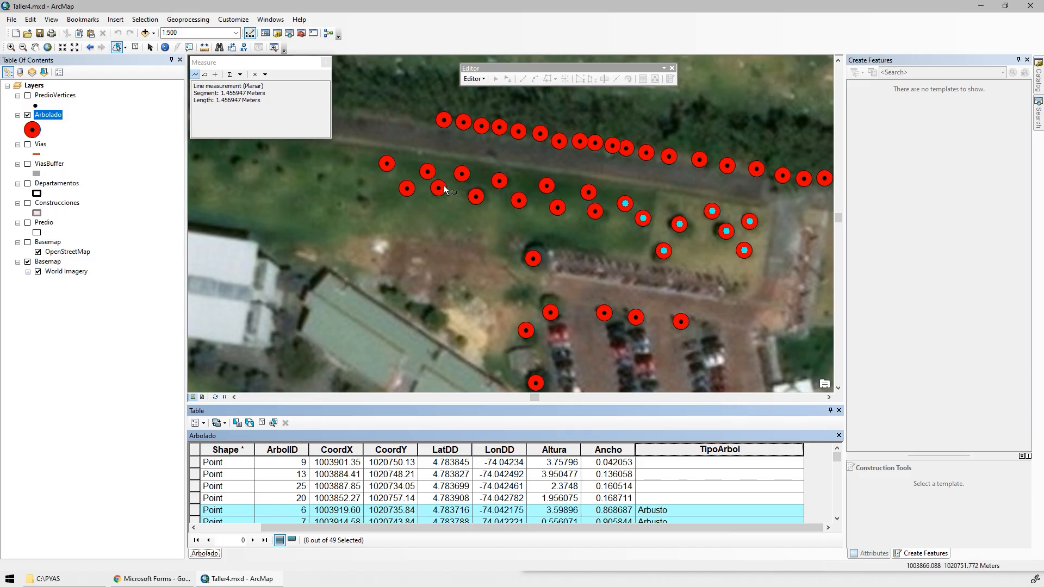
mouse_move(374, 147)
mouse_down()
mouse_move(573, 171)
mouse_move(611, 226)
mouse_move(492, 275)
mouse_move(392, 217)
mouse_move(380, 180)
mouse_up()
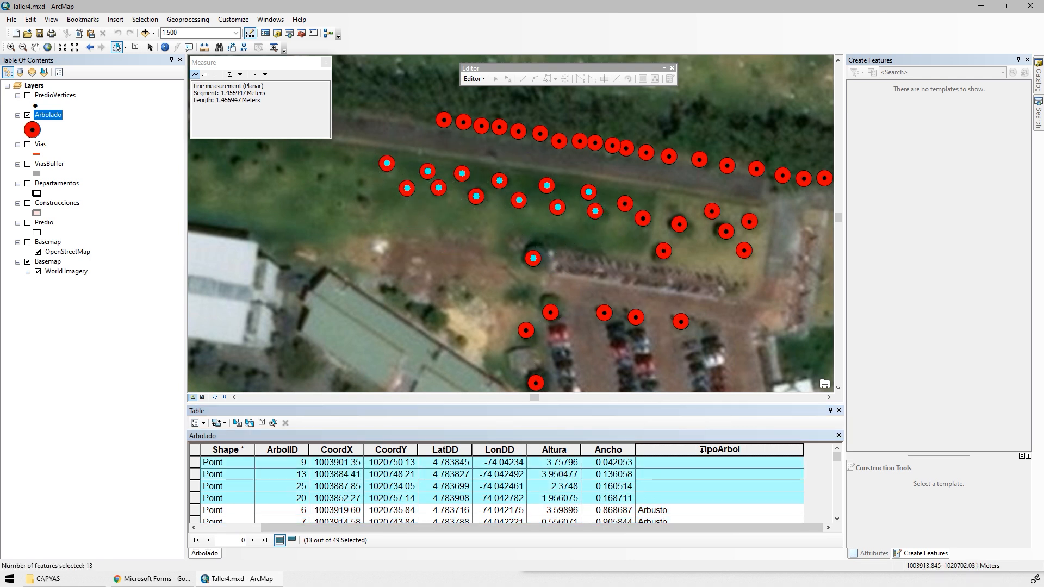
right_click(679, 450)
click(721, 377)
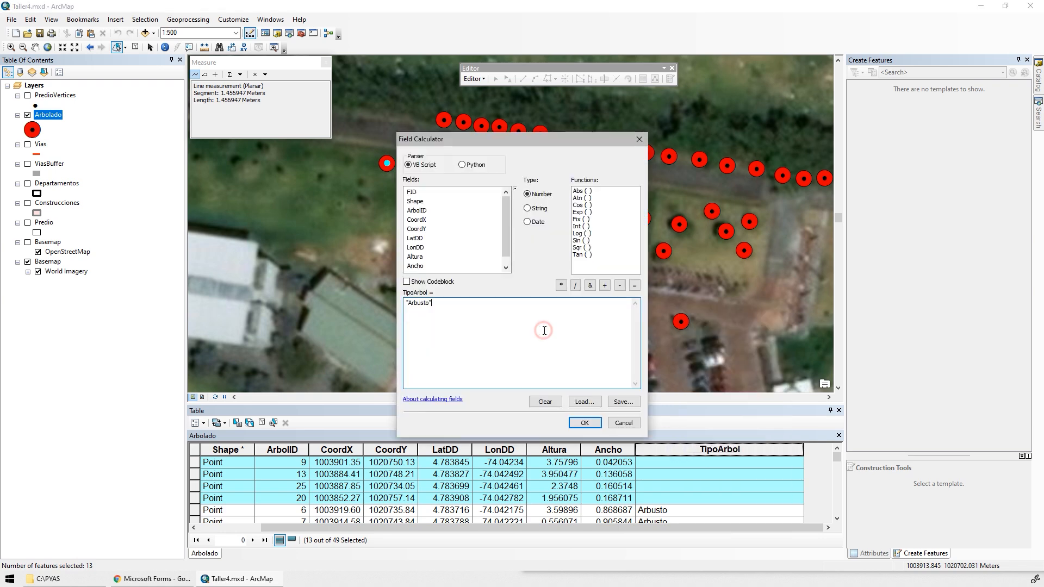
click(584, 422)
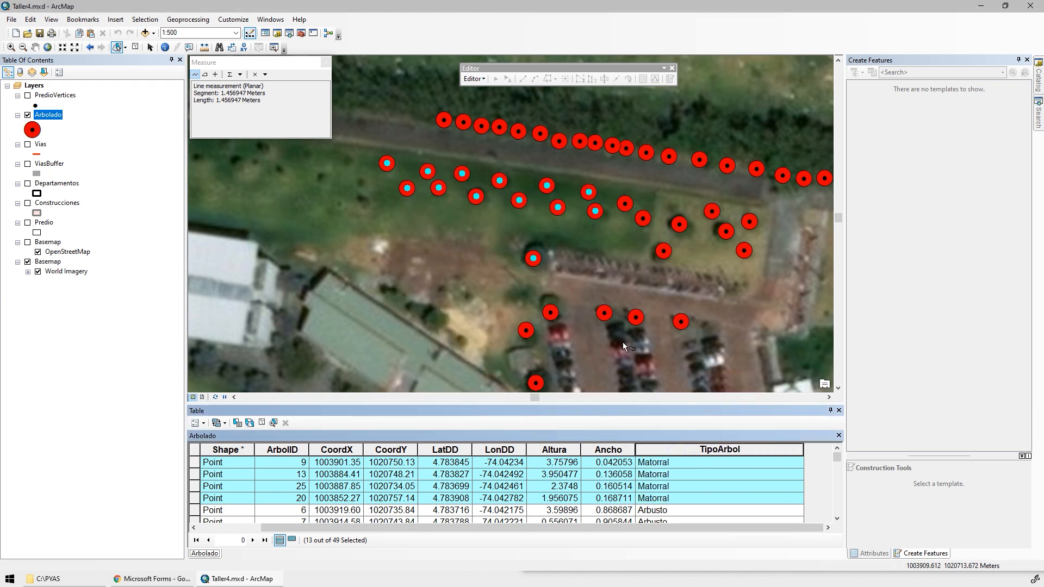
Lasso the remaining trees around the car park and calculate their TipoArbol as "Árbol".
mouse_move(622, 341)
mouse_down()
mouse_move(599, 311)
mouse_move(471, 224)
mouse_move(521, 217)
mouse_move(634, 251)
mouse_move(519, 282)
mouse_move(433, 242)
mouse_move(642, 228)
mouse_move(520, 256)
mouse_move(441, 296)
mouse_move(434, 239)
mouse_up()
key(alt+Tab)
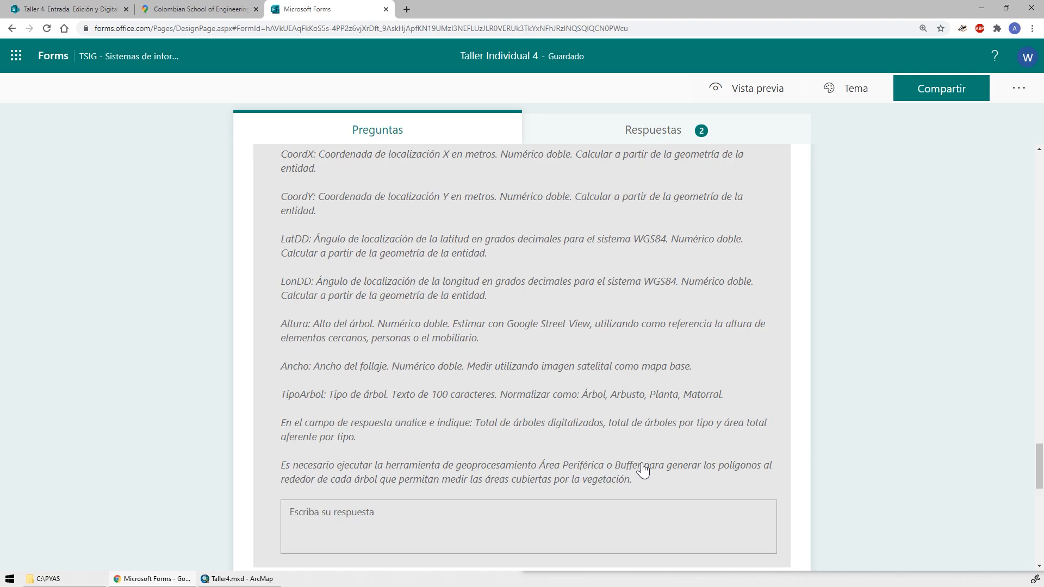
key(alt+Tab)
right_click(674, 446)
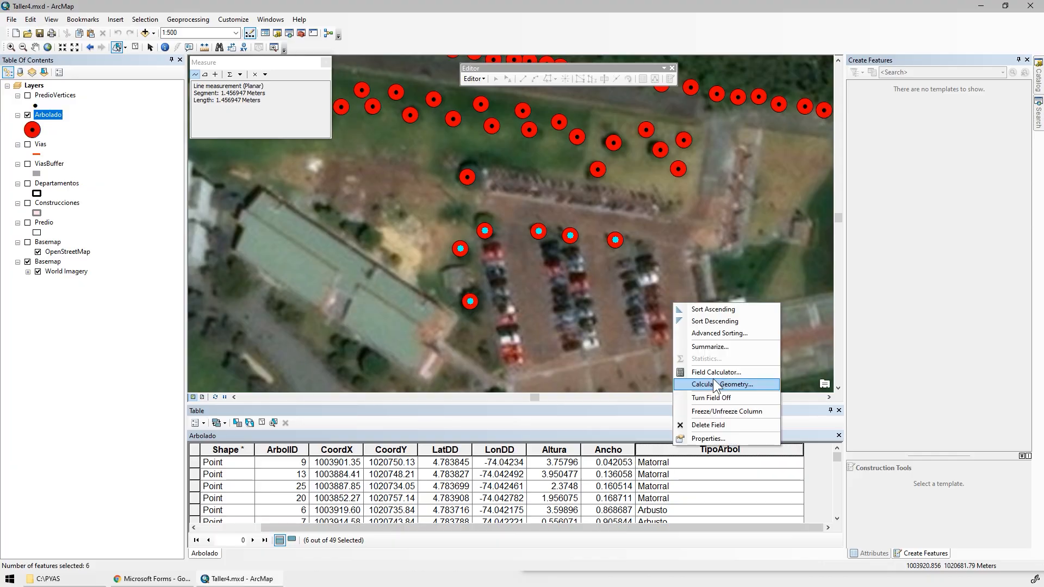
click(711, 373)
click(509, 314)
key(Left)
key(BackSpace)
key(BackSpace)
key(BackSpace)
key(BackSpace)
key(BackSpace)
key(BackSpace)
key(BackSpace)
key(BackSpace)
text(Árb)
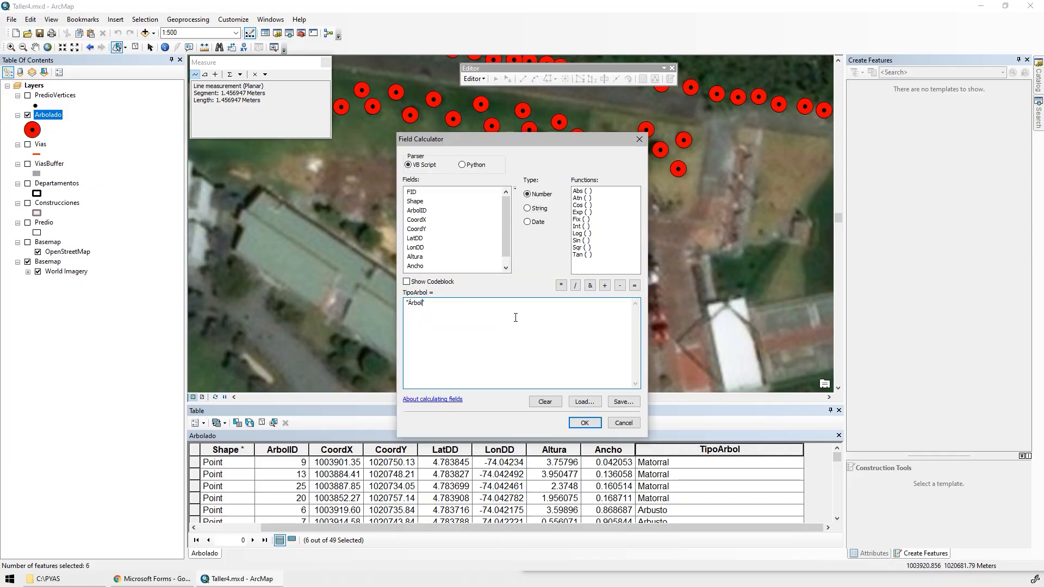
click(584, 423)
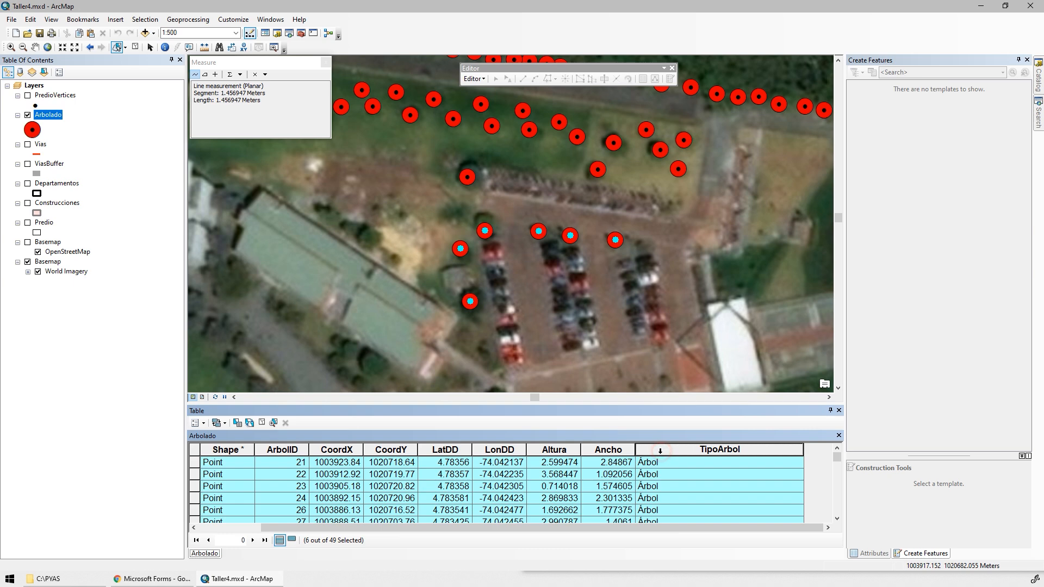
Sort the Arbolado table by TipoArbol in descending order and enlarge it to review the types assigned to all records.
double_click(660, 451)
double_click(660, 450)
double_click(660, 450)
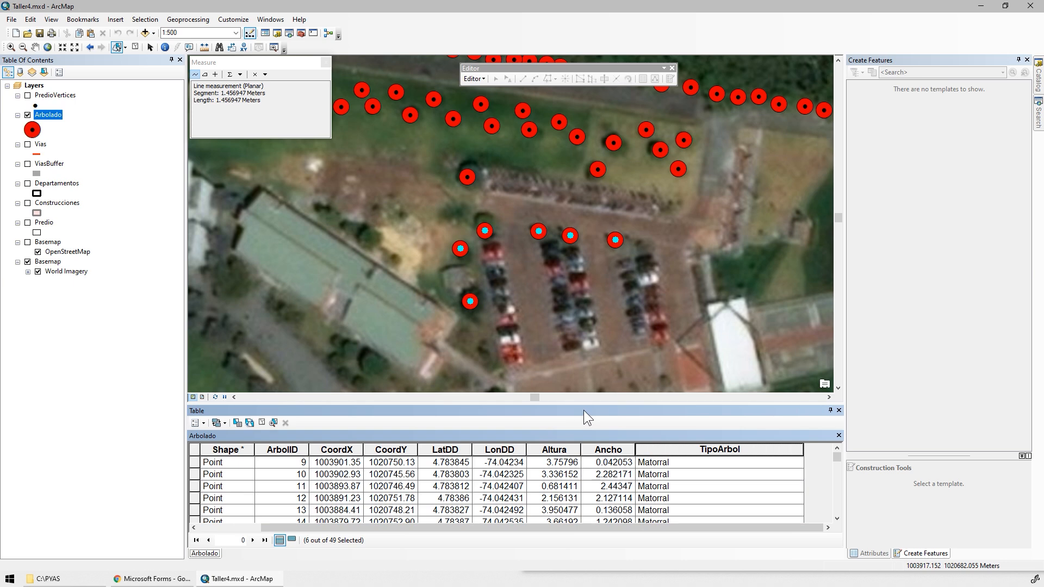
drag(584, 406, 570, 216)
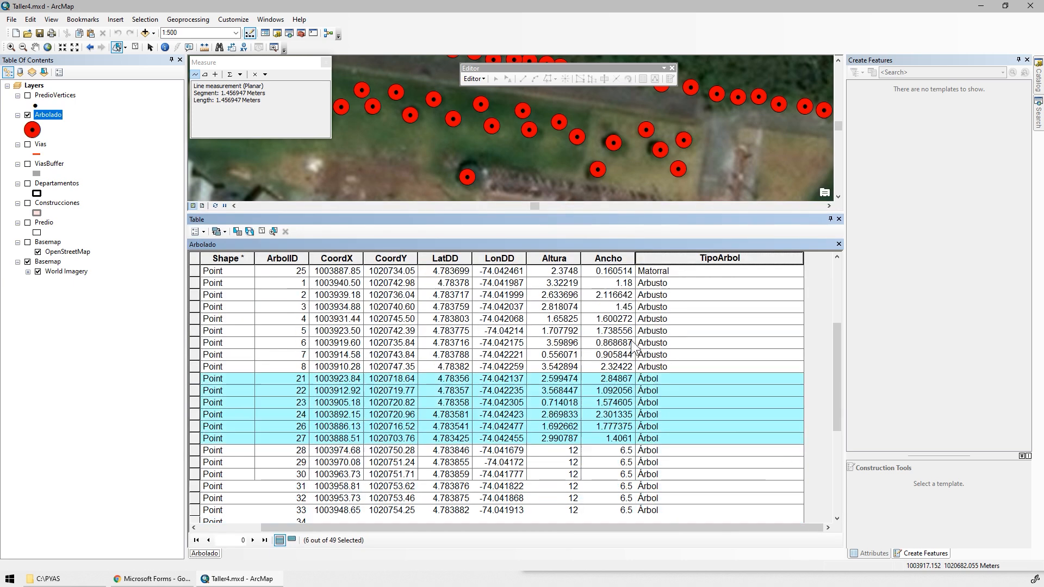
scroll(633, 347, down, 5)
scroll(633, 346, up, 7)
scroll(408, 325, down, 7)
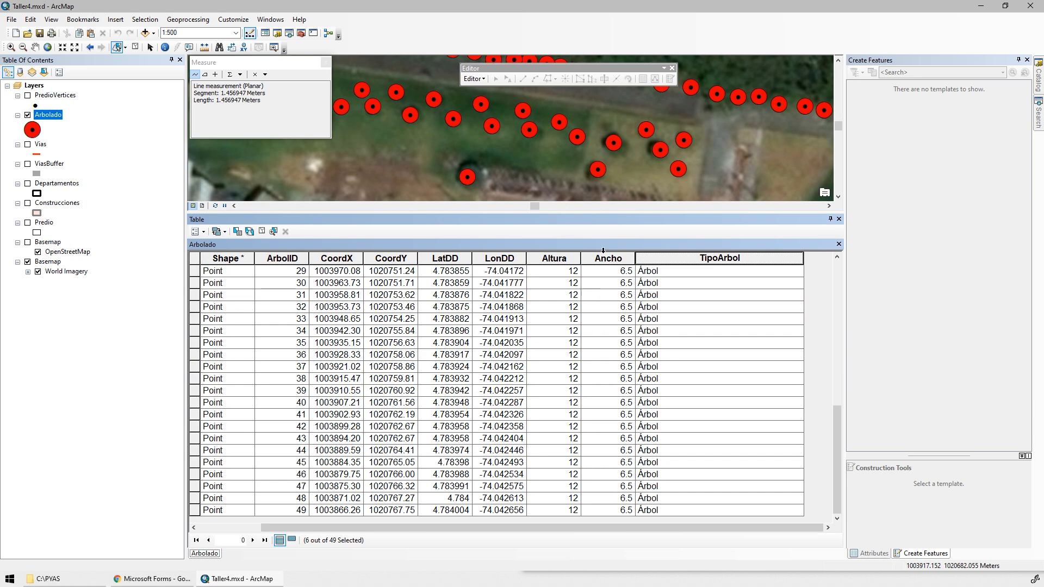
Close the Arbolado attribute table and clear the selected features.
drag(595, 211, 595, 298)
click(839, 305)
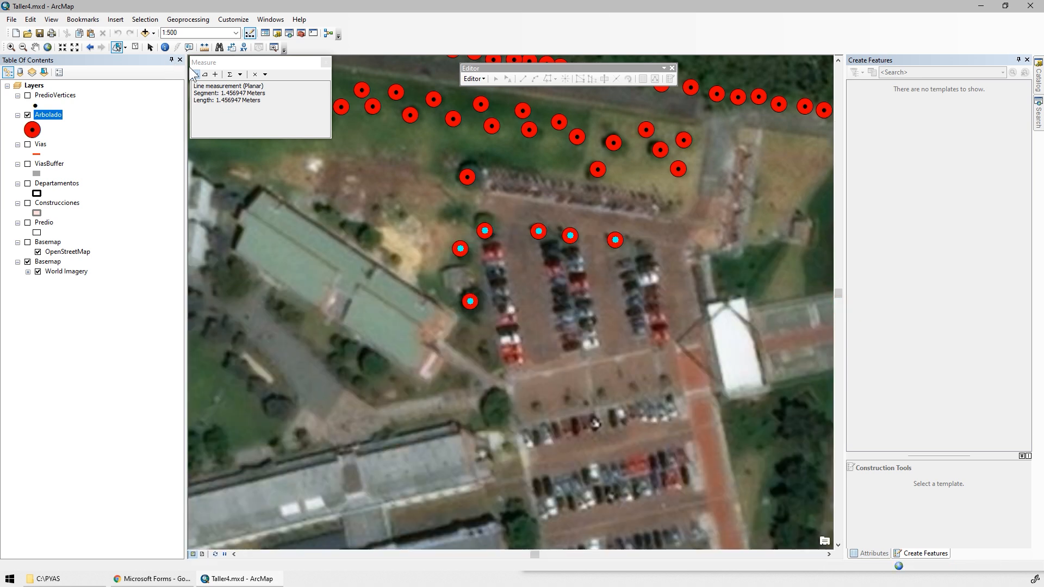
click(134, 48)
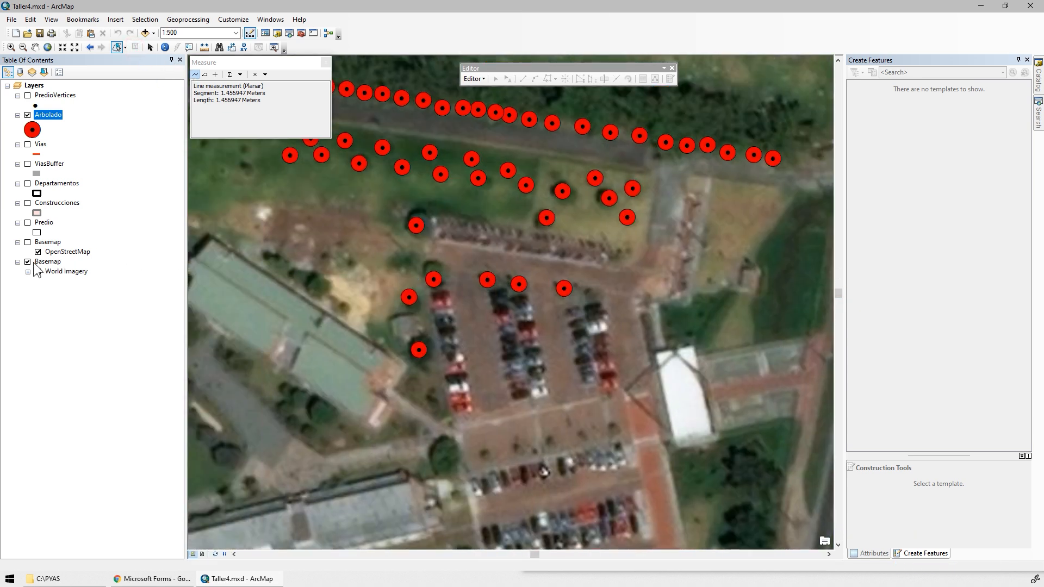
Replace the World Imagery basemap with the OpenStreetMap basemap and turn on the Vias layer.
click(27, 262)
click(28, 242)
scroll(486, 275, up, 2)
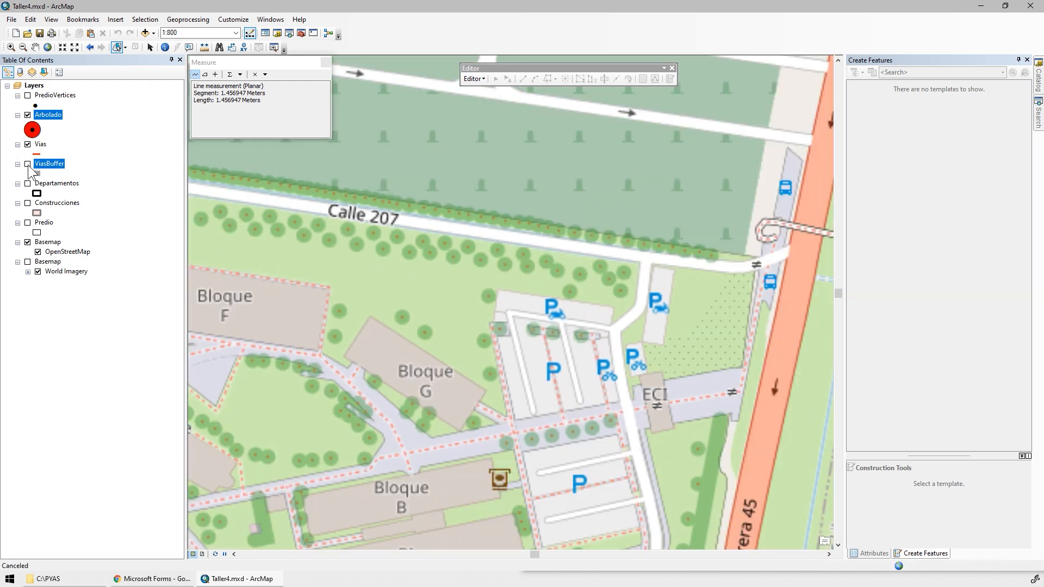
Turn on the ViasBuffer, PredioVertices, Predio and Construcciones layers.
click(27, 164)
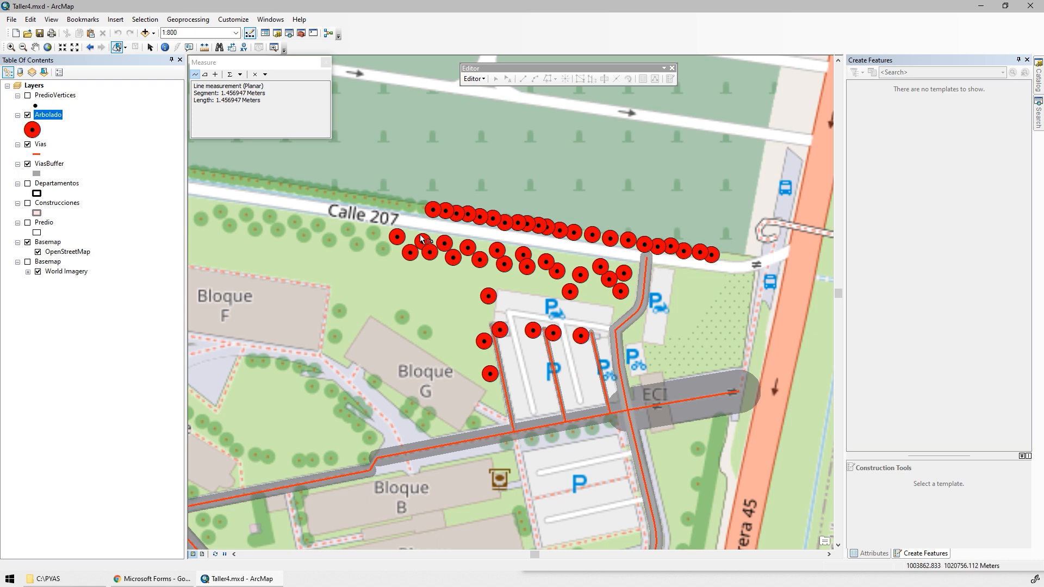
click(27, 96)
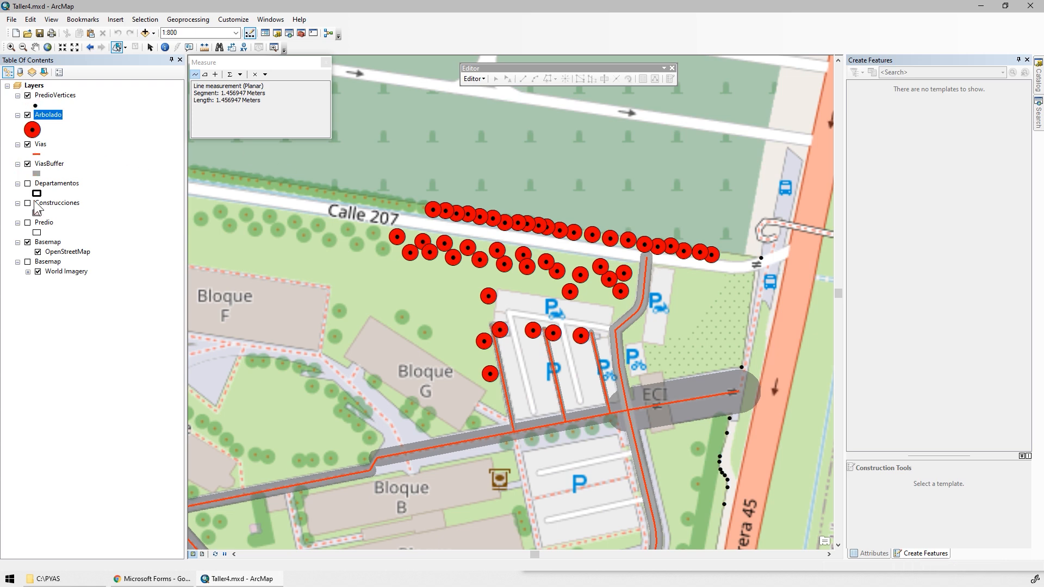
click(28, 223)
click(28, 204)
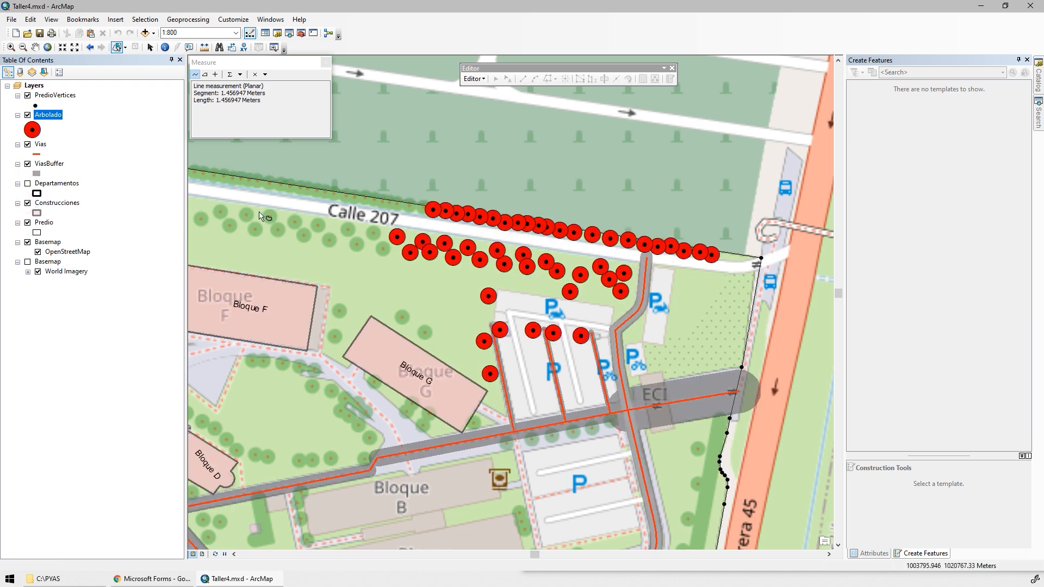
Change the fill colour of the Construcciones layer symbol to gray.
click(37, 212)
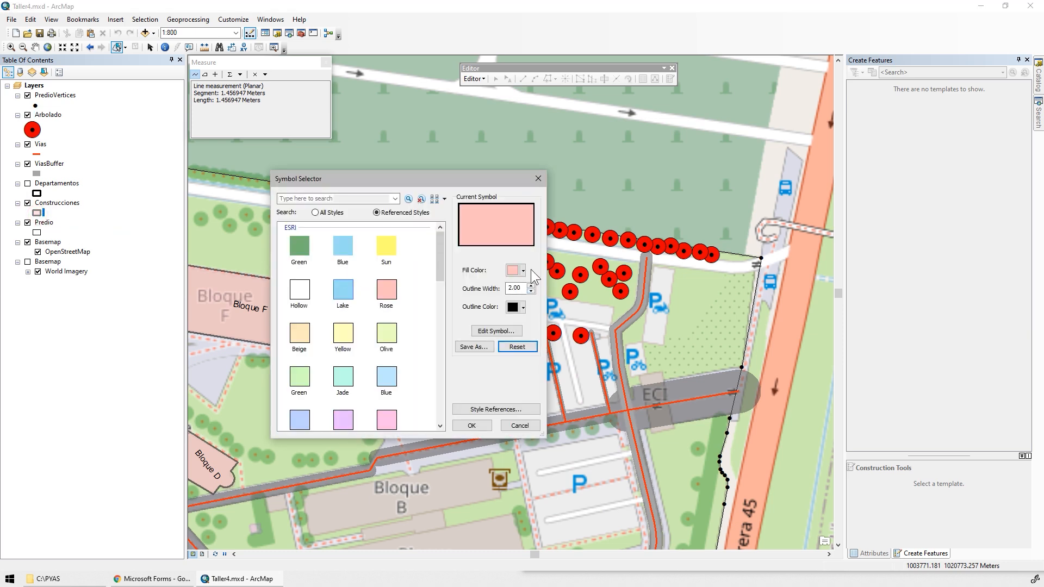
click(522, 270)
click(511, 356)
click(472, 425)
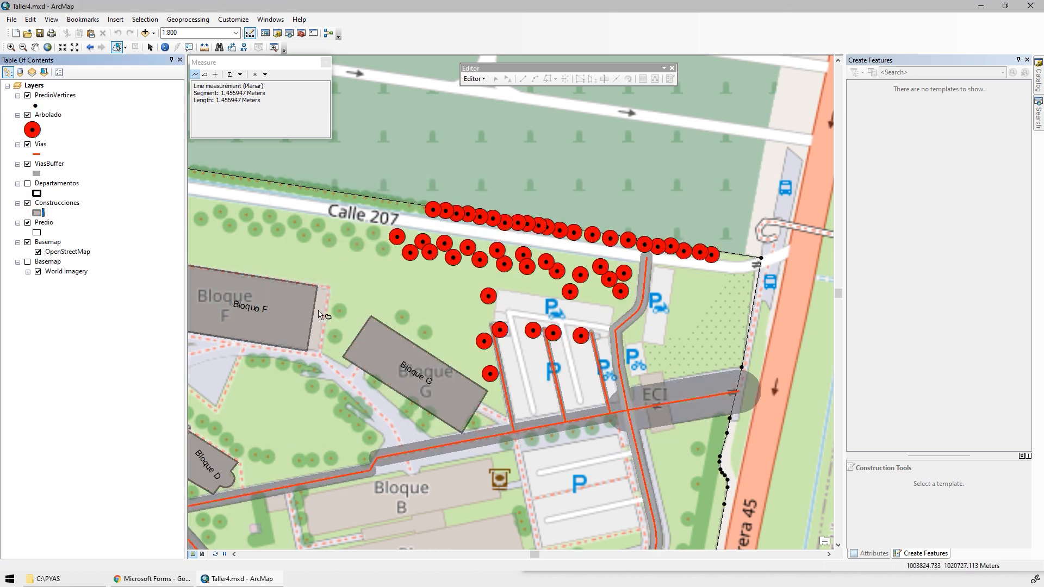
Start the Buffer geoprocessing tool with Arbolado as the input features.
drag(452, 342, 494, 239)
drag(433, 111, 466, 219)
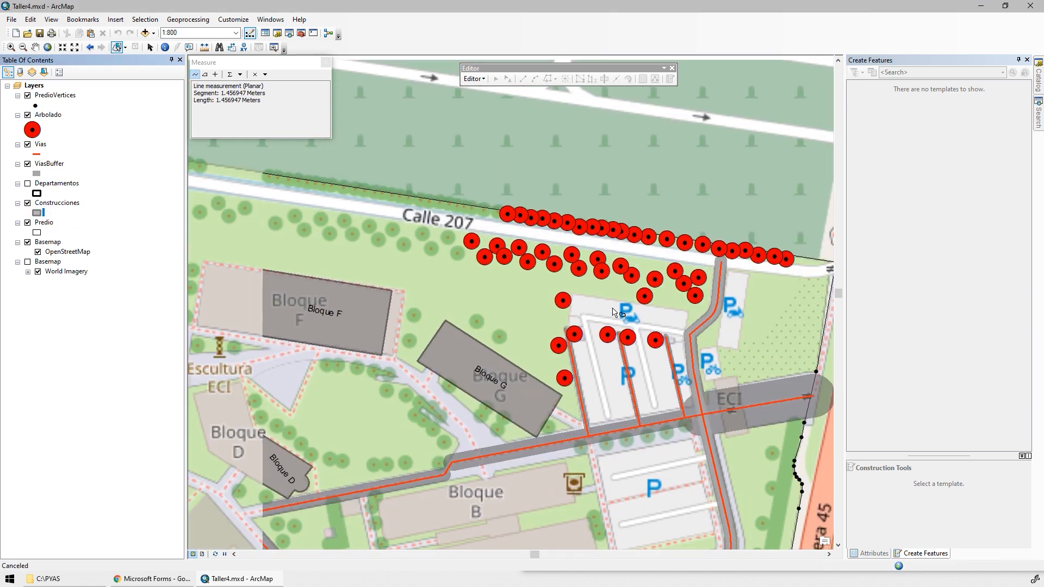
drag(371, 148, 463, 169)
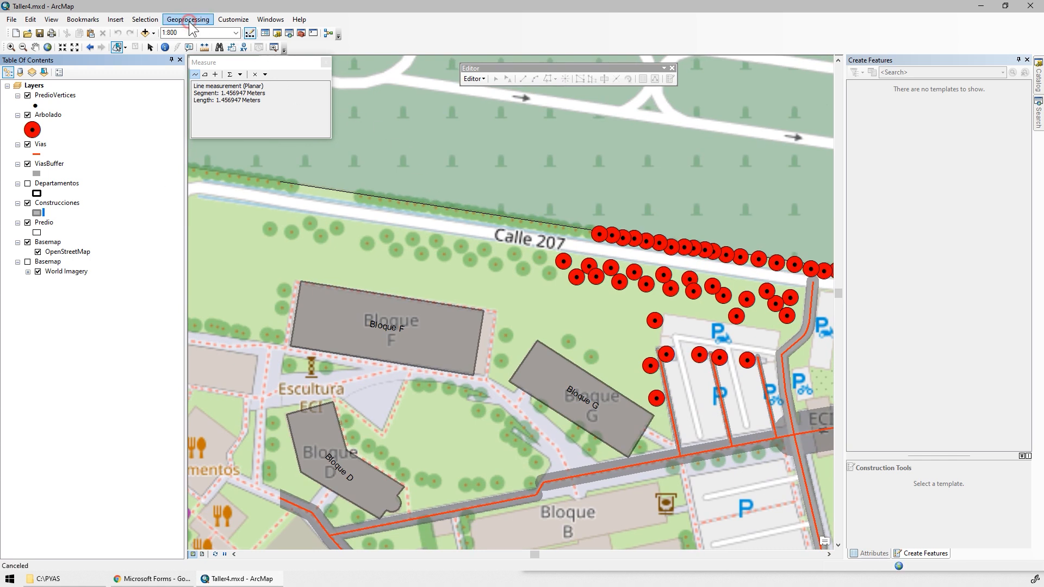
click(188, 19)
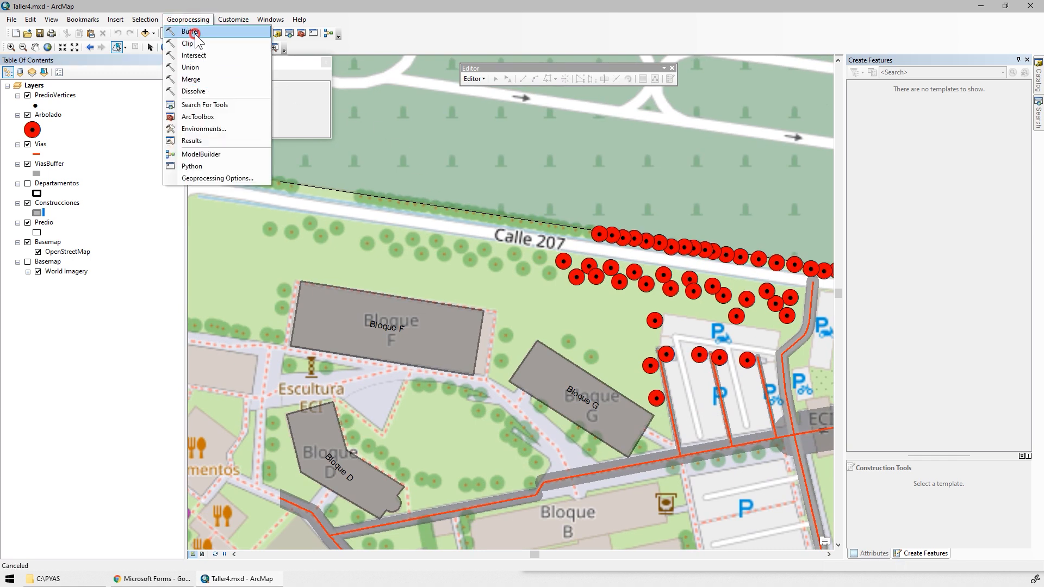
click(197, 28)
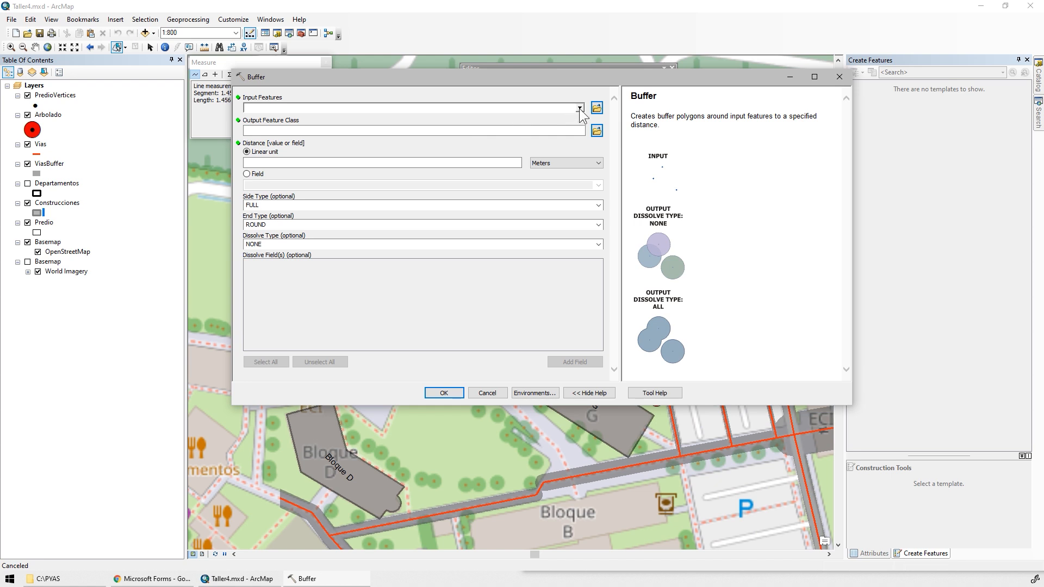
click(579, 109)
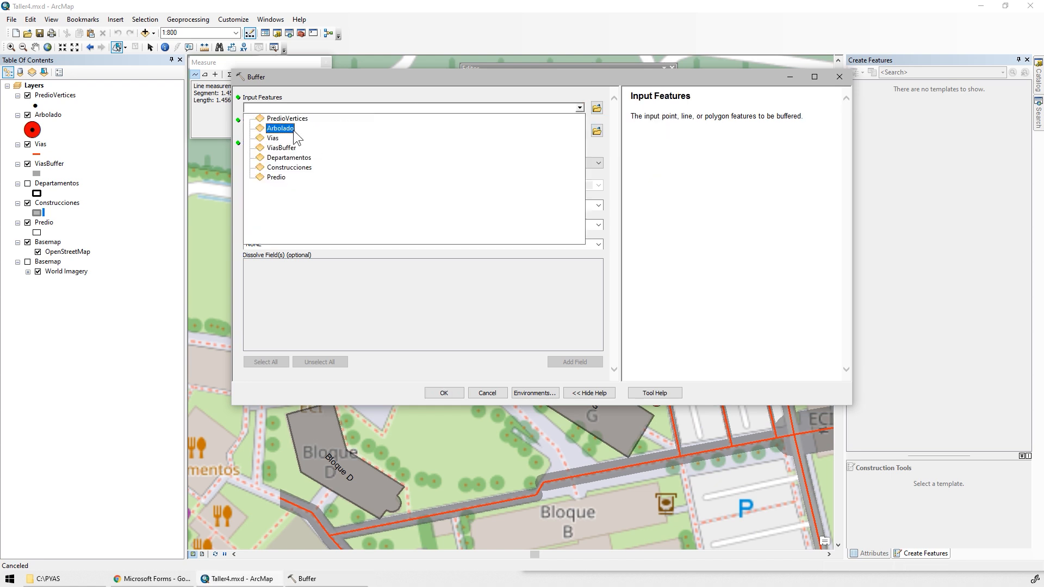
click(281, 131)
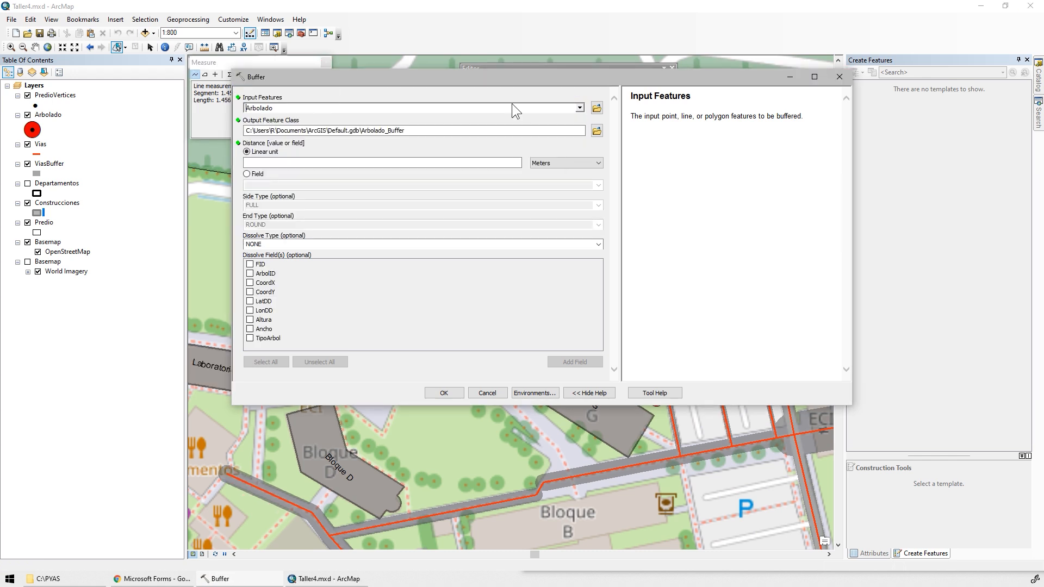
Set the buffer output to a new feature class named ArboladoBuffer.shp in the SHP folder.
click(596, 131)
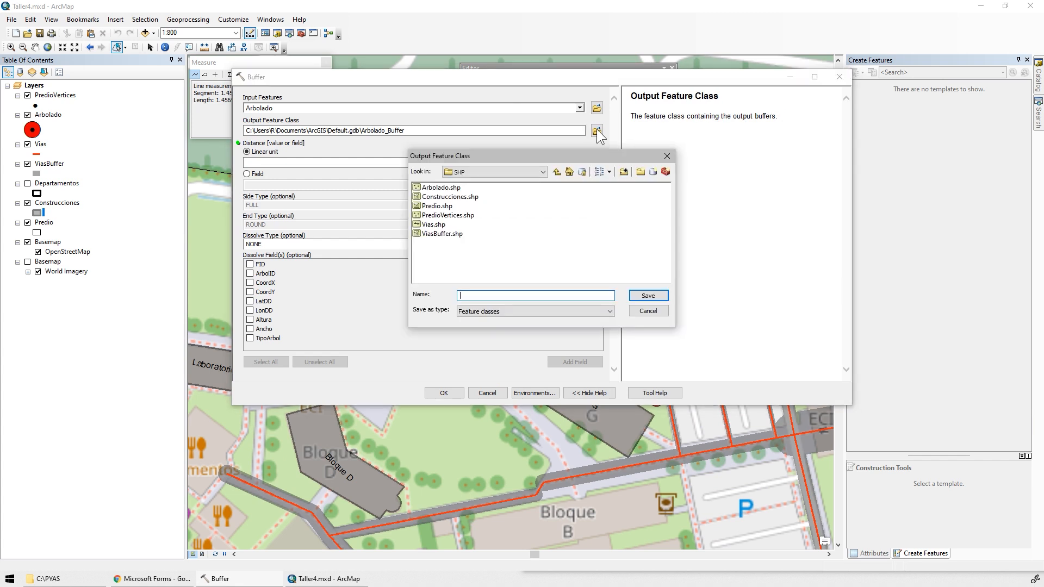
click(441, 187)
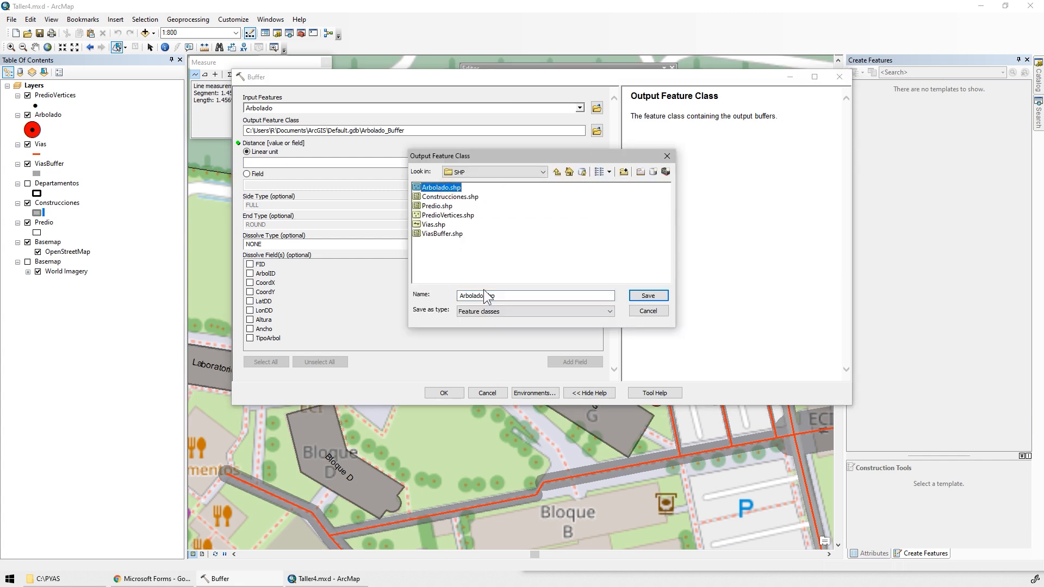
click(480, 296)
text(Bu)
text(ffer)
click(639, 297)
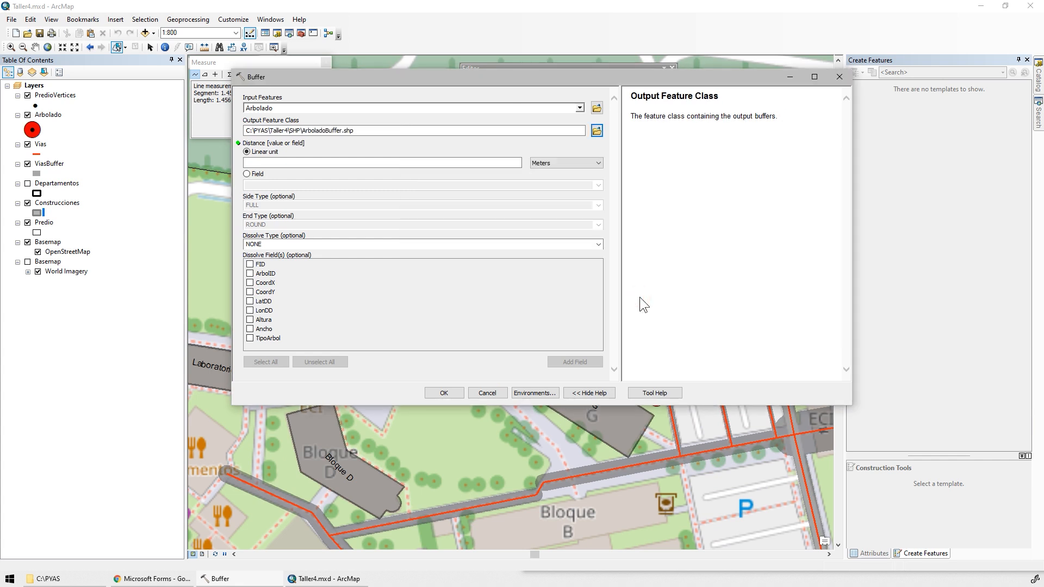
Take the buffer distance from the Ancho field, set the dissolve type to LIST by TipoArbol, and run the tool.
click(247, 174)
click(597, 186)
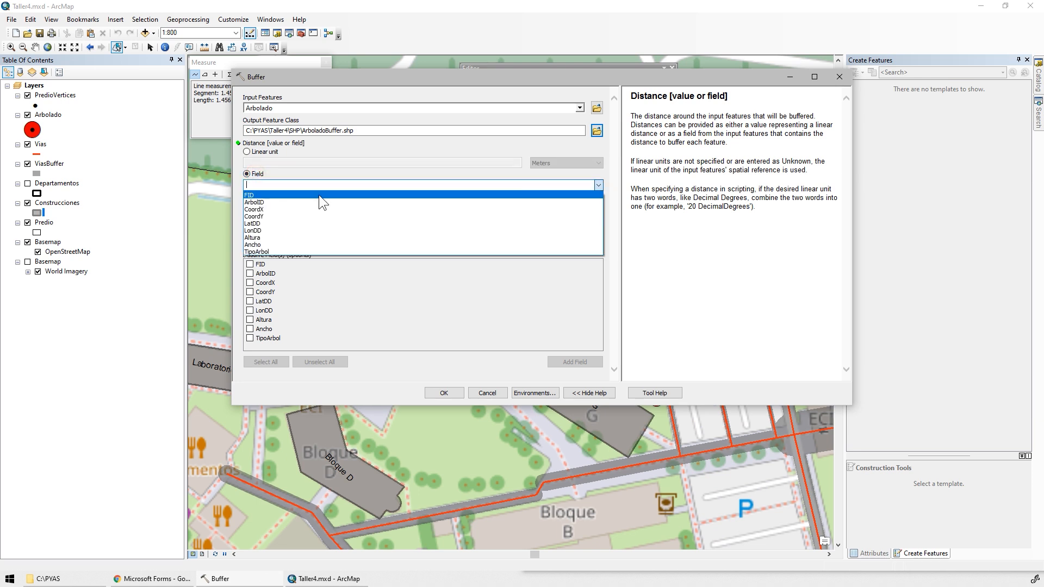
click(281, 244)
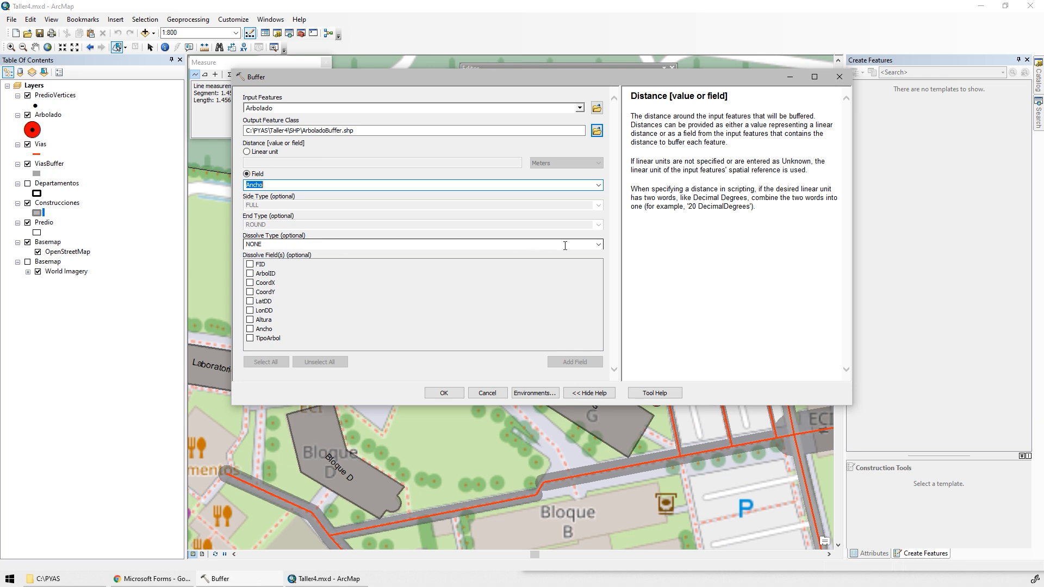
click(598, 244)
click(269, 272)
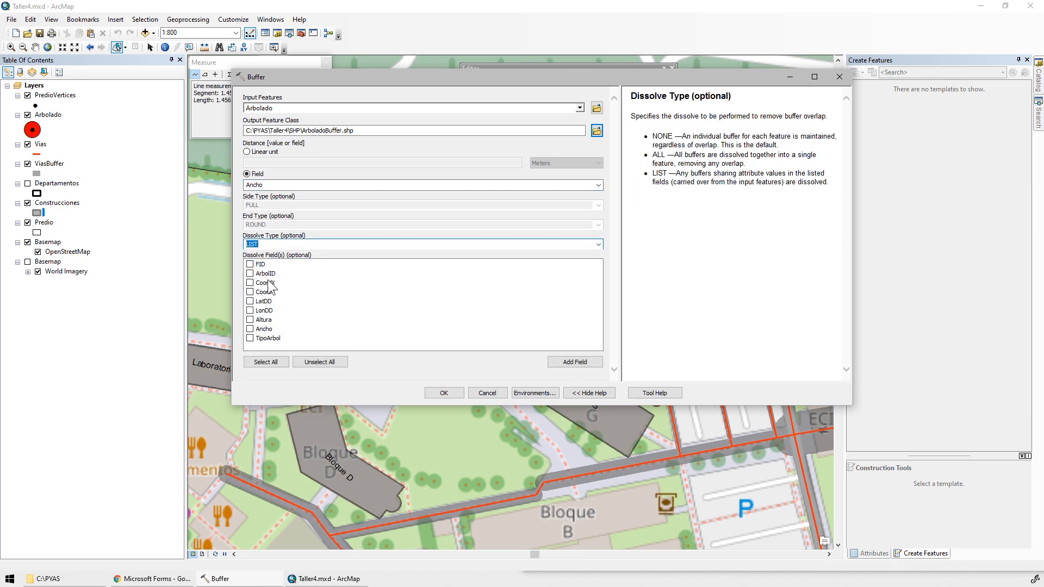
click(250, 338)
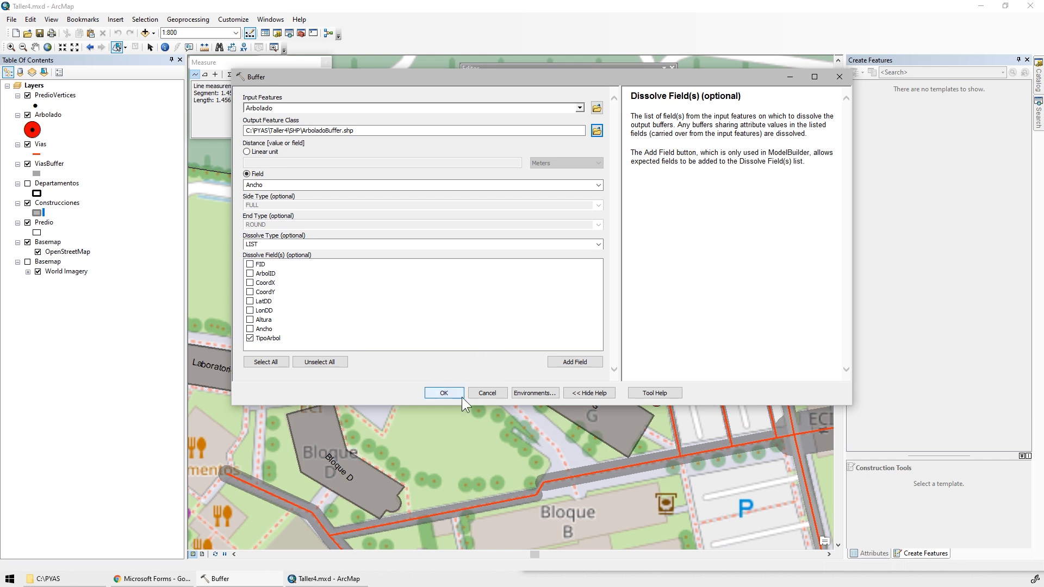
click(445, 393)
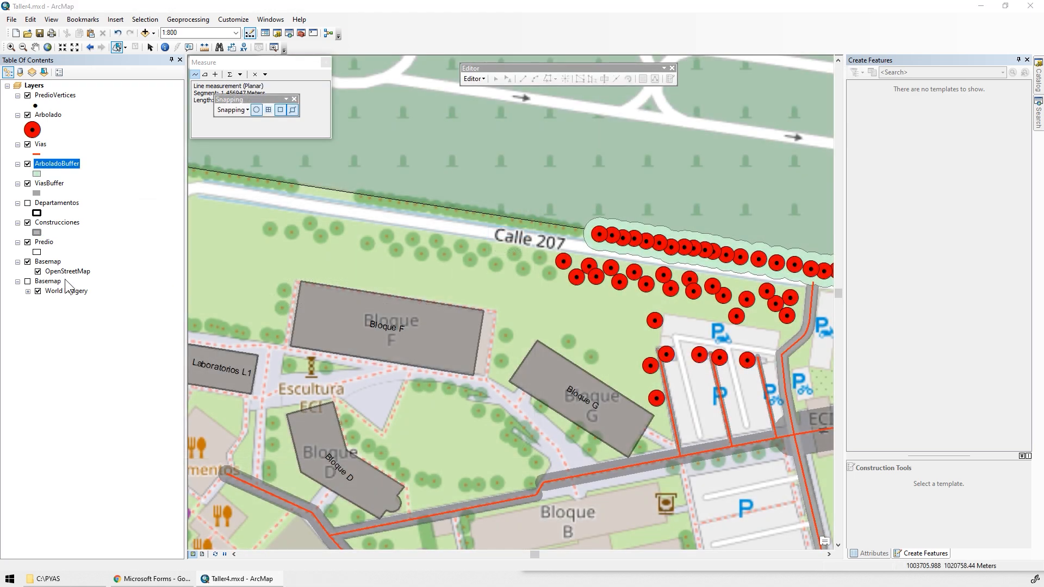
Turn off the OpenStreetMap basemap group and give the ArboladoBuffer layer the predefined ESRI Green symbol.
click(27, 261)
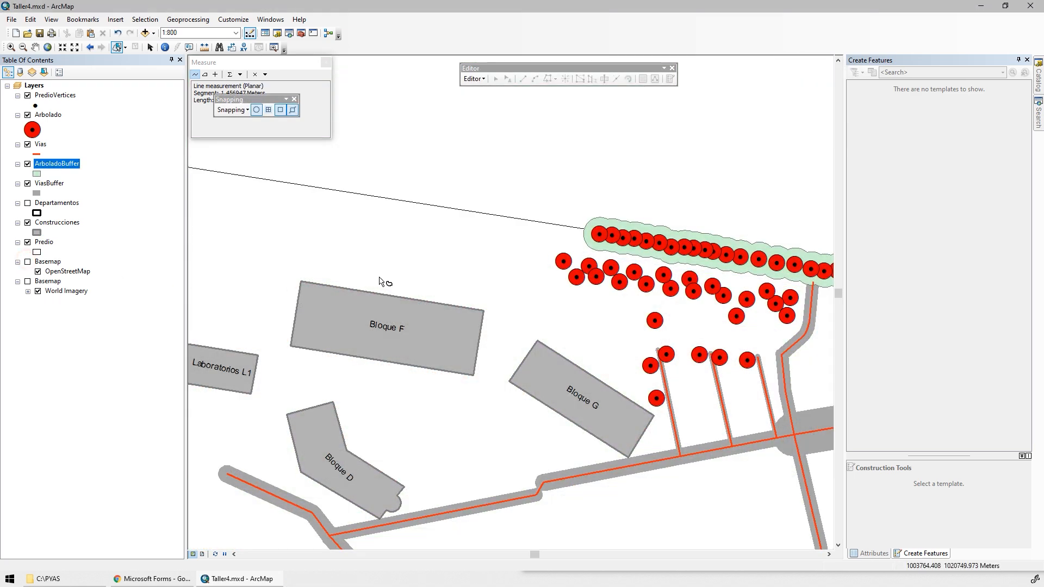
drag(498, 271, 292, 235)
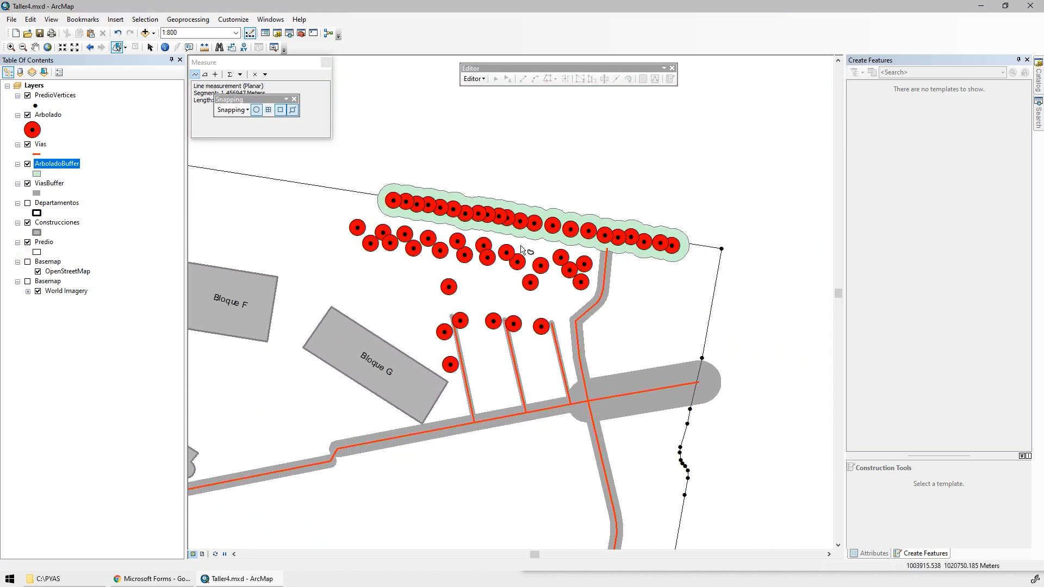
click(36, 173)
double_click(300, 245)
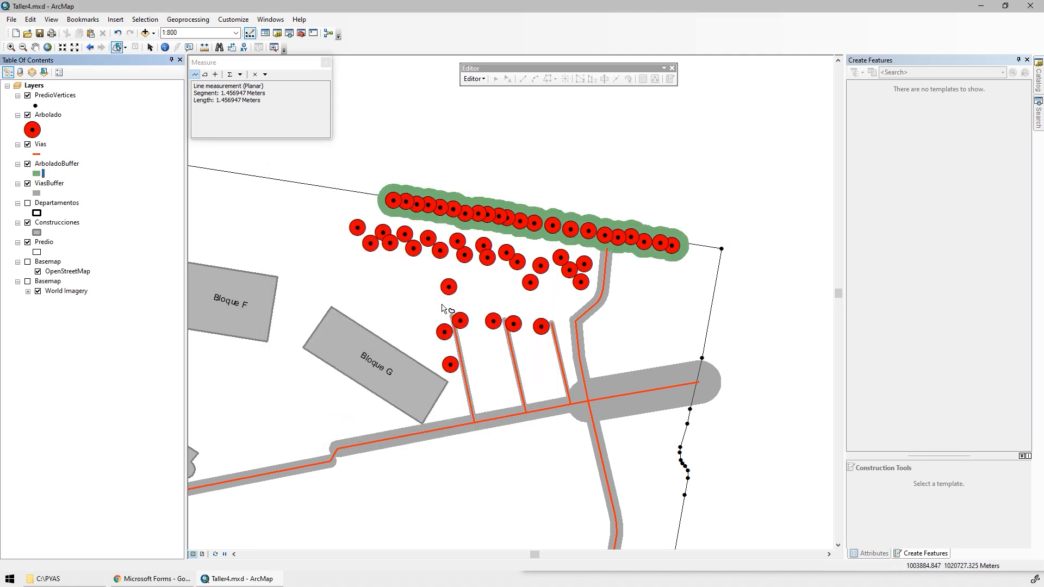
Switch to the Microsoft Forms questionnaire in the browser and read question 9 on the property's vegetation occupancy index.
key(alt+Tab)
scroll(482, 415, down, 10)
scroll(482, 414, up, 2)
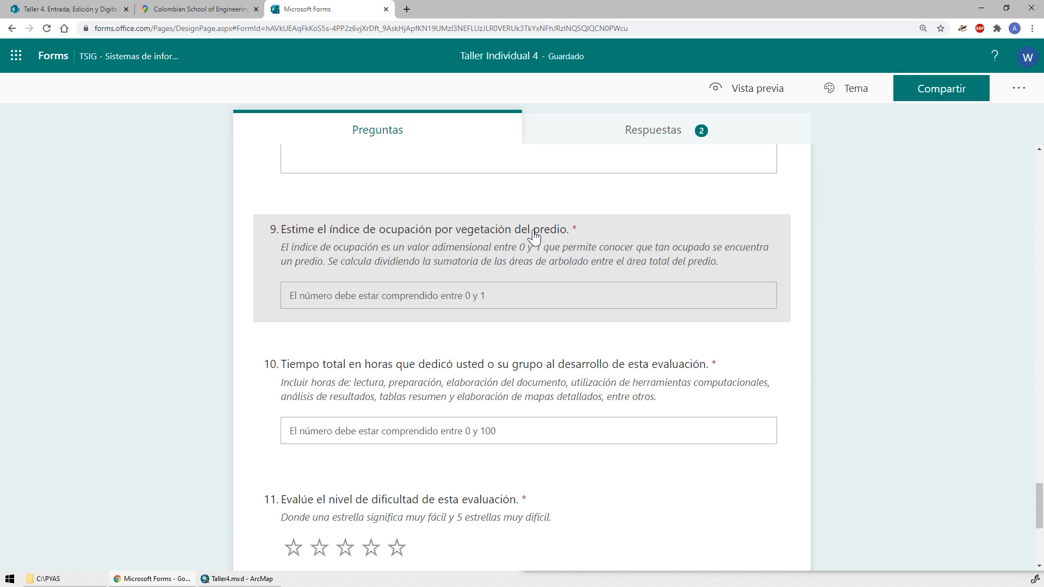
Switch back to ArcMap and set the Arbolado point symbol size to 10.
key(alt+Tab)
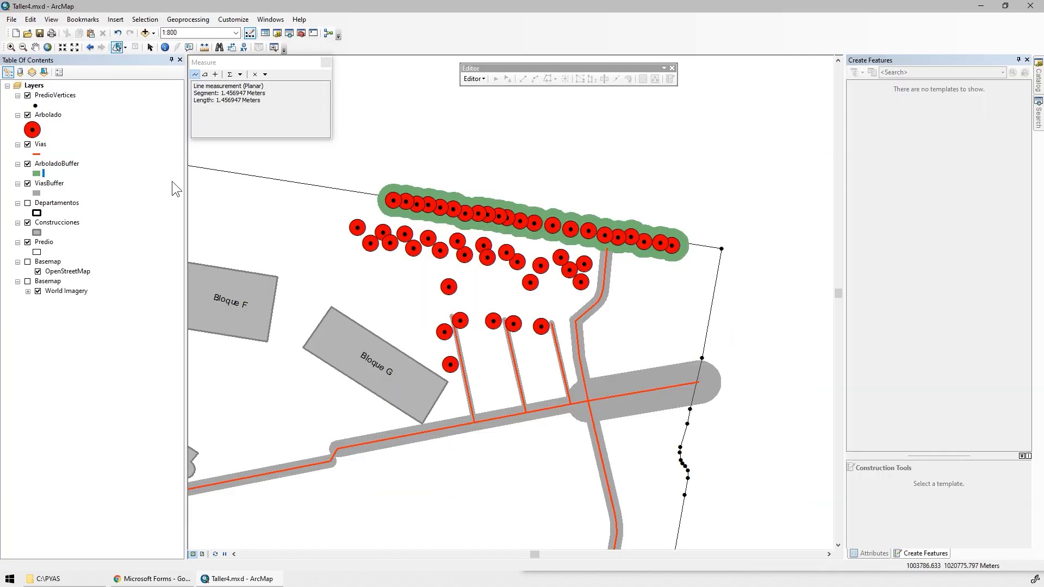
click(32, 129)
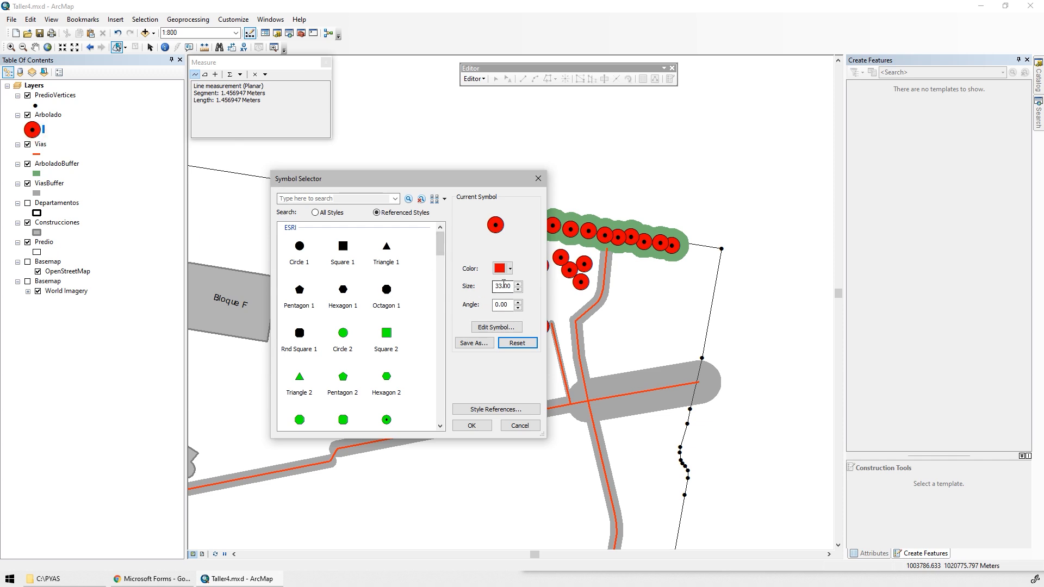
click(472, 284)
text(10)
key(Return)
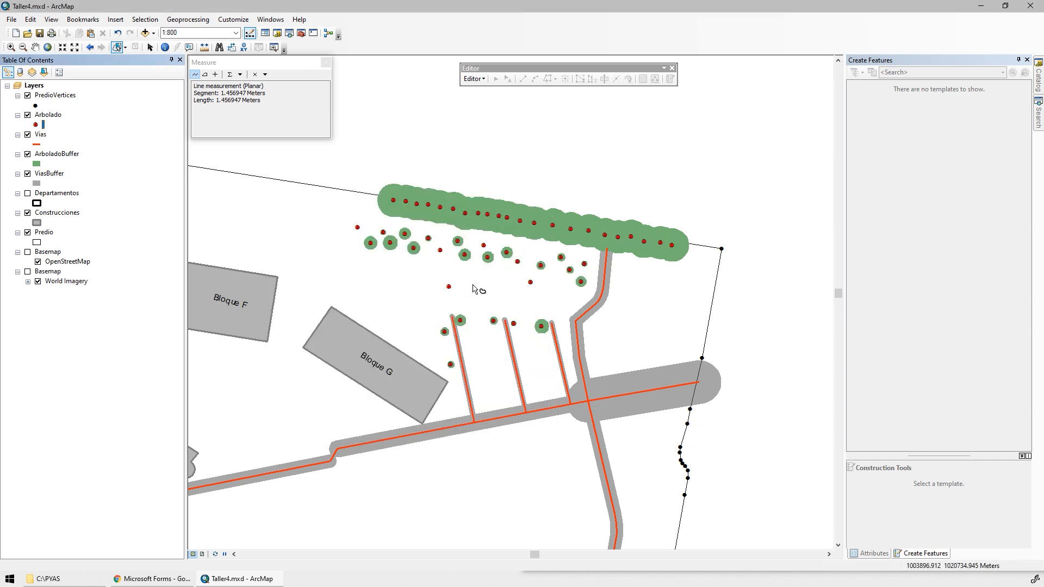
Make the ArboladoBuffer layer 50% transparent and collapse the Create Features pane.
scroll(441, 240, up, 1)
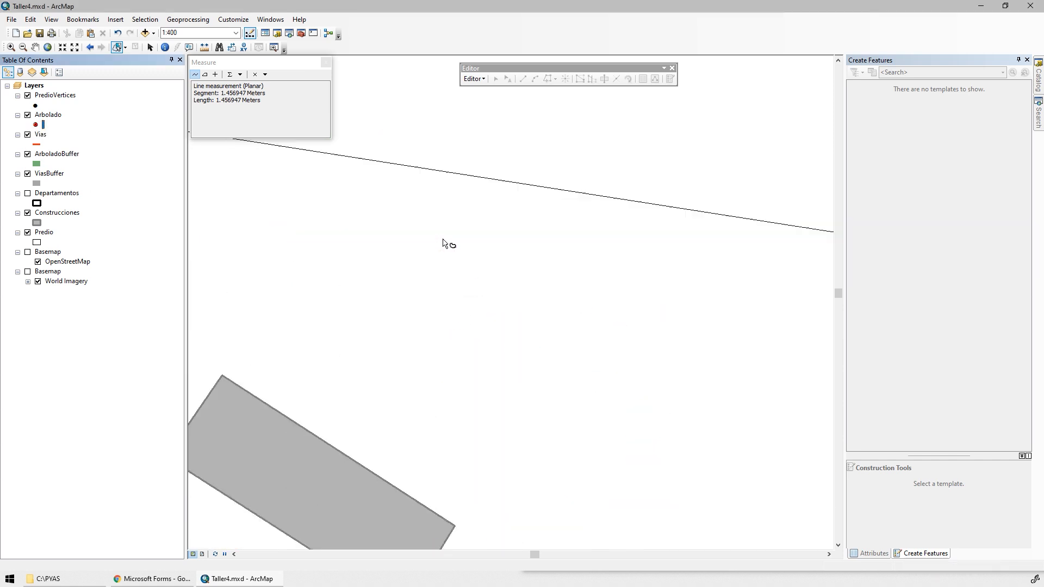
double_click(57, 154)
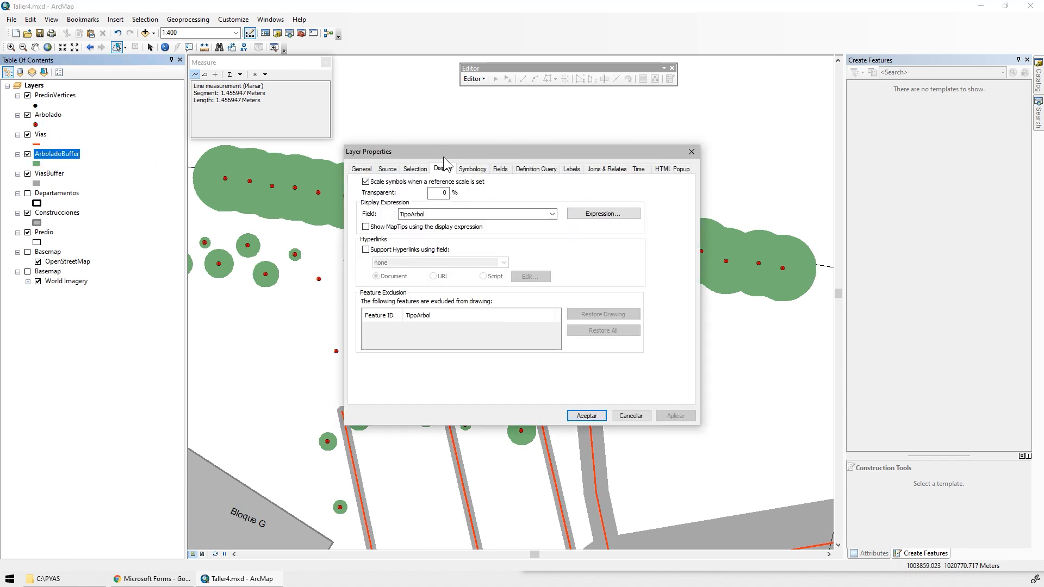
drag(439, 193, 457, 198)
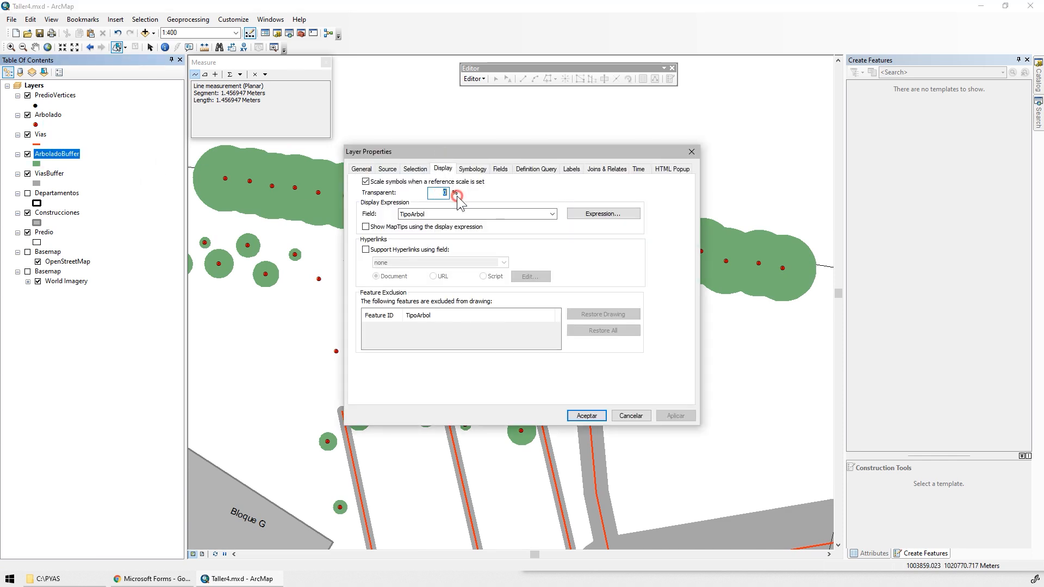
text(50)
key(Return)
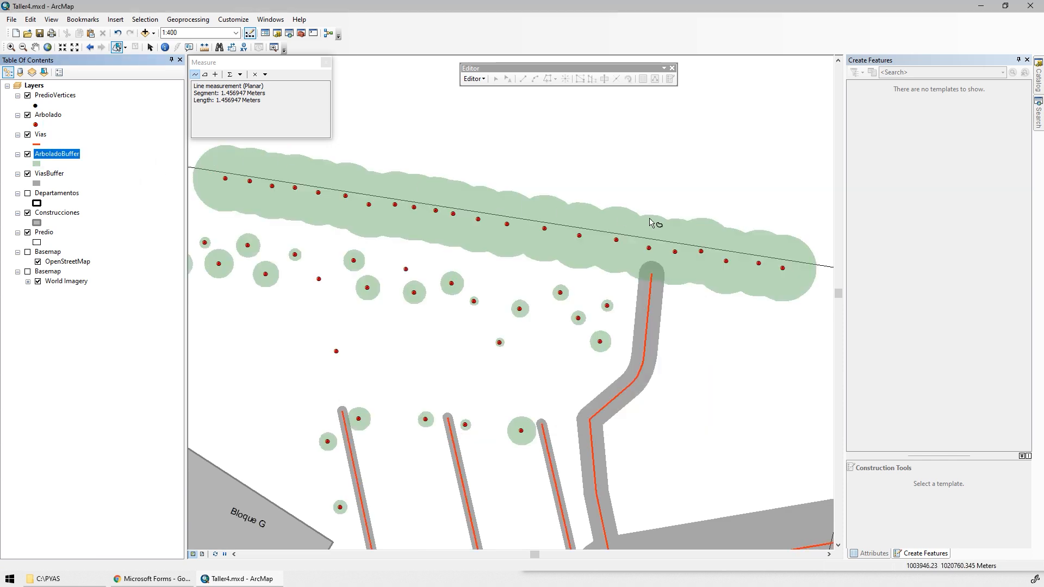
drag(675, 276, 688, 273)
click(1018, 60)
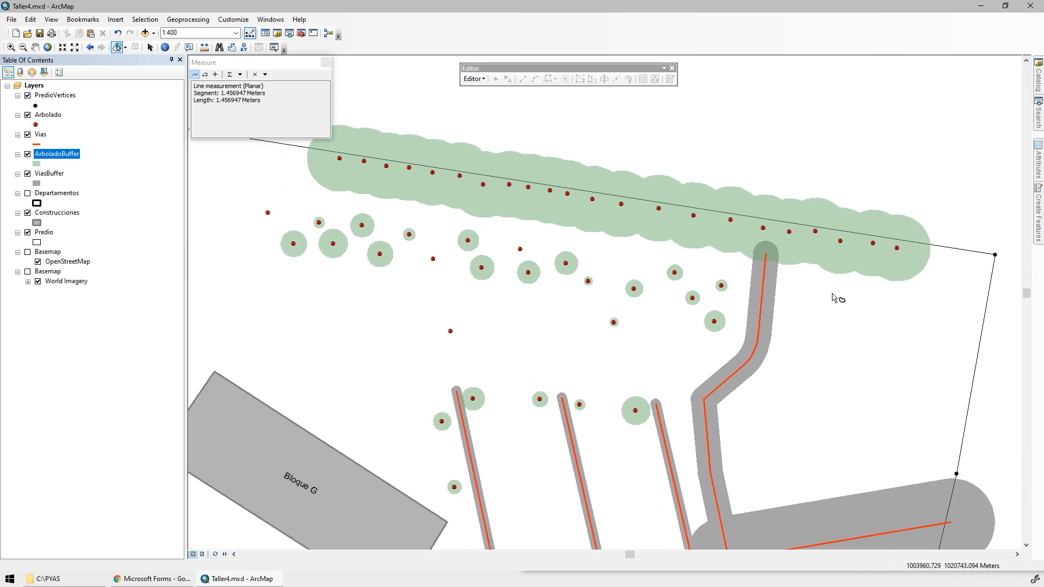
scroll(834, 299, up, 2)
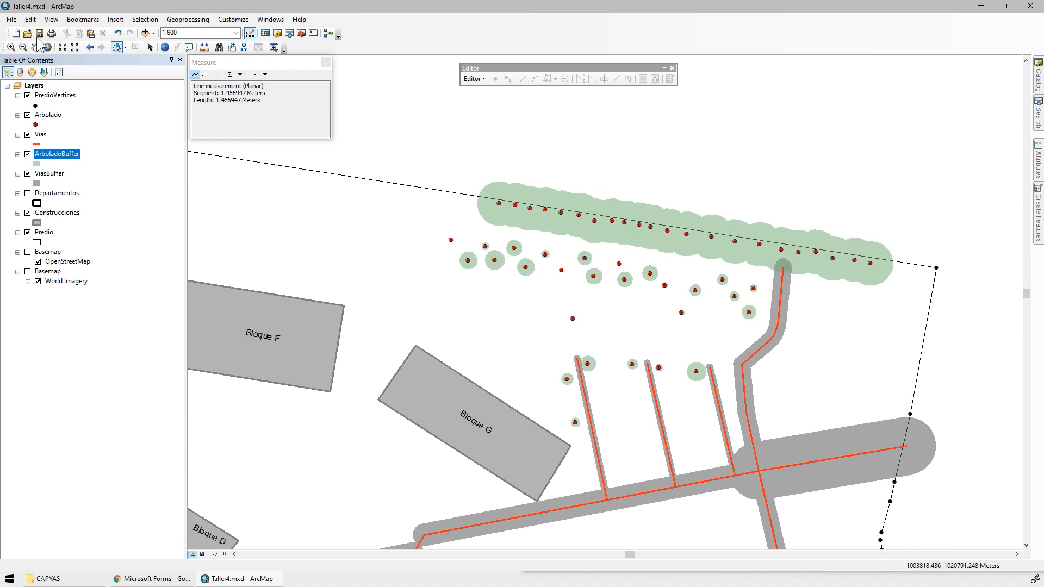
Recheck question 9 in the browser form, then set up a Clip in ArcMap with ArboladoBuffer as input and Predio as clip features.
key(alt+Tab)
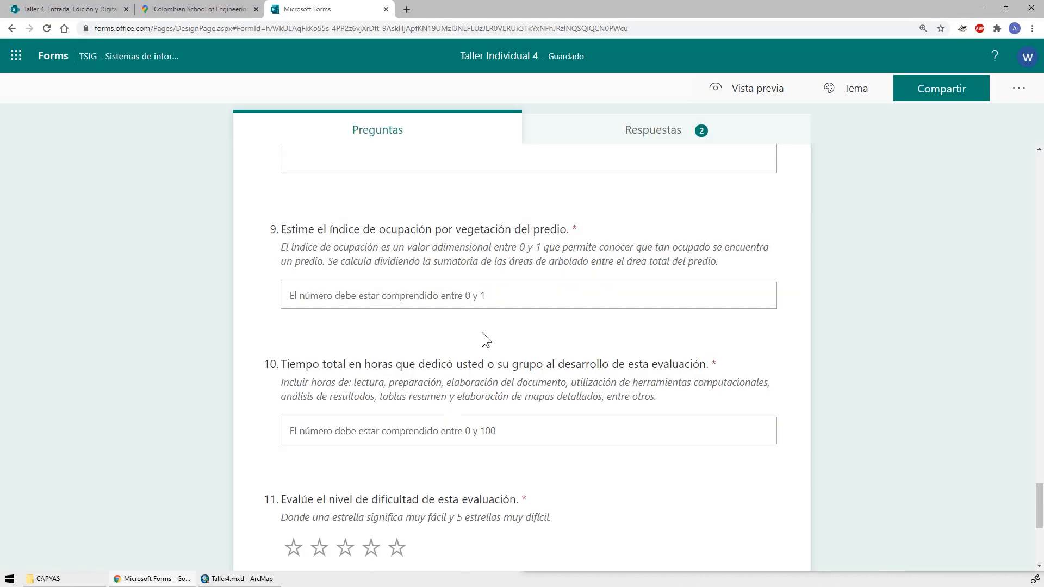
key(alt+Tab)
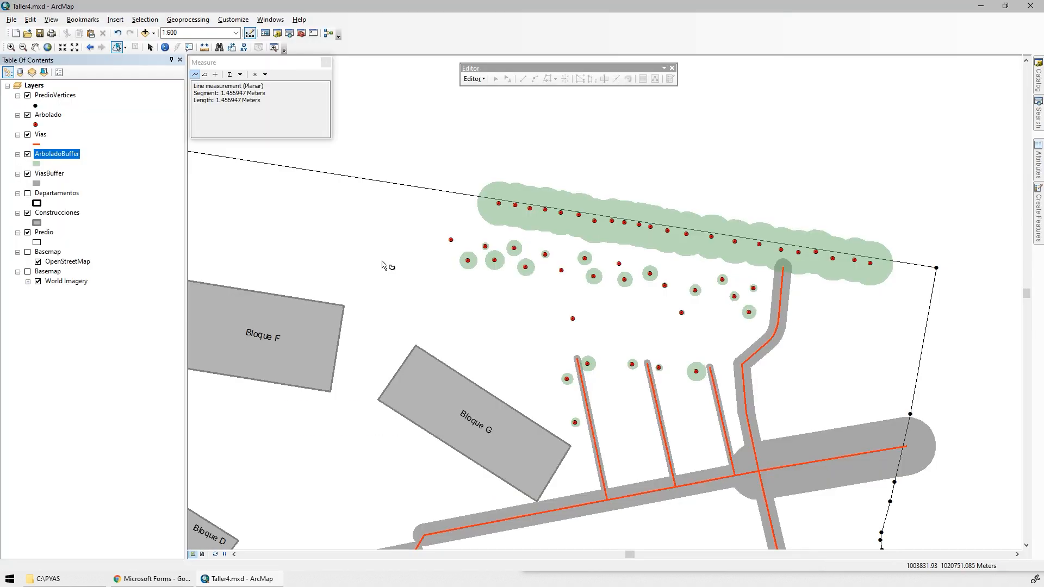
click(188, 19)
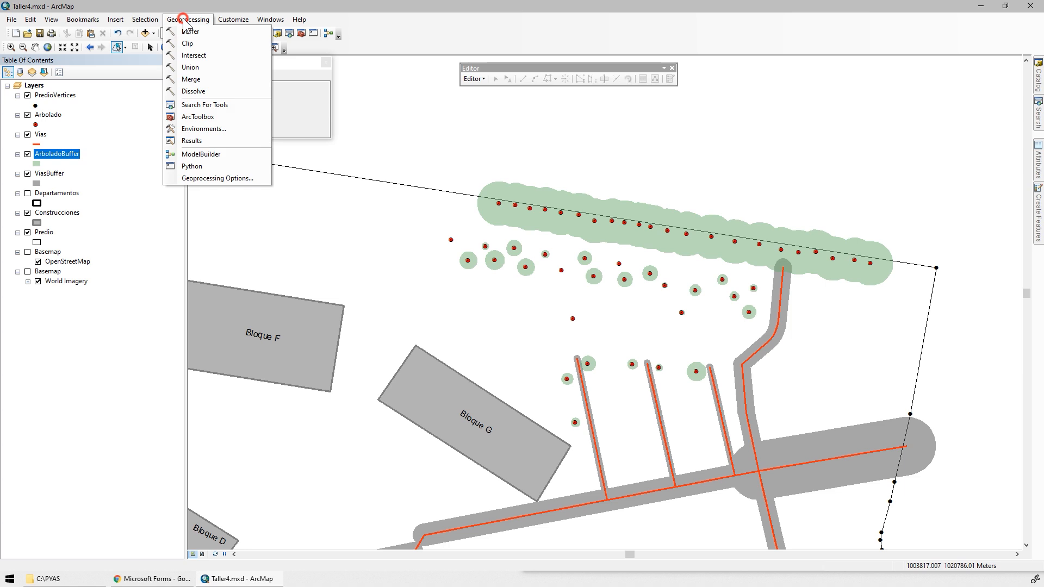
click(207, 44)
click(457, 108)
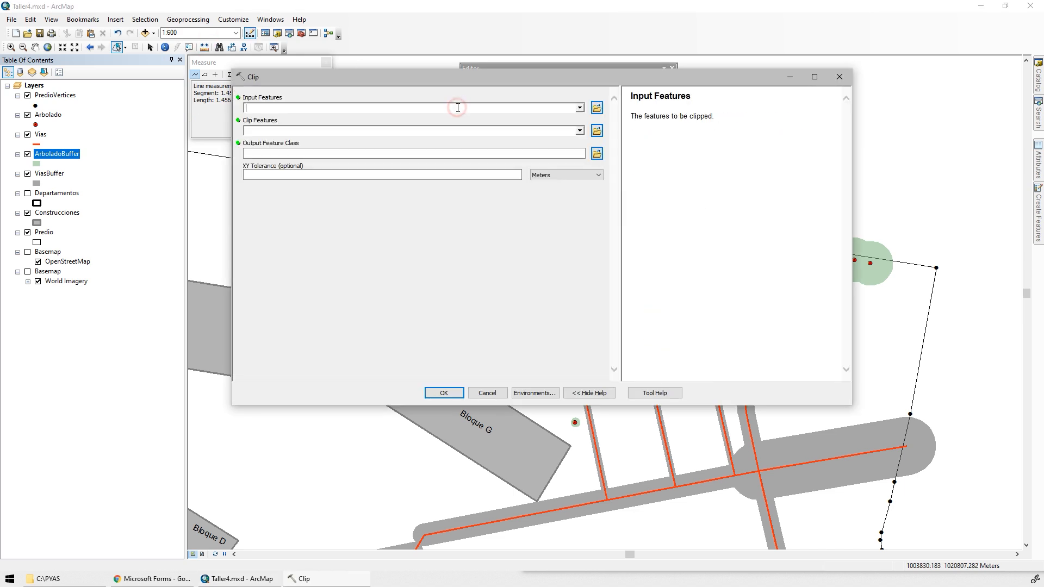
click(579, 108)
click(297, 147)
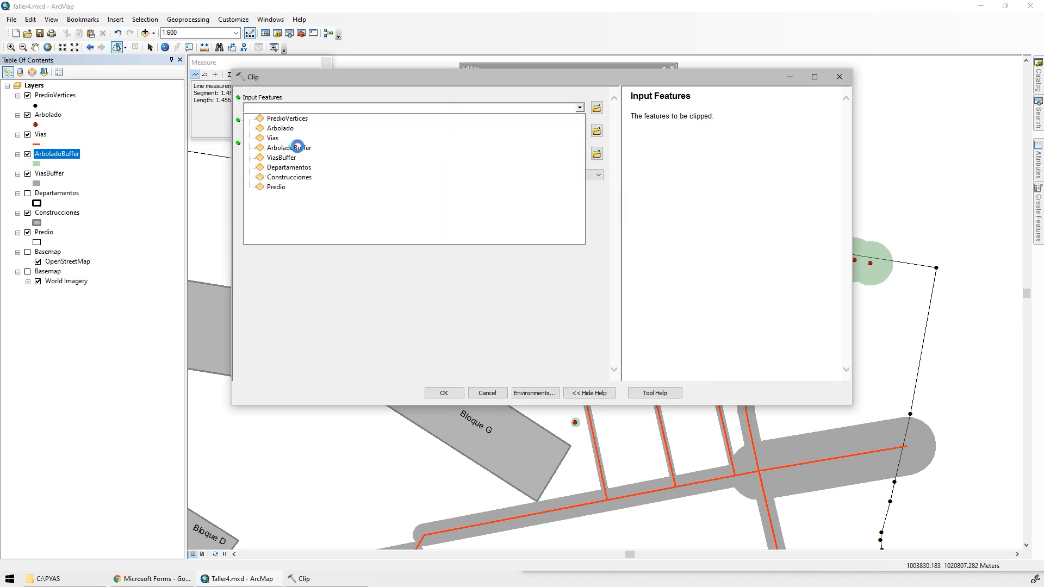
click(580, 131)
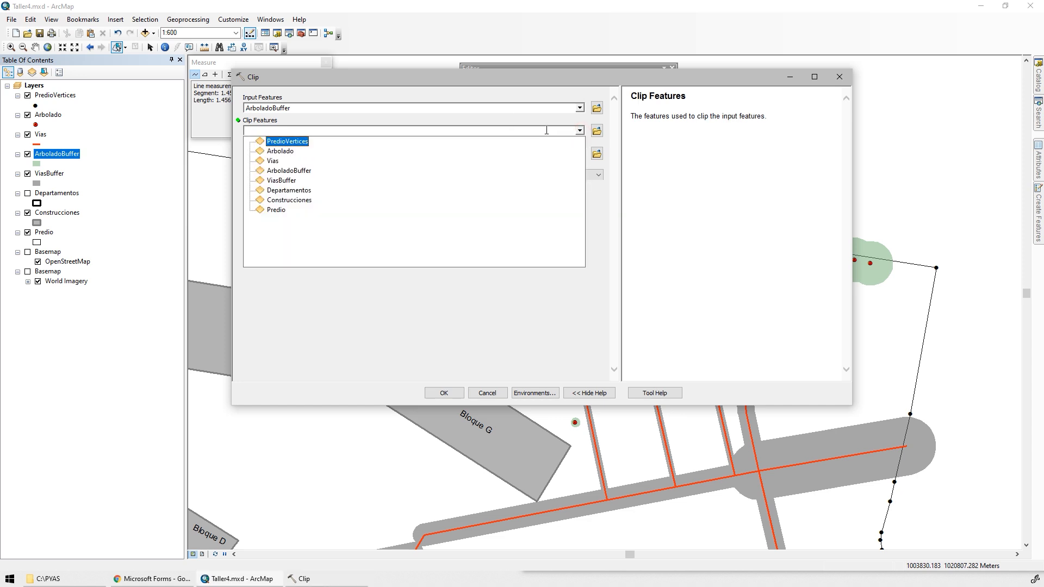
click(278, 209)
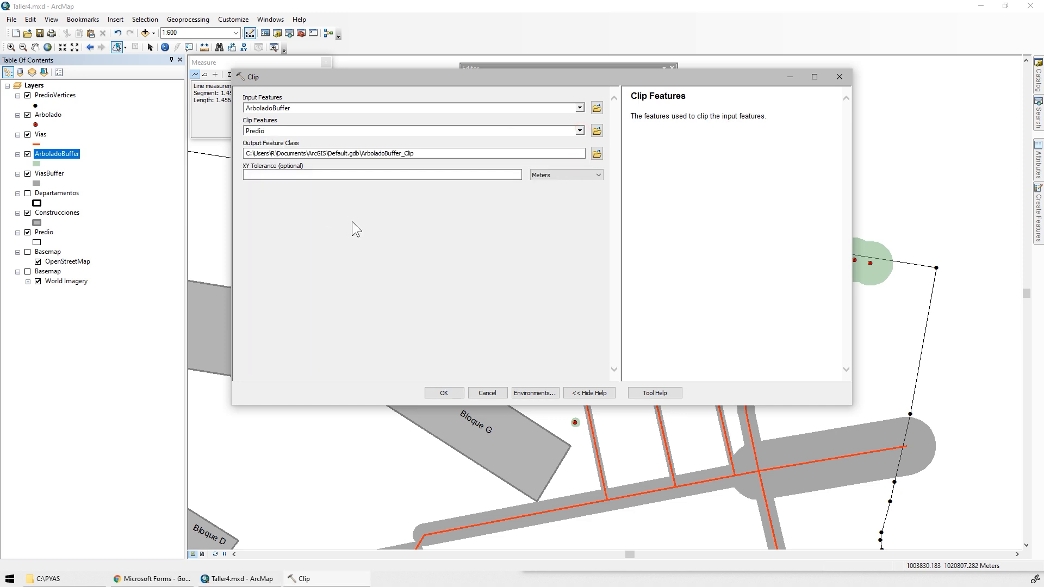
Set the clip output to ArboladoBufferClip.shp in the SHP folder and run the tool.
click(596, 154)
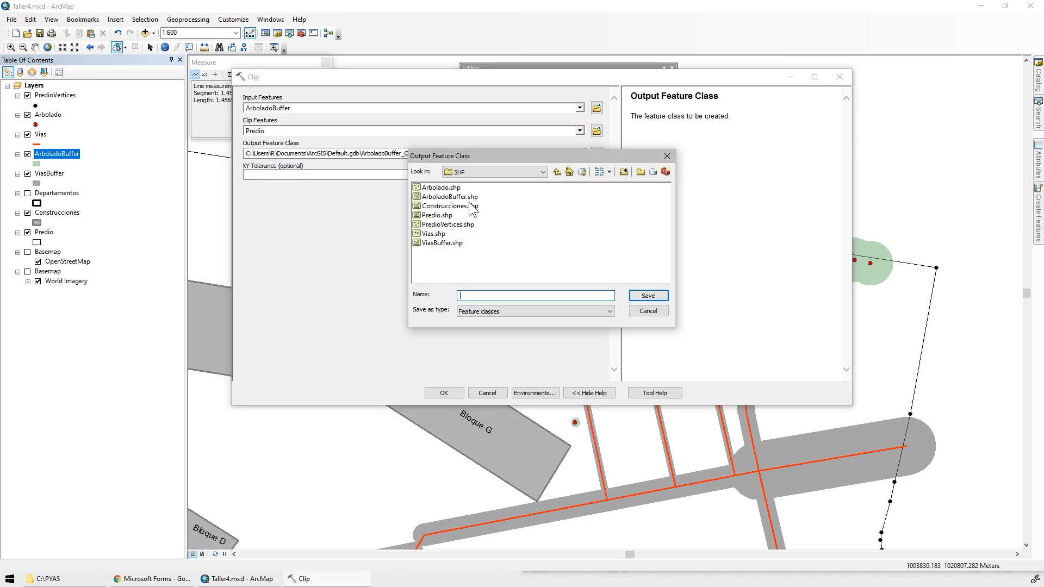
click(459, 197)
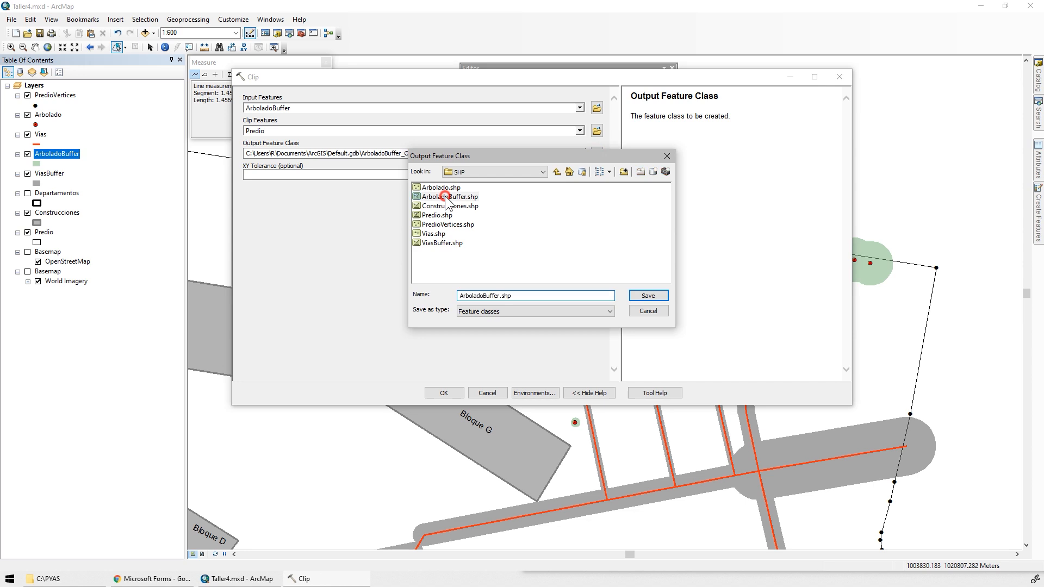
click(499, 295)
click(642, 295)
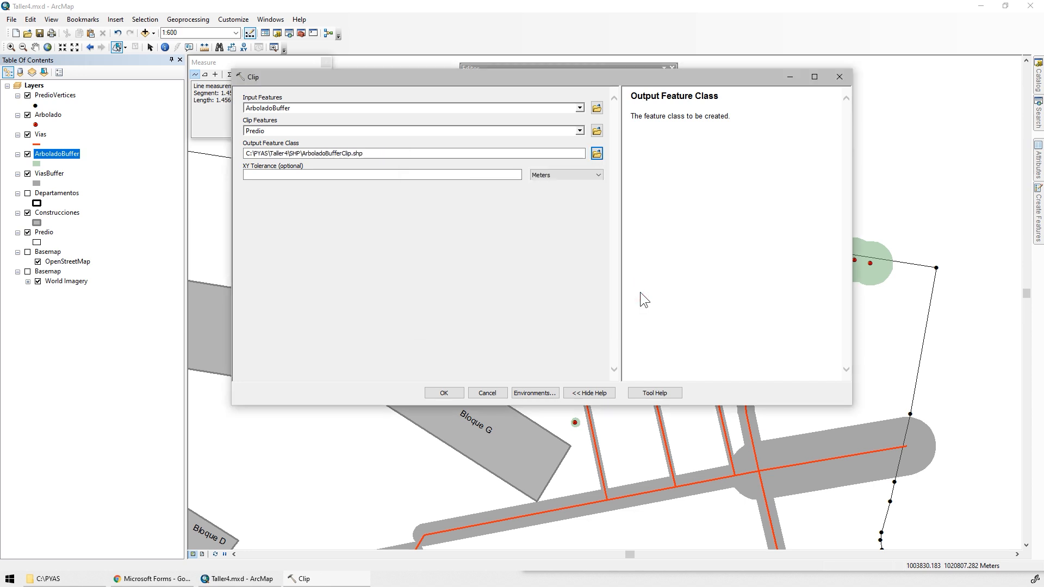
click(509, 175)
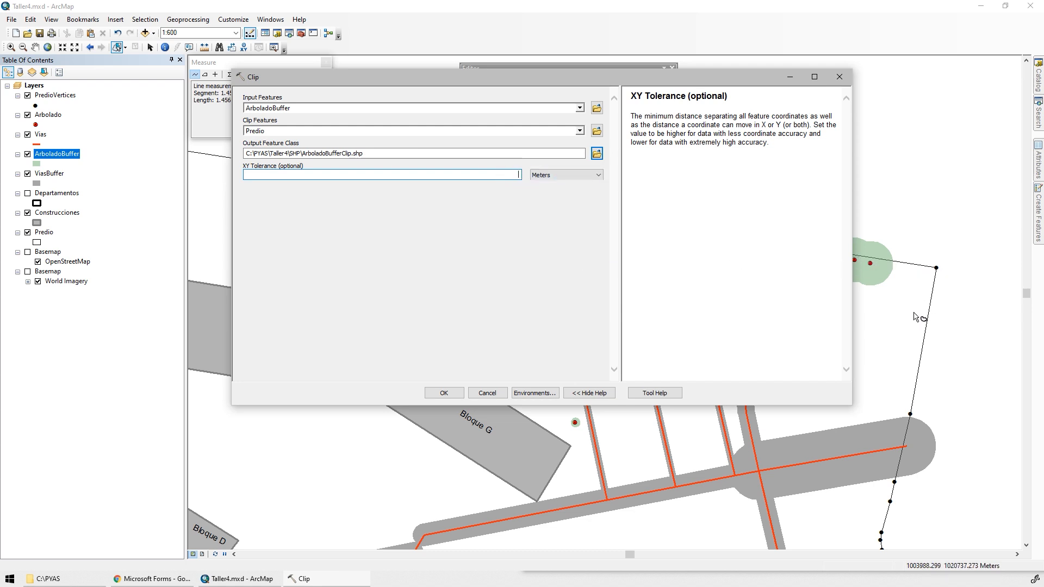
click(451, 392)
click(506, 232)
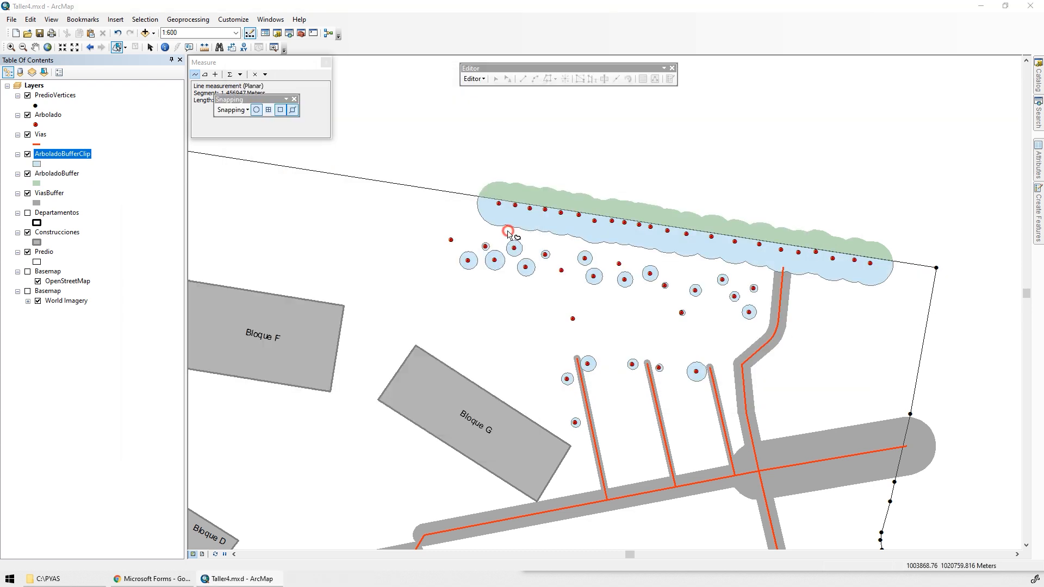
Give the ArboladoBufferClip layer the predefined ESRI Green symbol and 50% transparency.
click(36, 164)
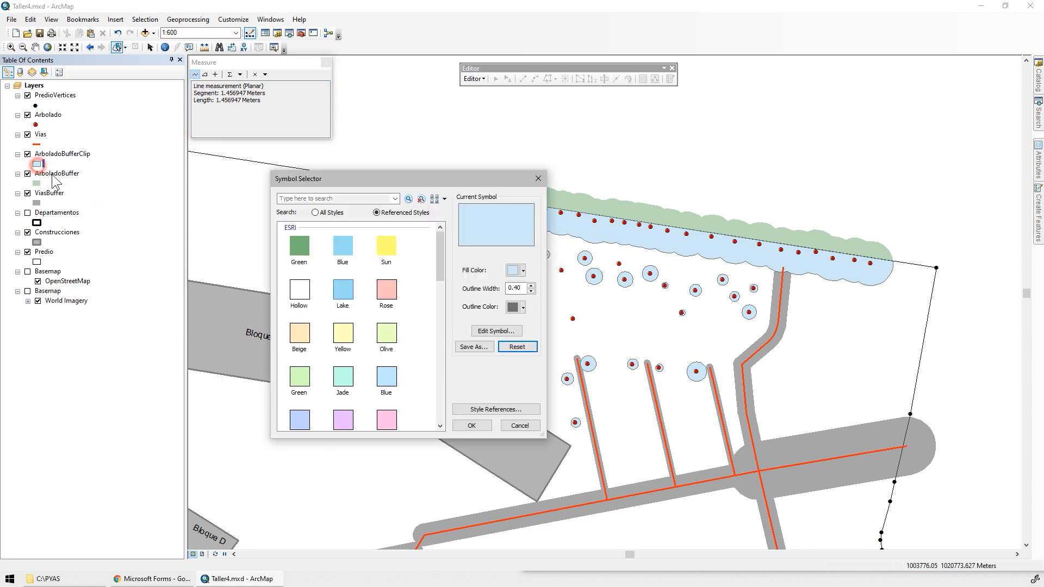
double_click(303, 250)
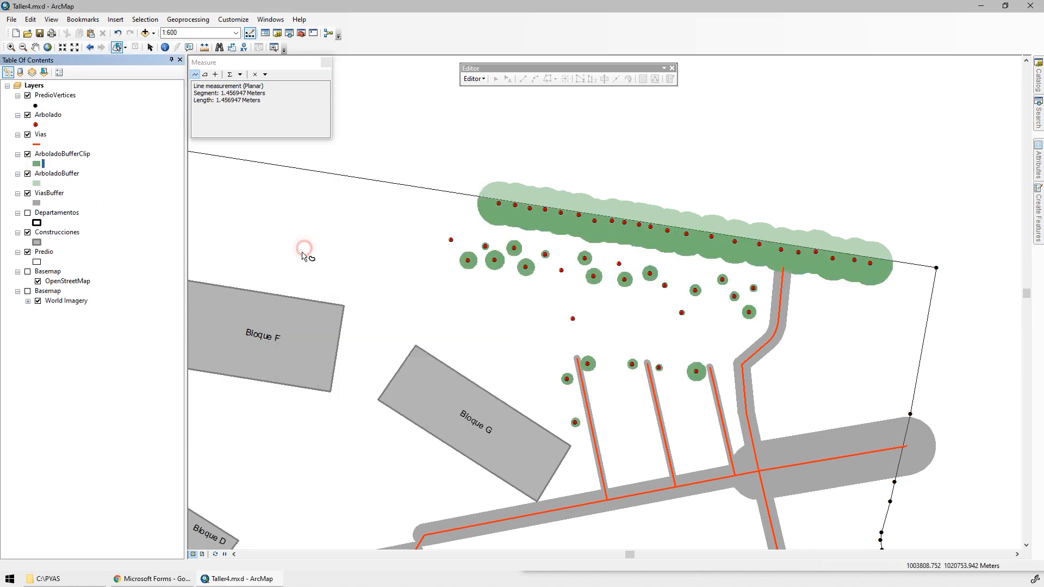
double_click(46, 154)
drag(436, 191, 461, 194)
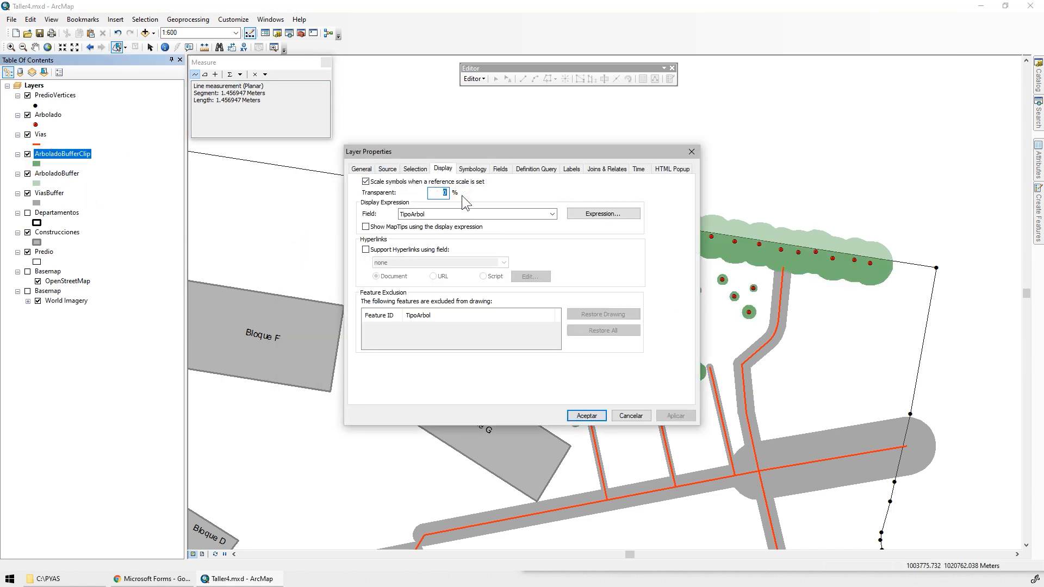
text(50)
key(Return)
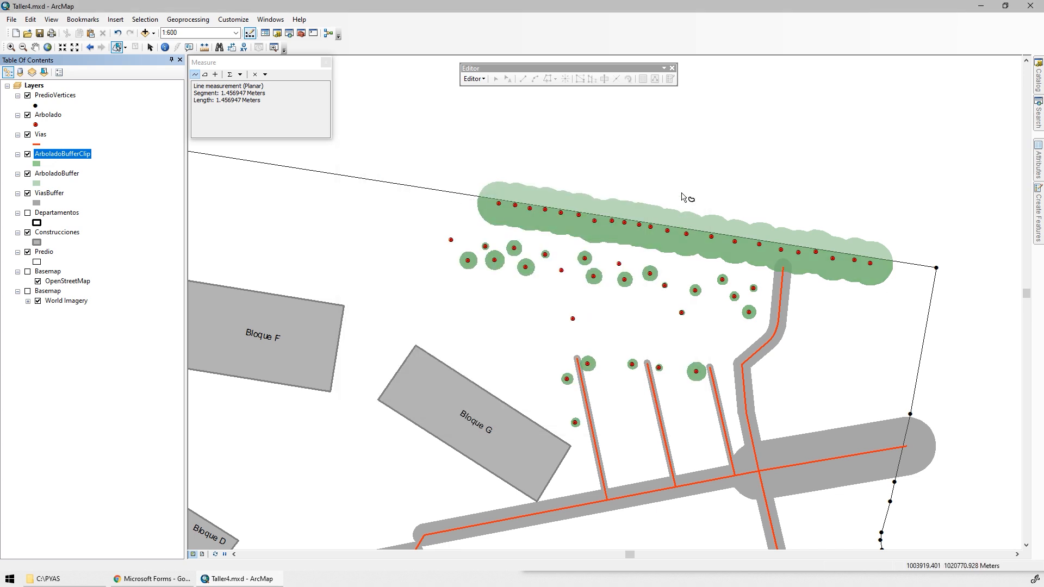
Hide the ArboladoBuffer layer to examine the clipped buffer along the property boundary, and show it again.
scroll(726, 242, up, 2)
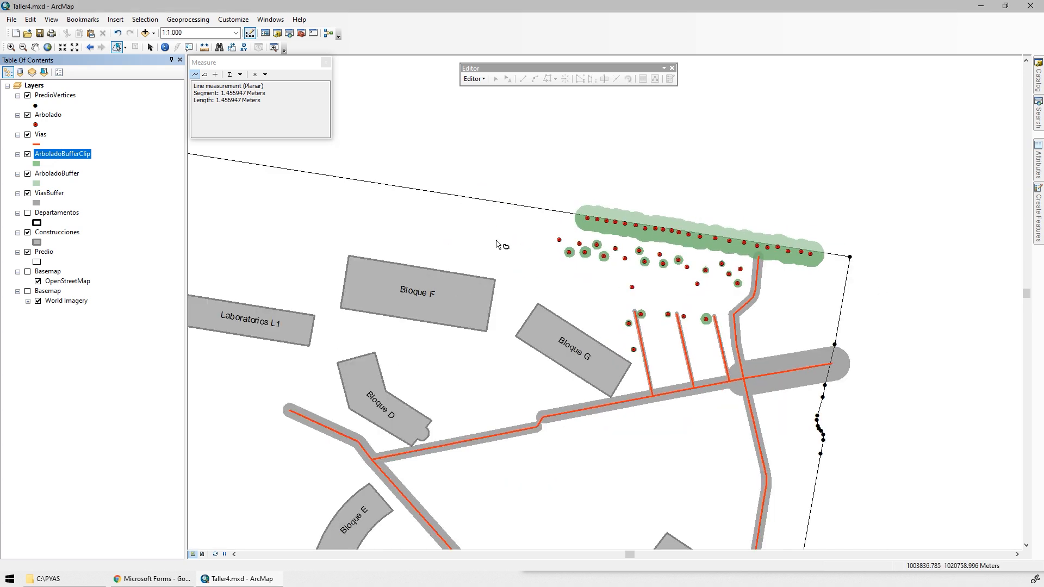
click(26, 174)
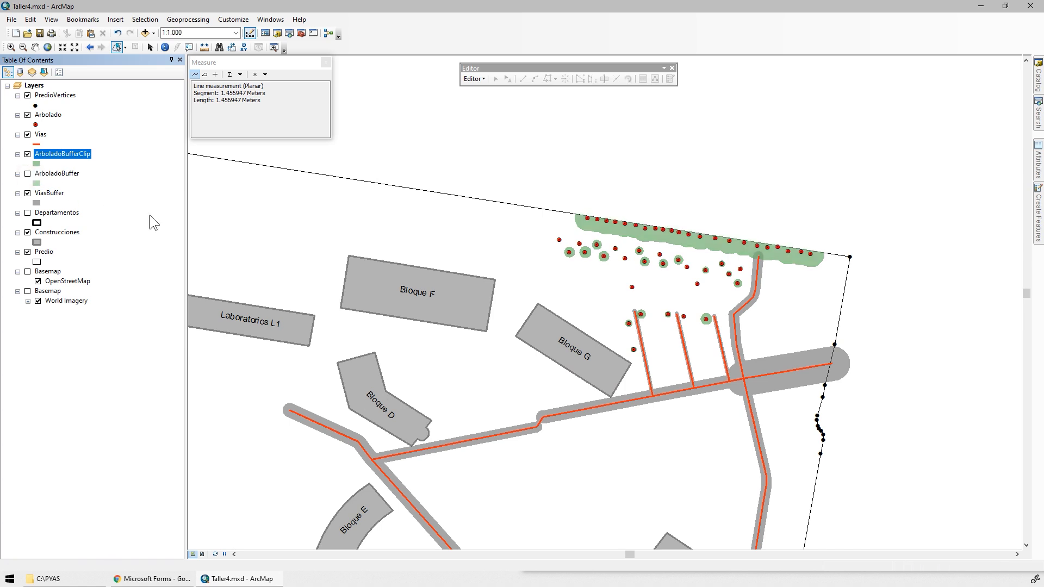
scroll(729, 237, down, 2)
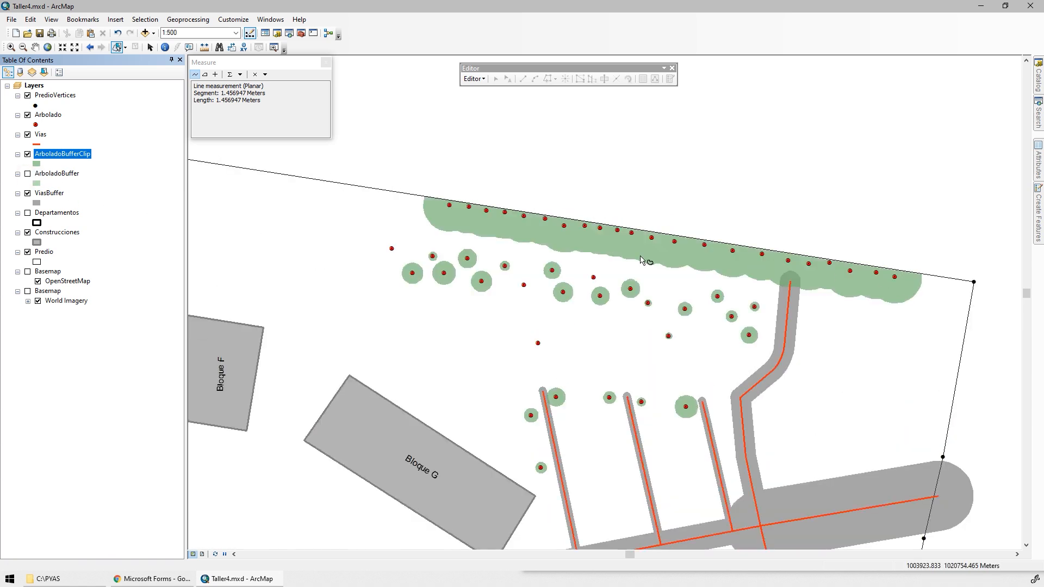
click(28, 174)
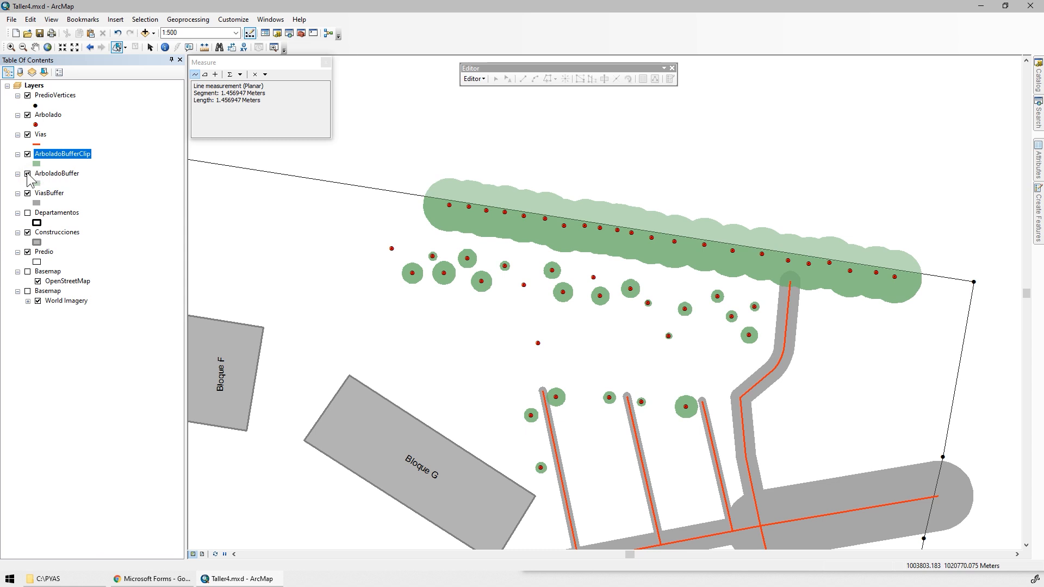
Open the ArboladoBufferClip attribute table and zoom to the Árbol, Arbusto and Matorral records in turn.
right_click(69, 155)
click(121, 186)
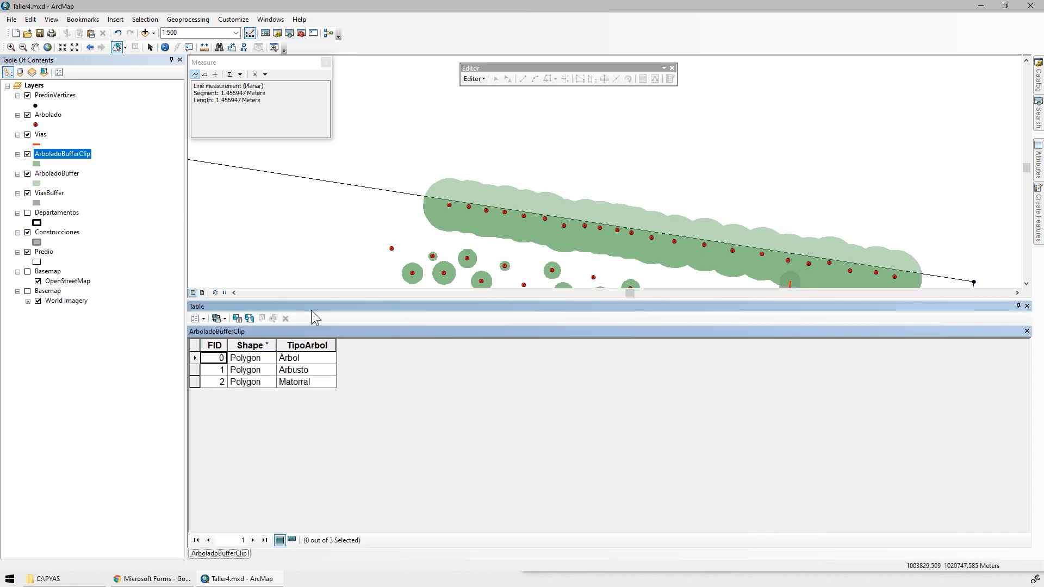
double_click(197, 358)
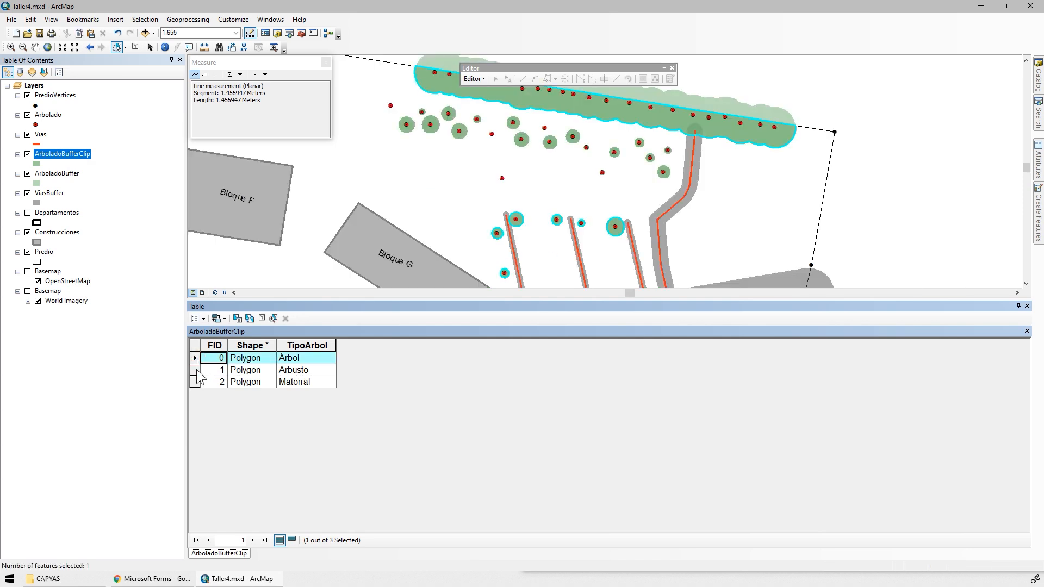
double_click(195, 371)
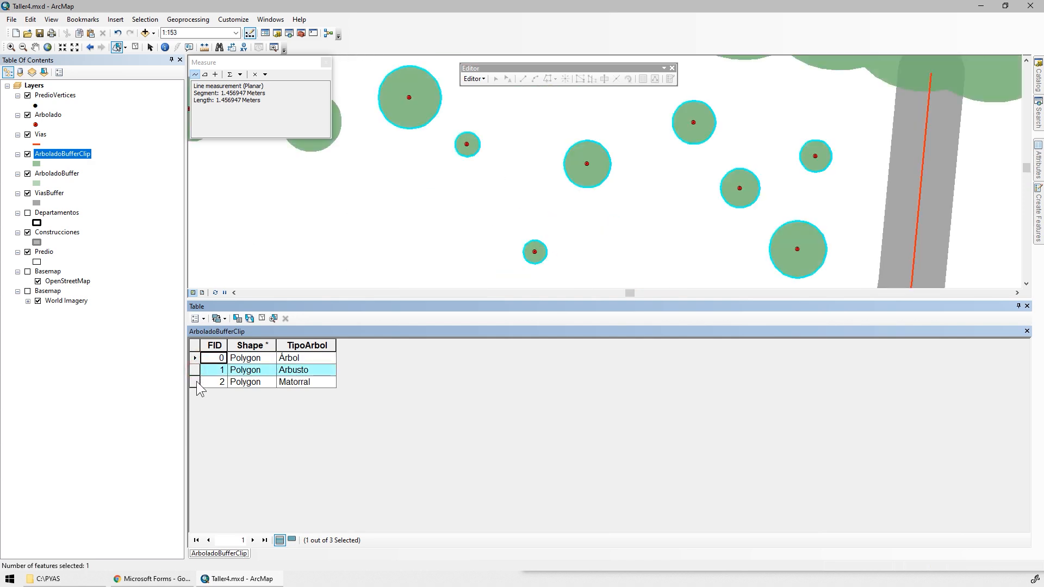
double_click(196, 380)
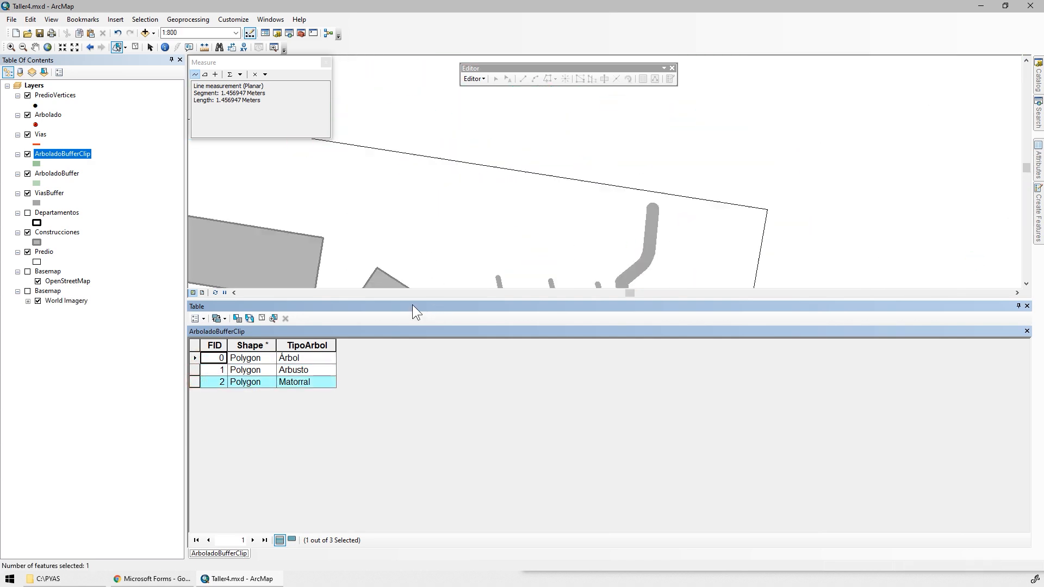
Add a Double field named Aream2 to the ArboladoBufferClip attribute table.
drag(409, 301, 409, 382)
click(204, 401)
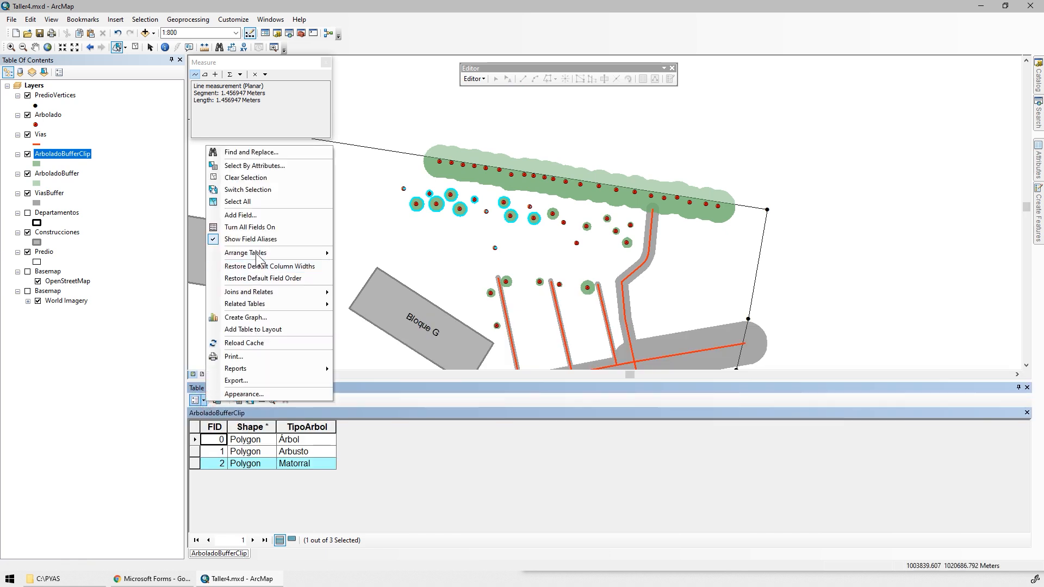
click(239, 215)
text(Aream2)
click(536, 249)
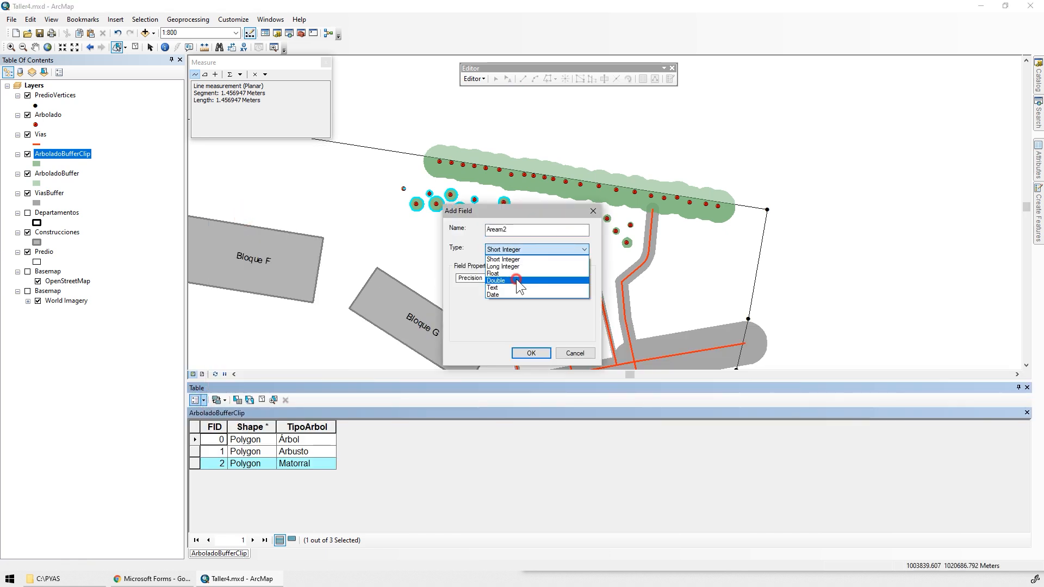
click(516, 279)
click(531, 353)
Calculate the Area geometry of the clipped buffers into the Aream2 field in square meters, using the data source's coordinate system.
click(372, 426)
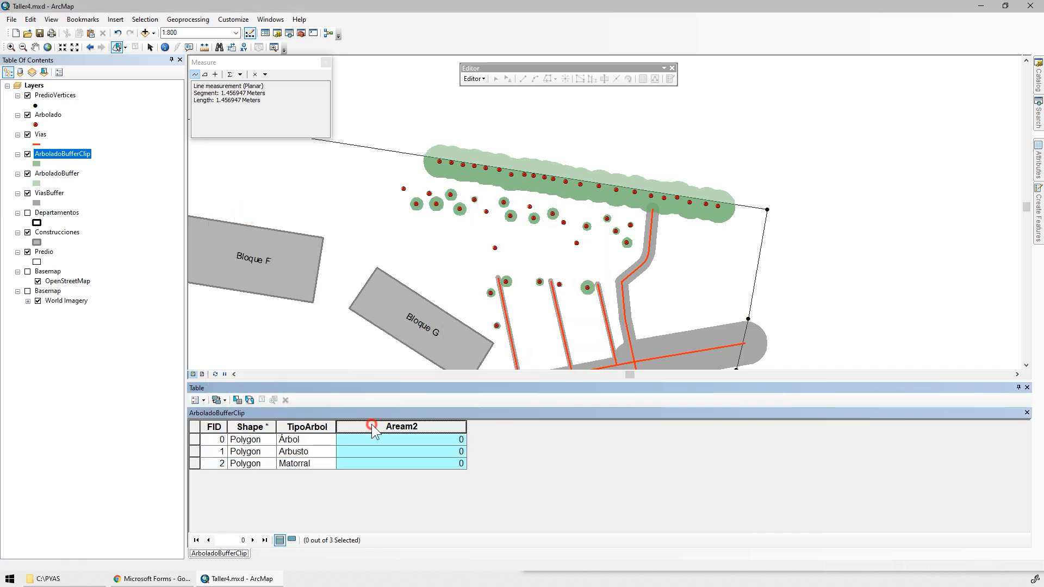
right_click(372, 426)
click(429, 504)
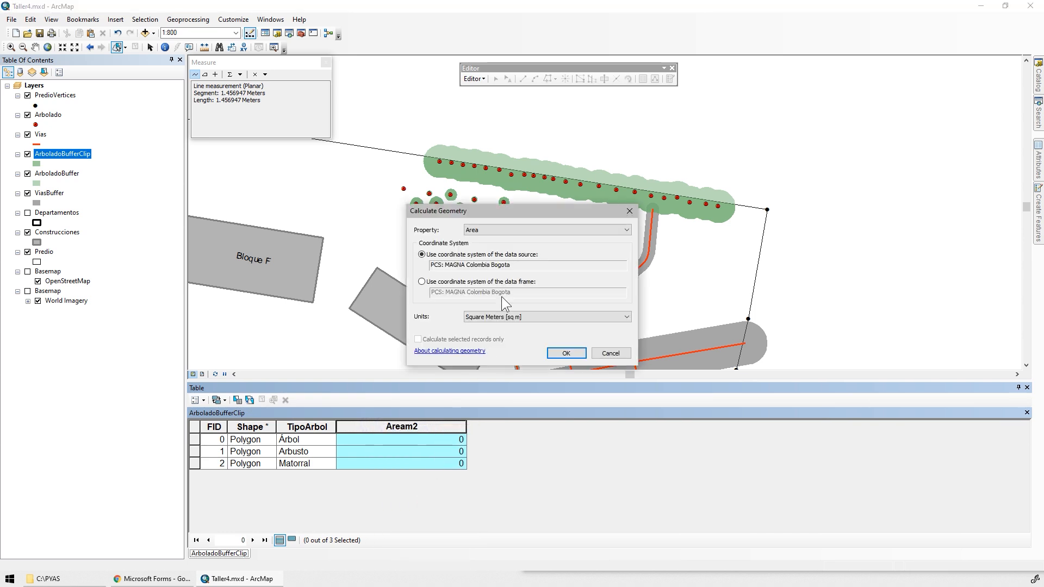
click(564, 353)
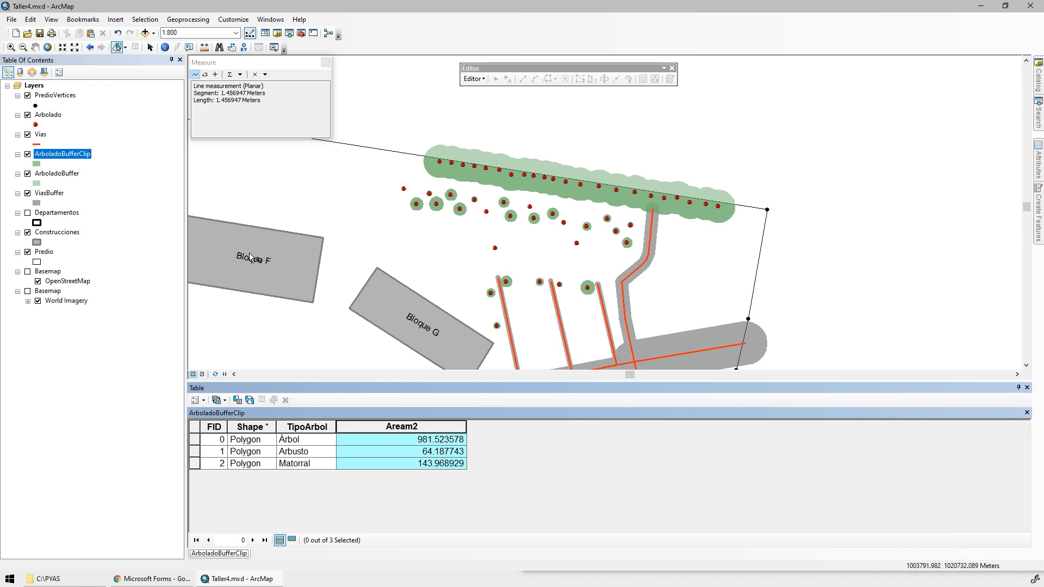
Open the Predio layer's attribute table and check the property's Aream2 value.
right_click(49, 254)
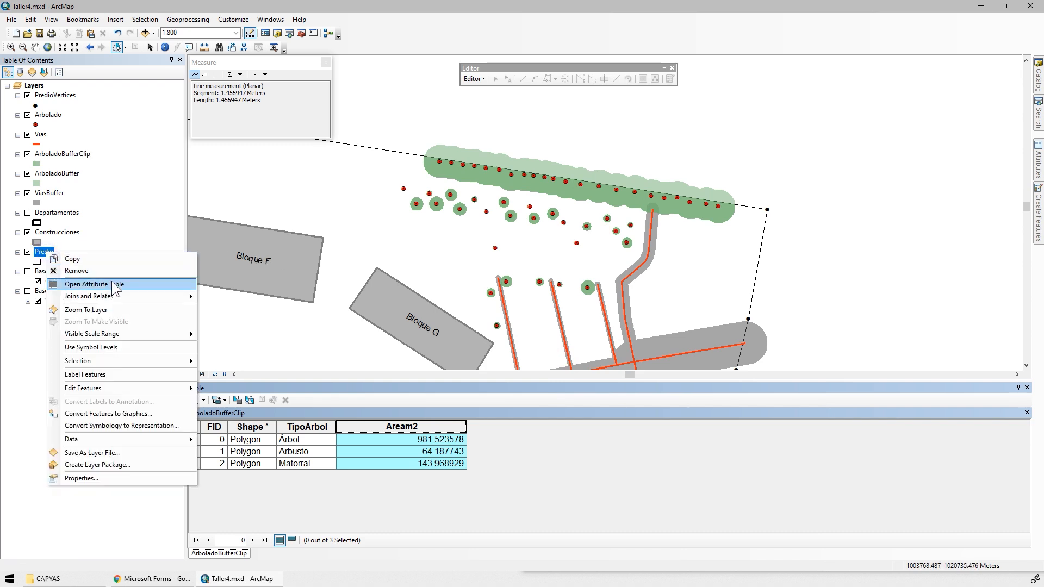
click(108, 282)
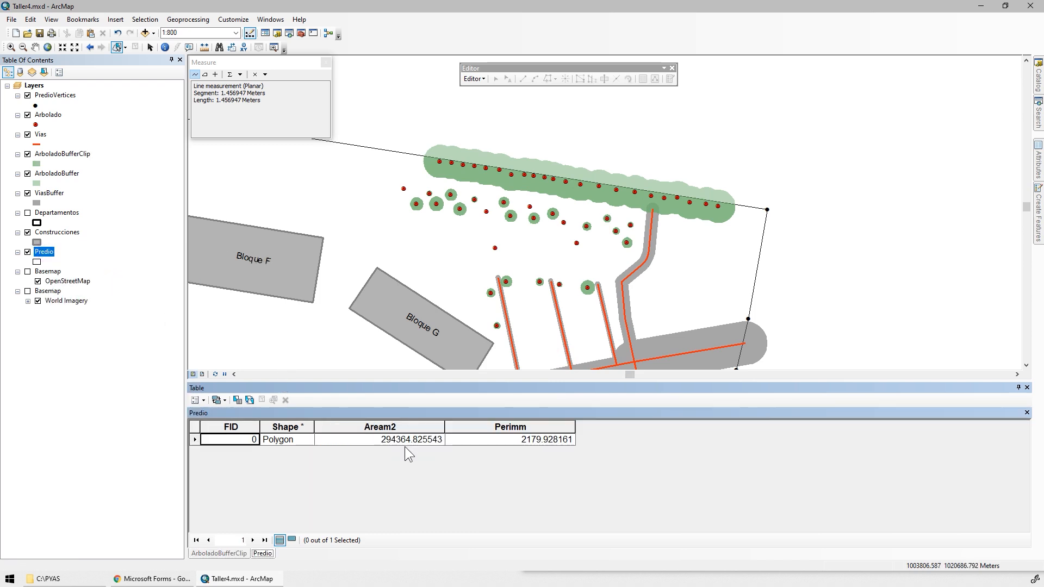
click(403, 443)
Add a Double field named IndOVeg to the ArboladoBufferClip attribute table.
click(223, 554)
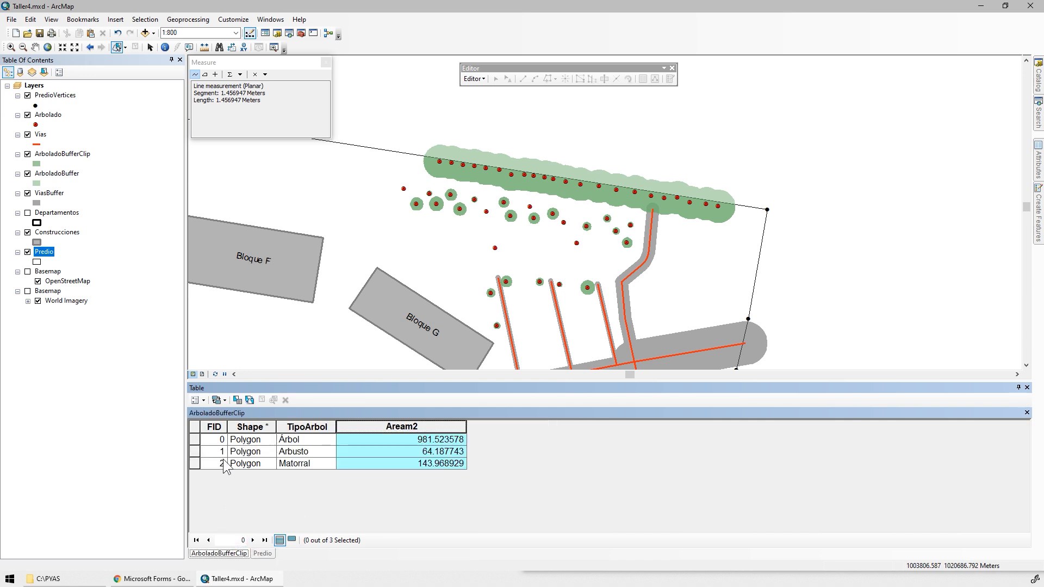
click(196, 400)
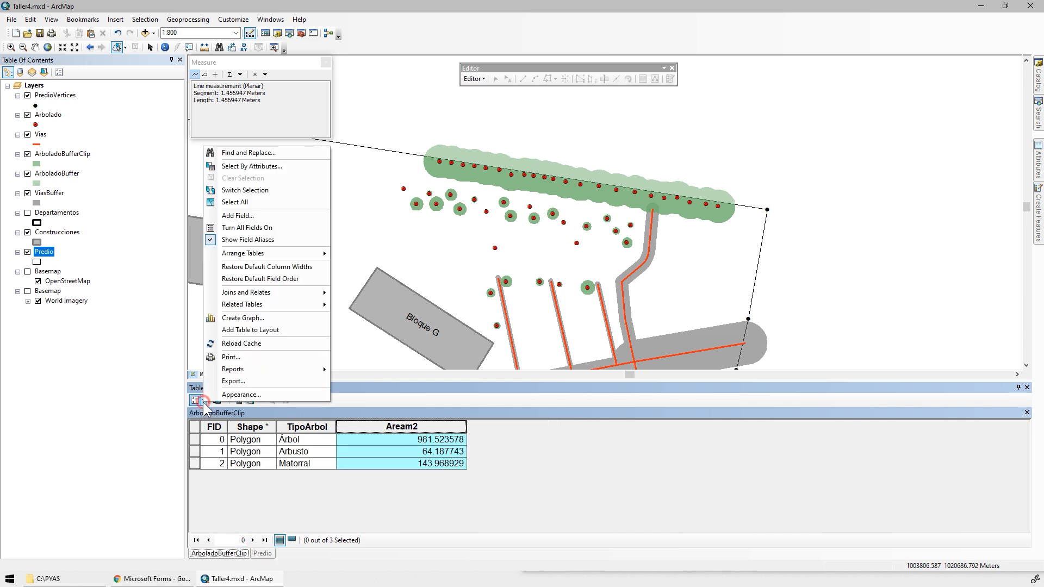
click(237, 216)
text(IndOVeg)
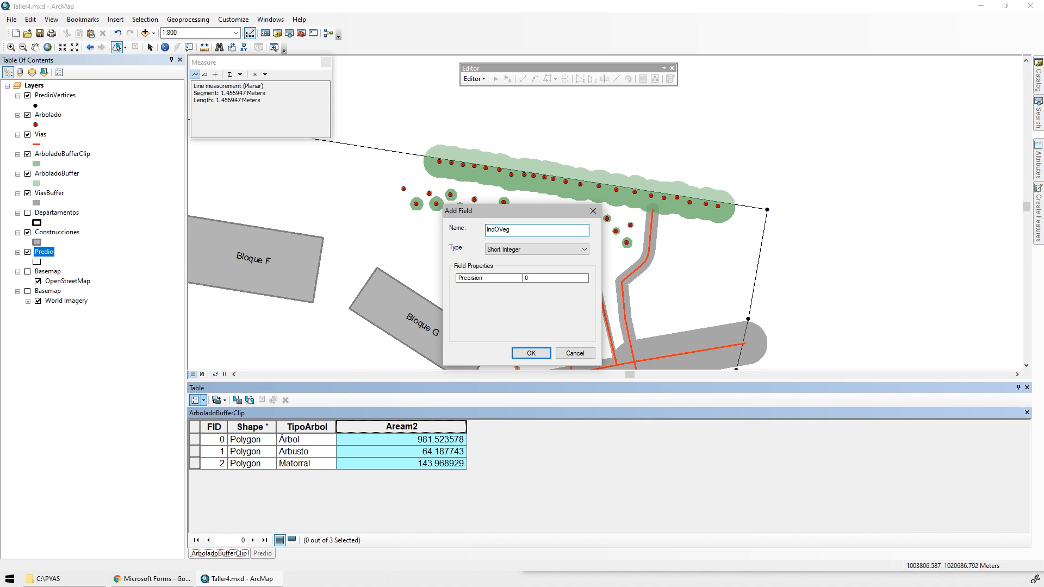
click(517, 250)
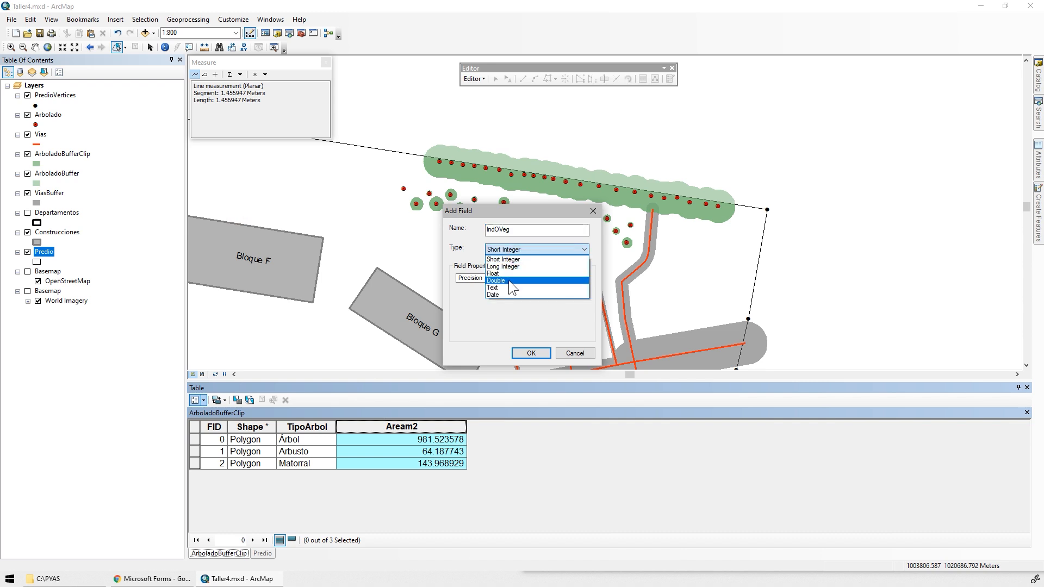
click(508, 280)
click(531, 353)
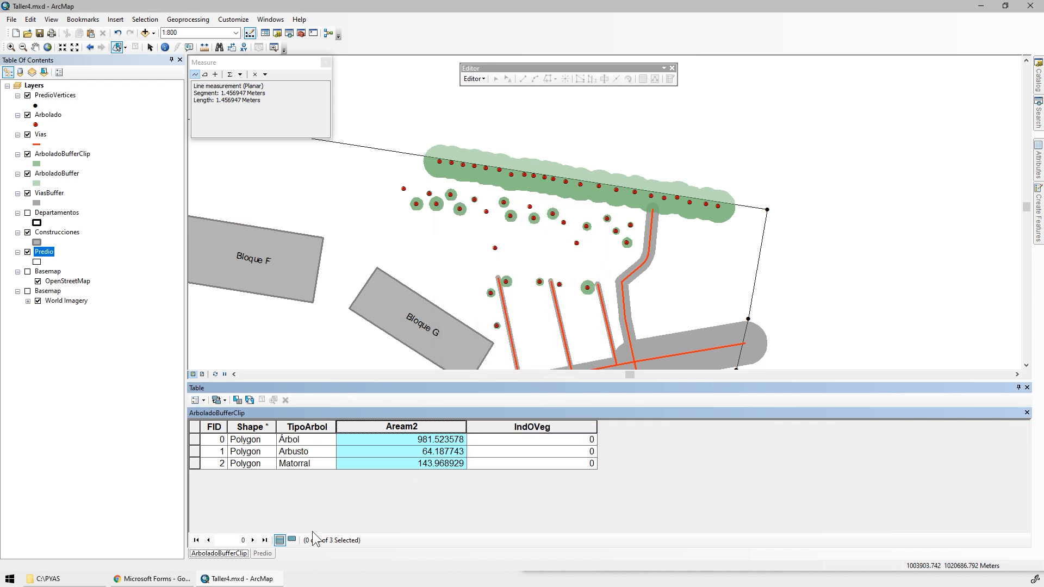
Copy the property's Aream2 value from the Predio attribute table.
click(263, 553)
right_click(396, 441)
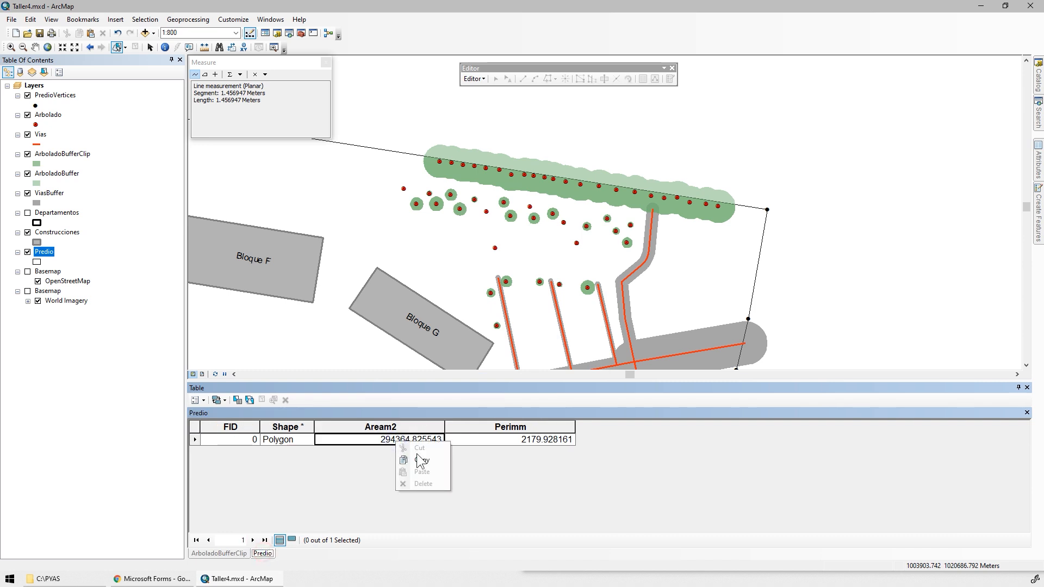
click(419, 458)
Calculate the IndOVeg field of ArboladoBufferClip with the expression [Aream2]/294364.825543 in the Field Calculator.
click(510, 429)
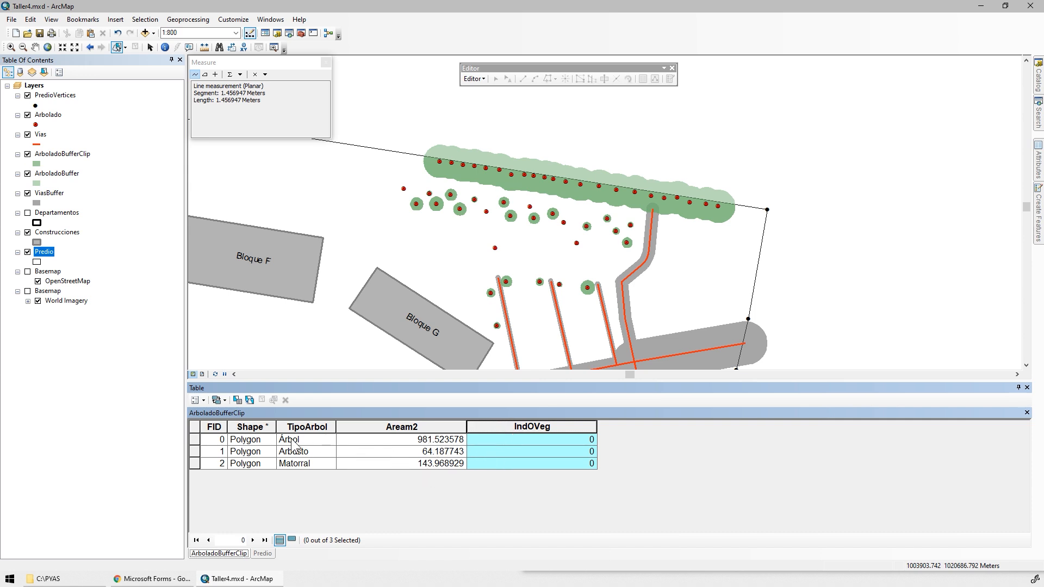
right_click(489, 427)
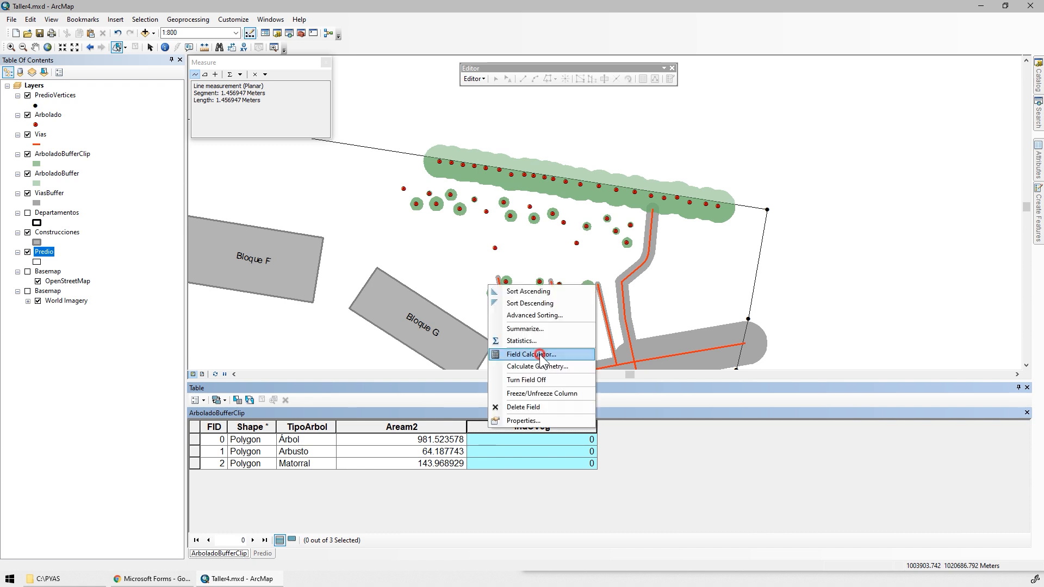
click(542, 355)
double_click(418, 220)
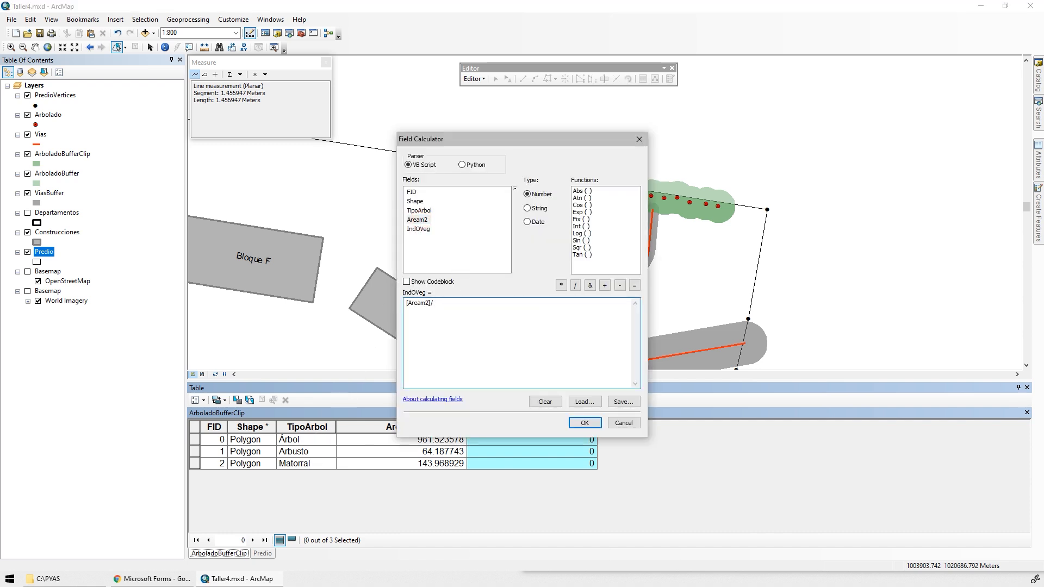
text(/)
text(294364.825543)
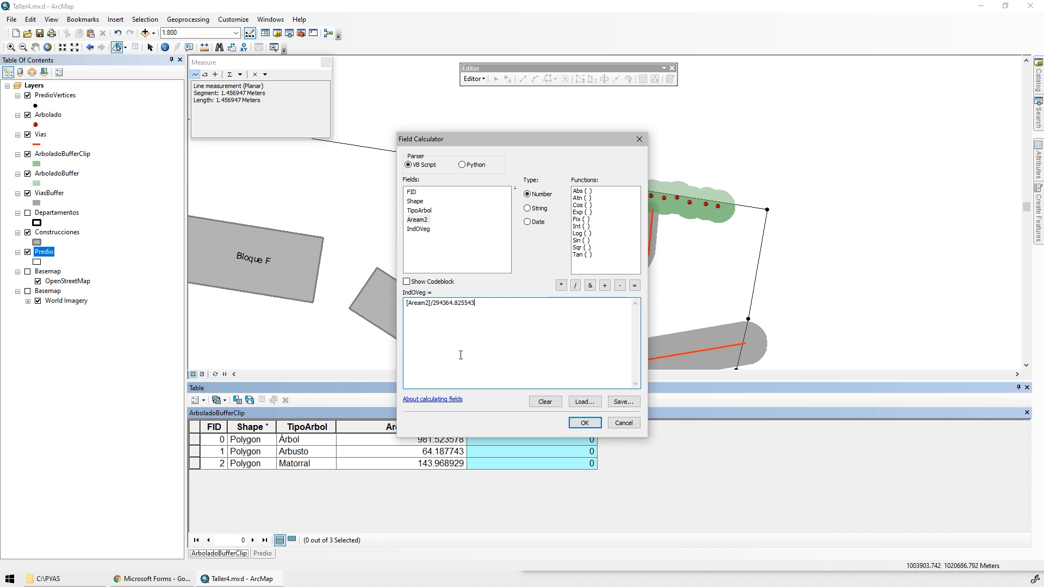
click(581, 422)
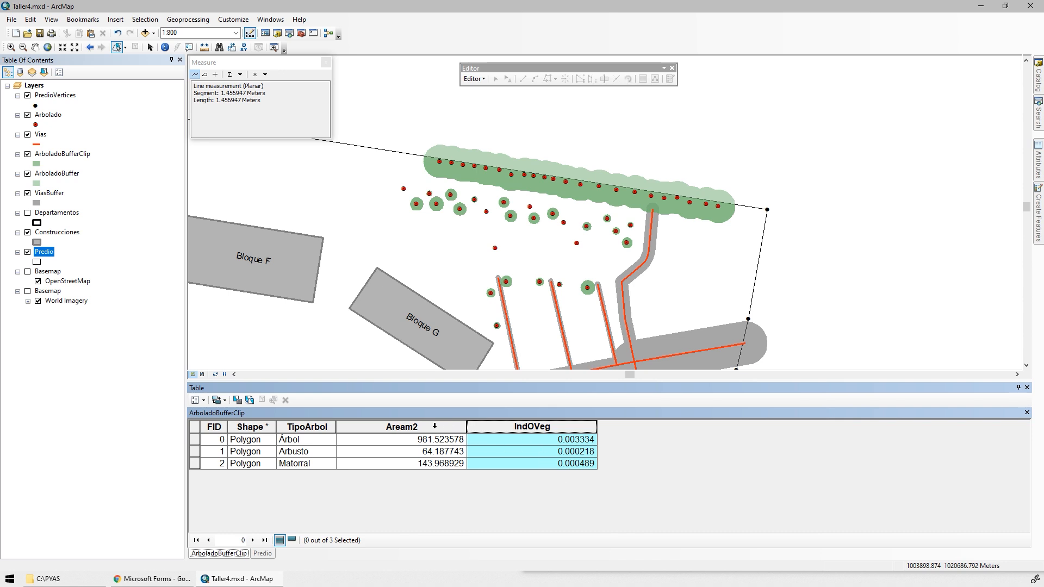
Open the statistics of the ArboladoBufferClip Aream2 field and copy the Sum value into the Windows Calculator.
key(alt+Tab)
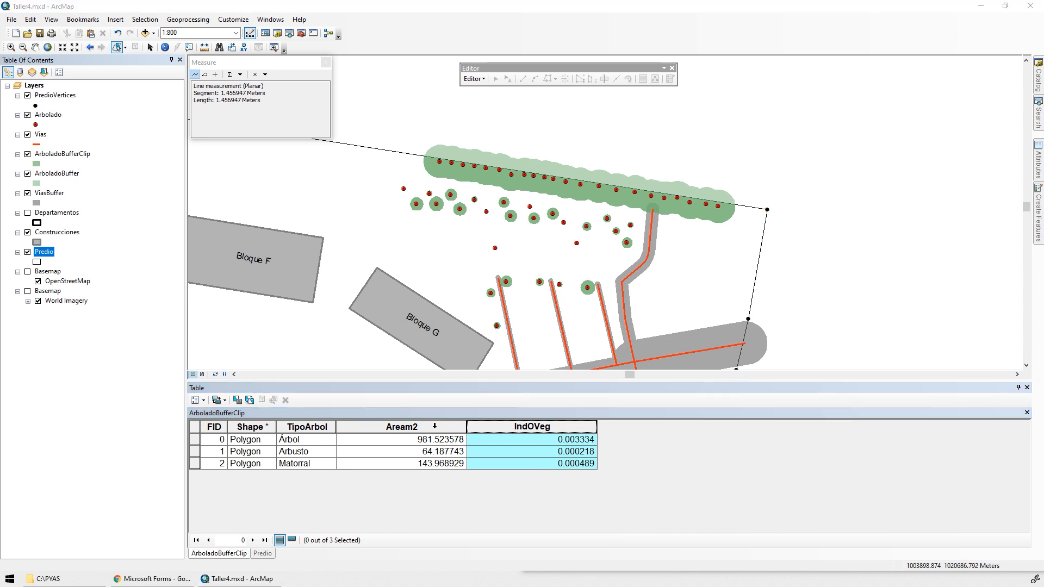
click(402, 426)
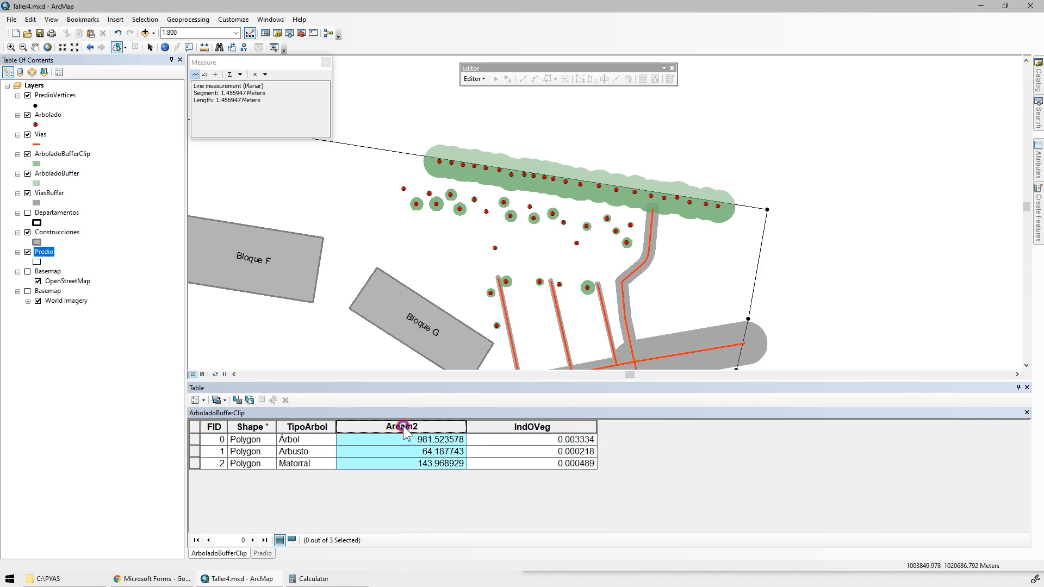
right_click(404, 430)
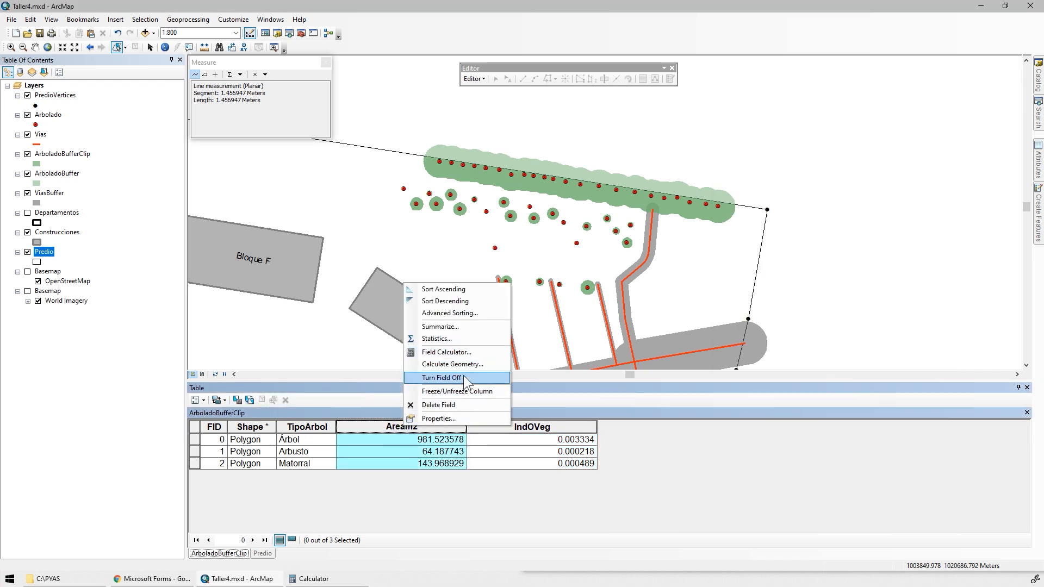
click(444, 339)
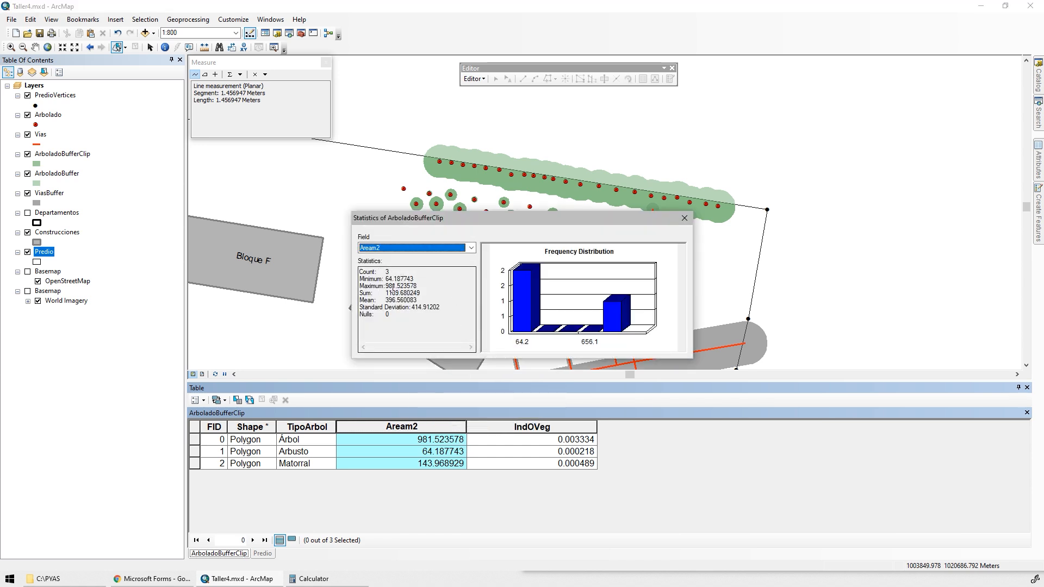
drag(385, 293, 428, 294)
key(ctrl+c)
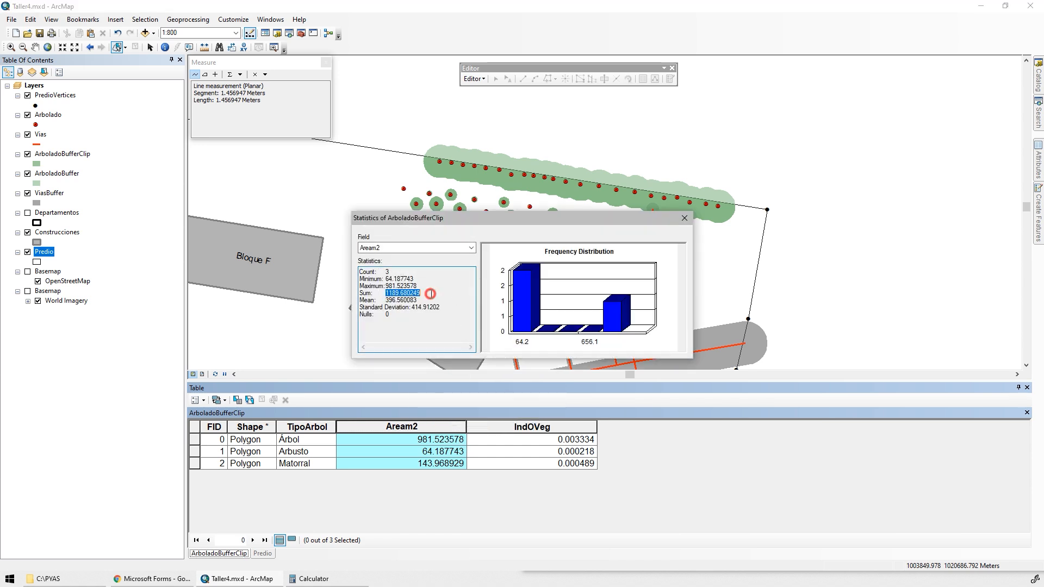
click(328, 577)
key(ctrl+v)
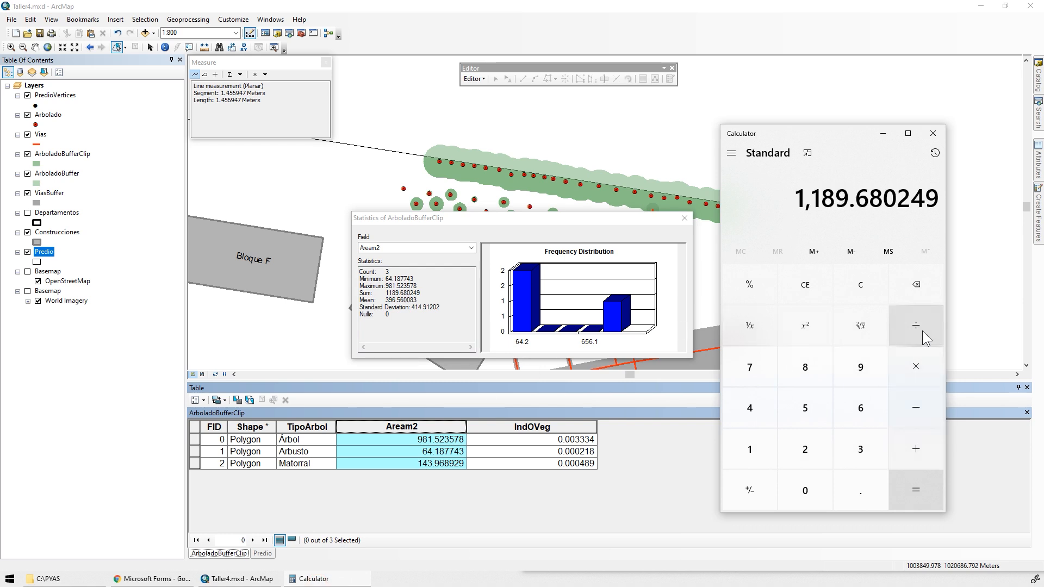
Close the statistics, copy the property's Aream2 value from the Predio table, and divide the copied sum by it in Calculator.
click(262, 558)
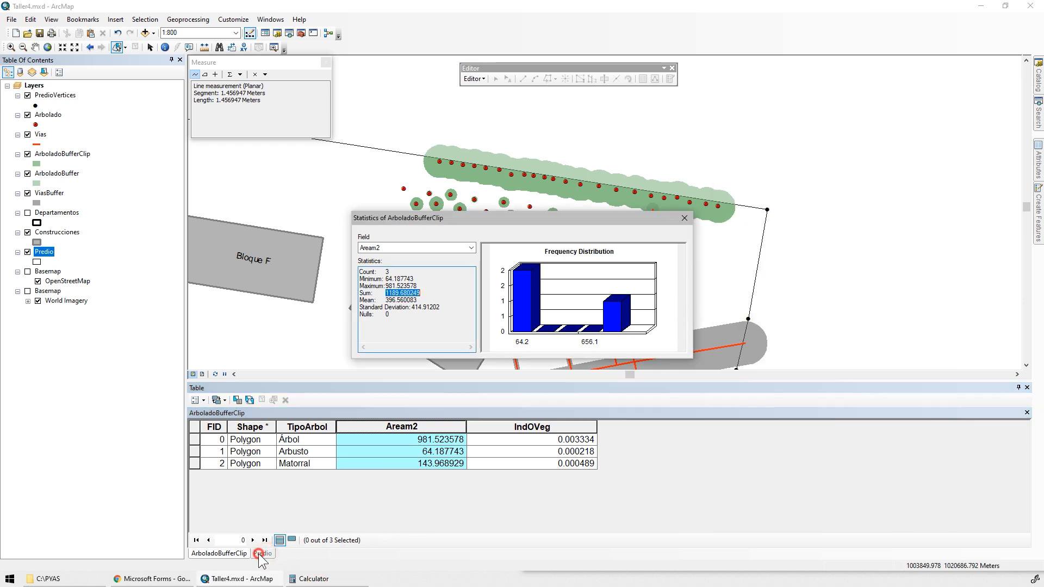
click(684, 218)
click(263, 553)
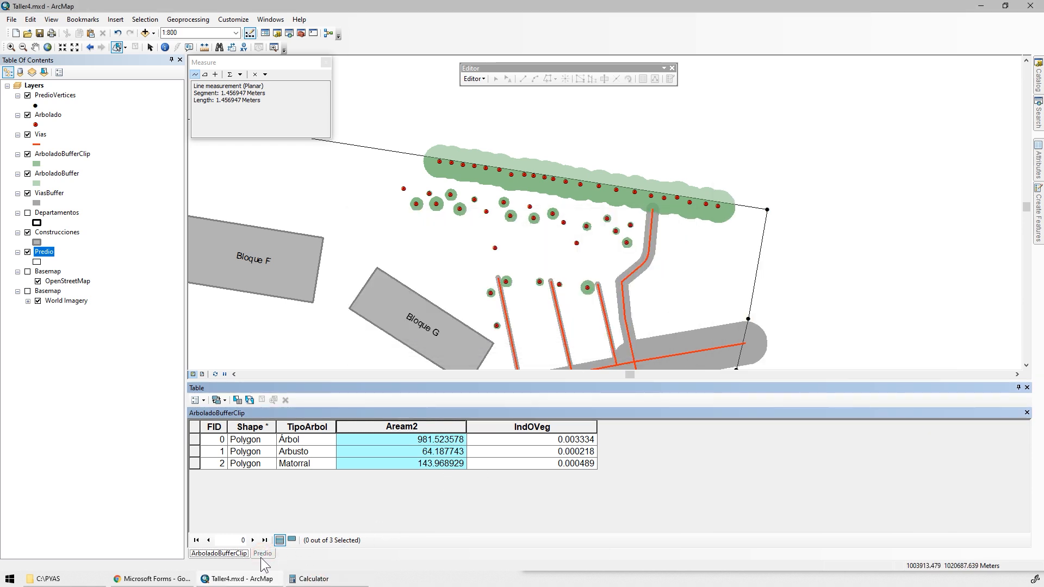
right_click(418, 442)
click(437, 460)
key(alt+Tab)
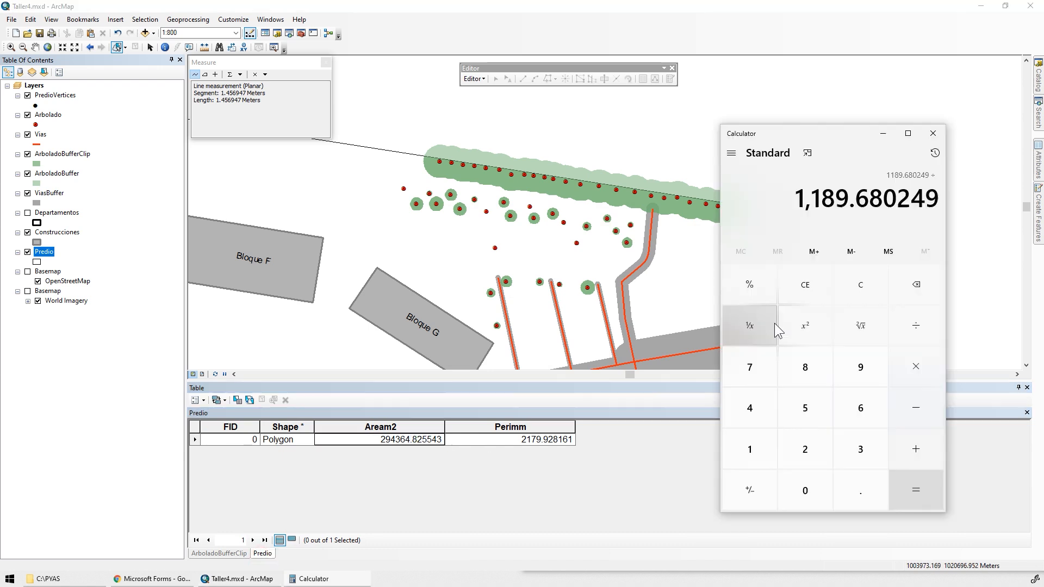
key(ctrl+v)
click(917, 491)
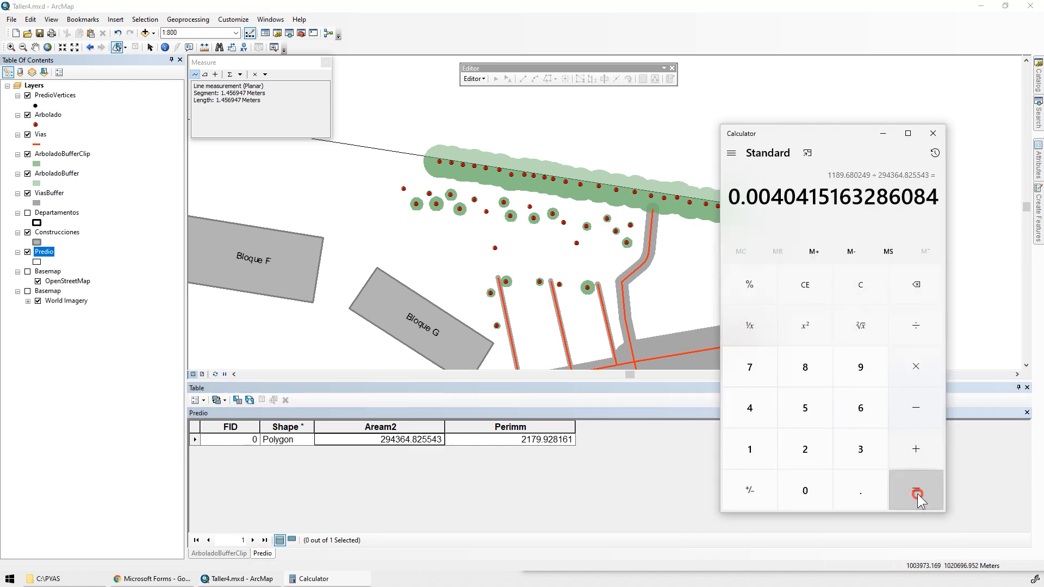
Highlight the leading digits of the quotient, then review question 9 of the Microsoft Forms questionnaire and the Taller 4 SharePoint page.
drag(784, 199, 822, 197)
click(743, 200)
click(152, 578)
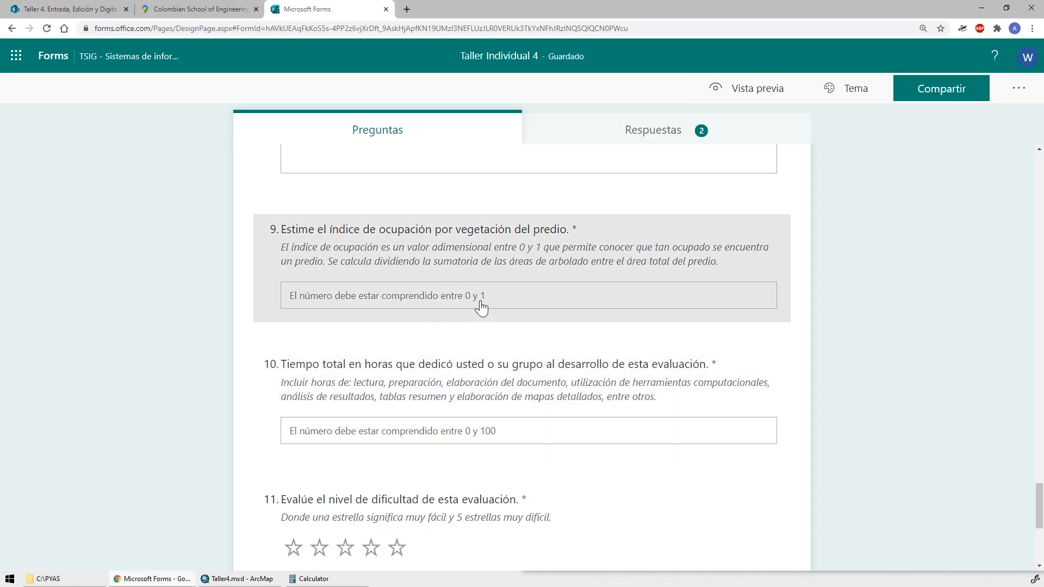
key(alt+Tab)
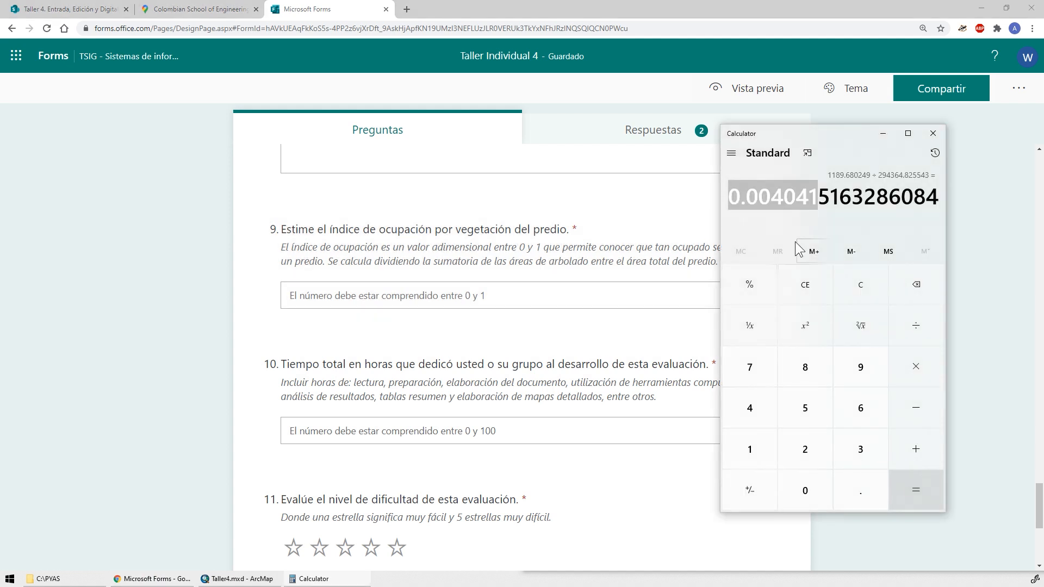
click(60, 7)
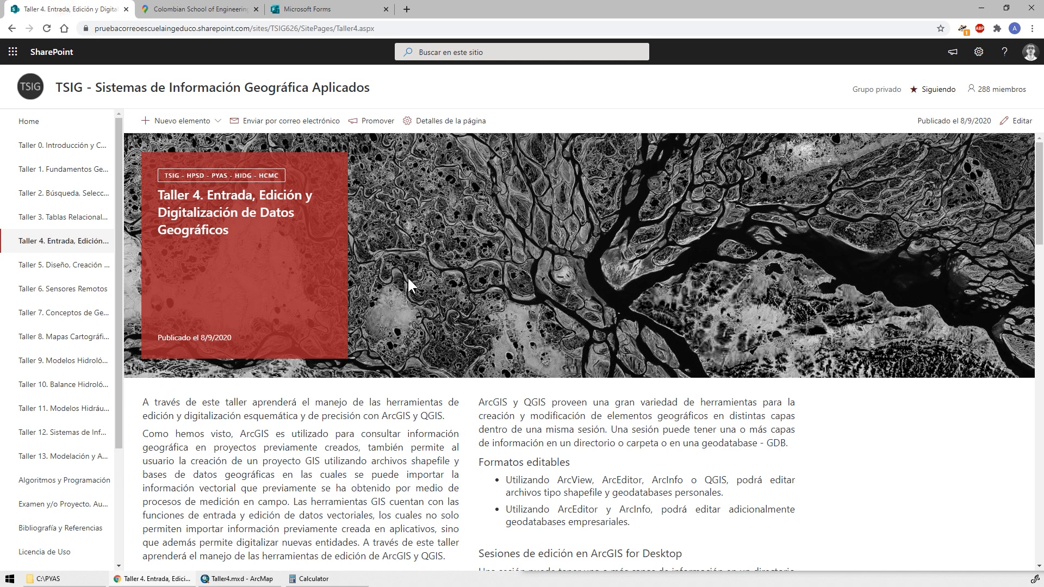
Switch back to ArcMap and close the attribute tables window to view the whole property on the map.
click(239, 579)
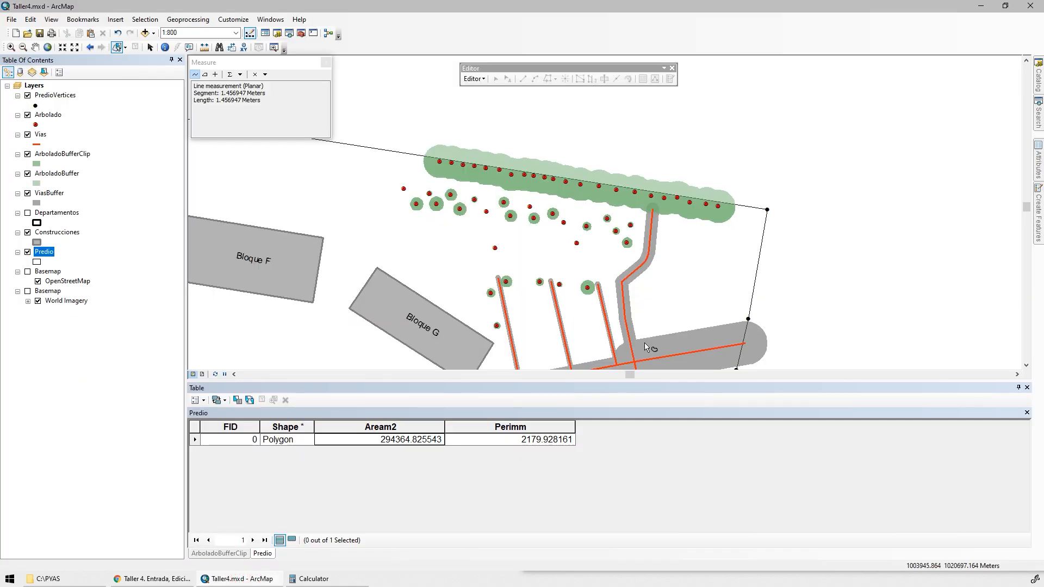
click(1027, 388)
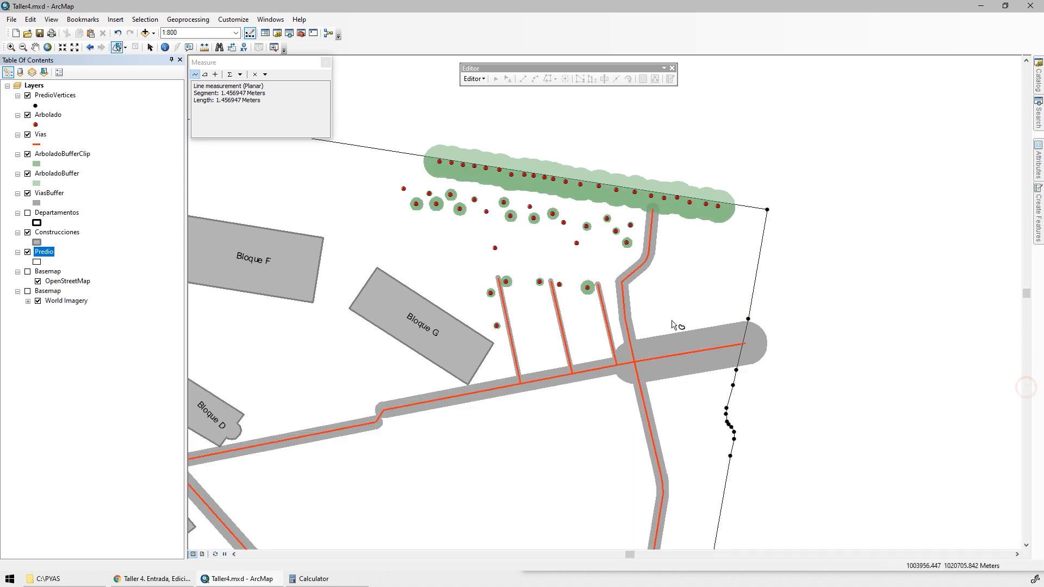
scroll(621, 333, down, 2)
drag(483, 360, 656, 329)
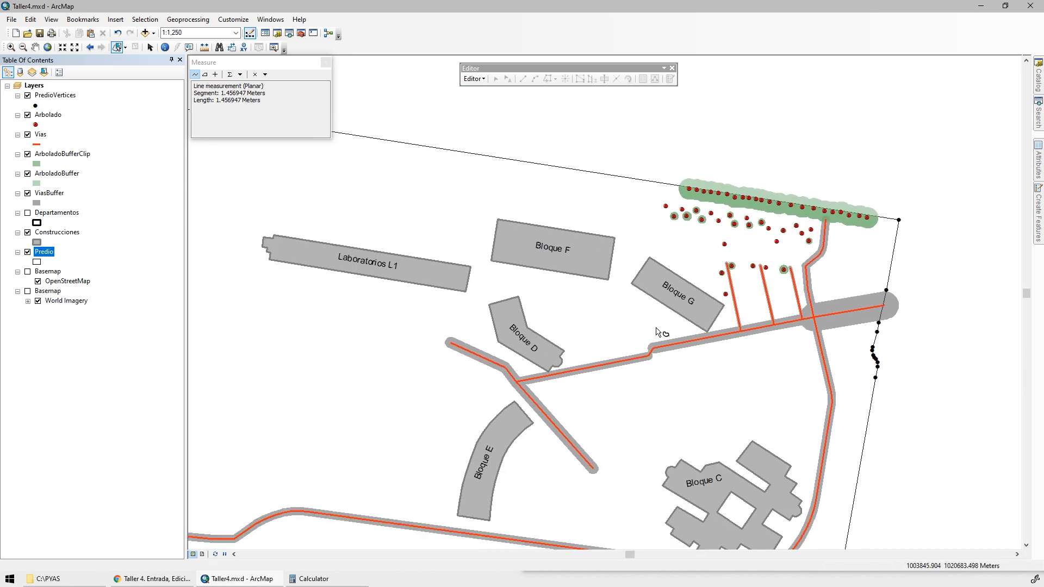
scroll(658, 332, down, 2)
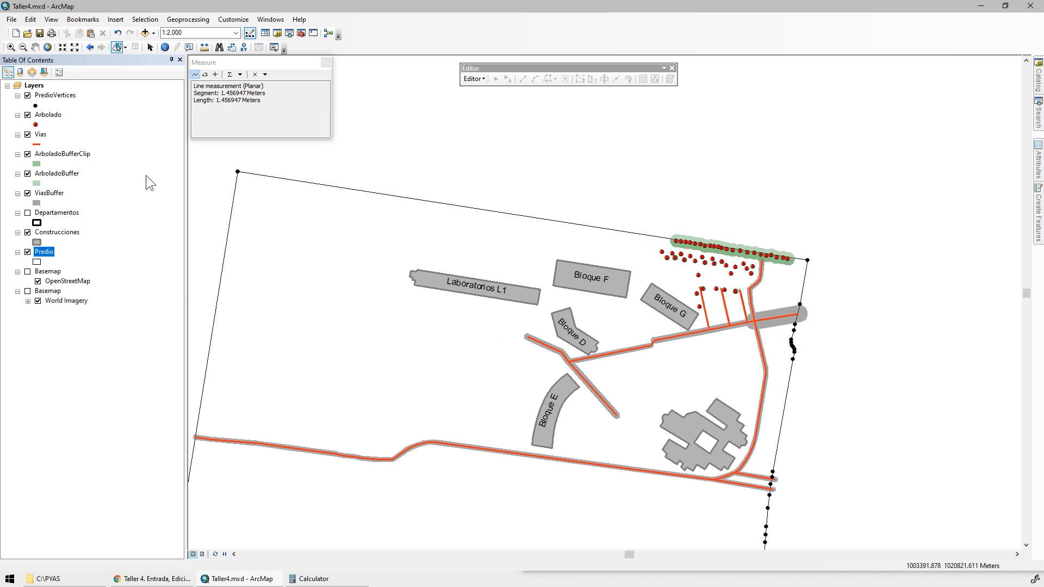
Turn on the coordinate labels of the PredioVertices layer and show the whole property boundary with its labelled vertices on the map.
right_click(56, 95)
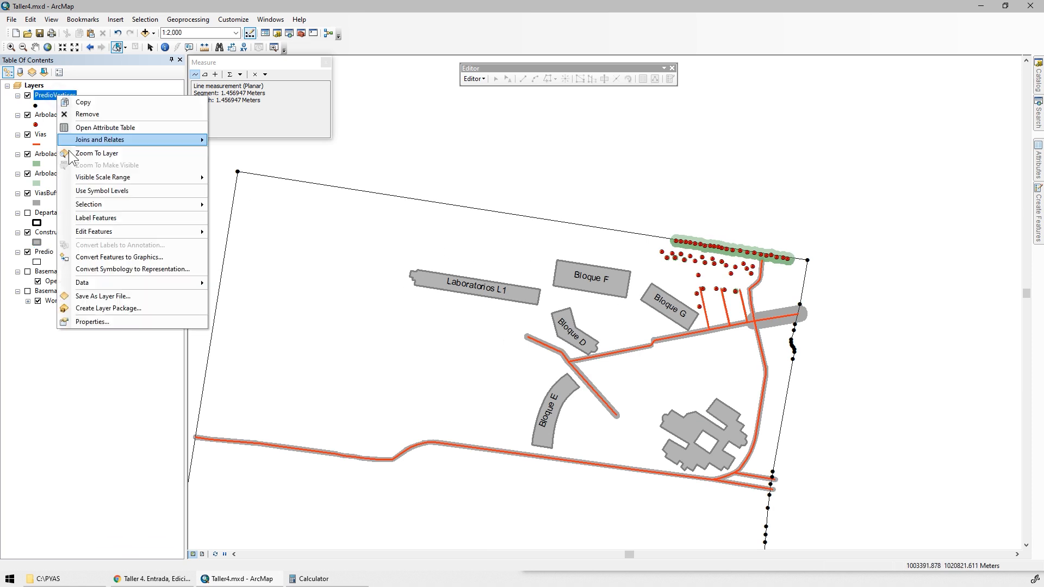
click(69, 217)
drag(387, 263, 471, 179)
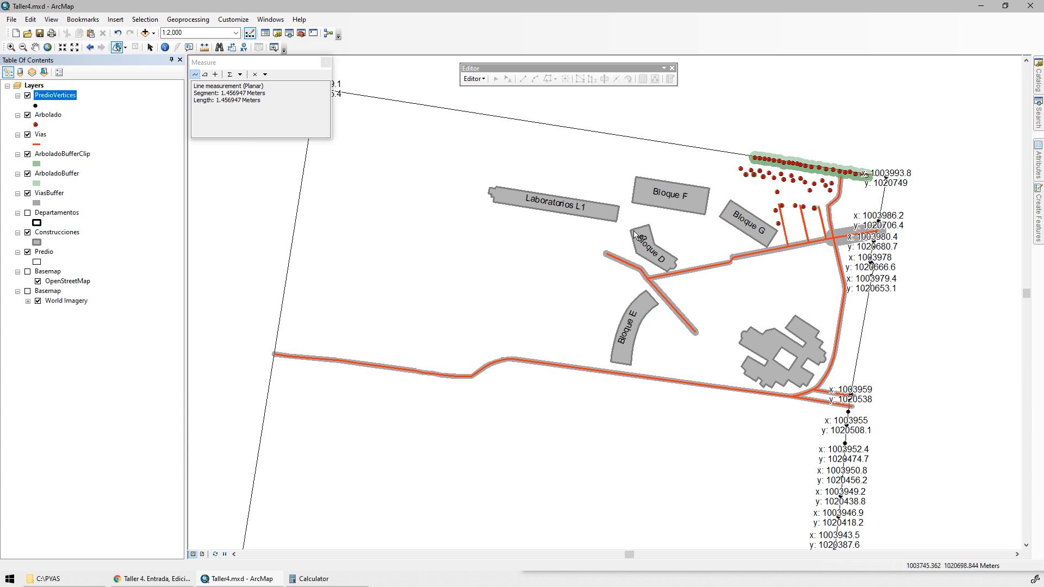
click(46, 116)
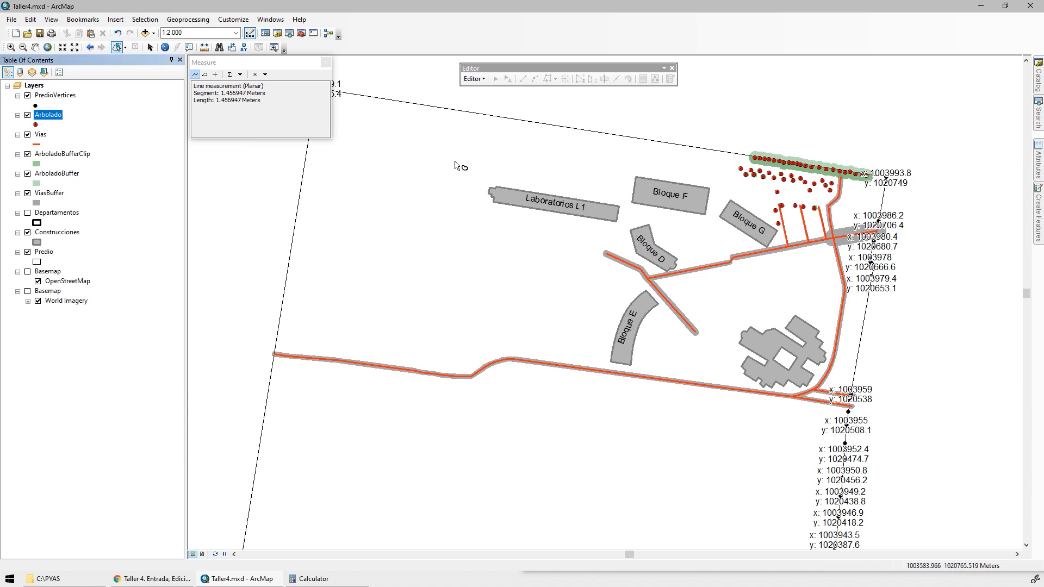
scroll(552, 356, up, 1)
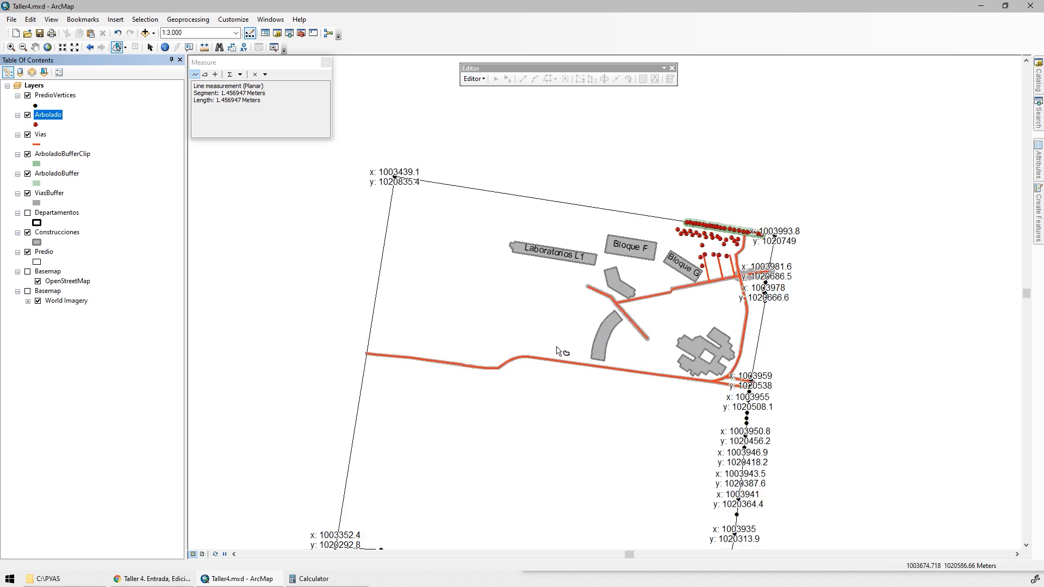
drag(557, 345, 559, 262)
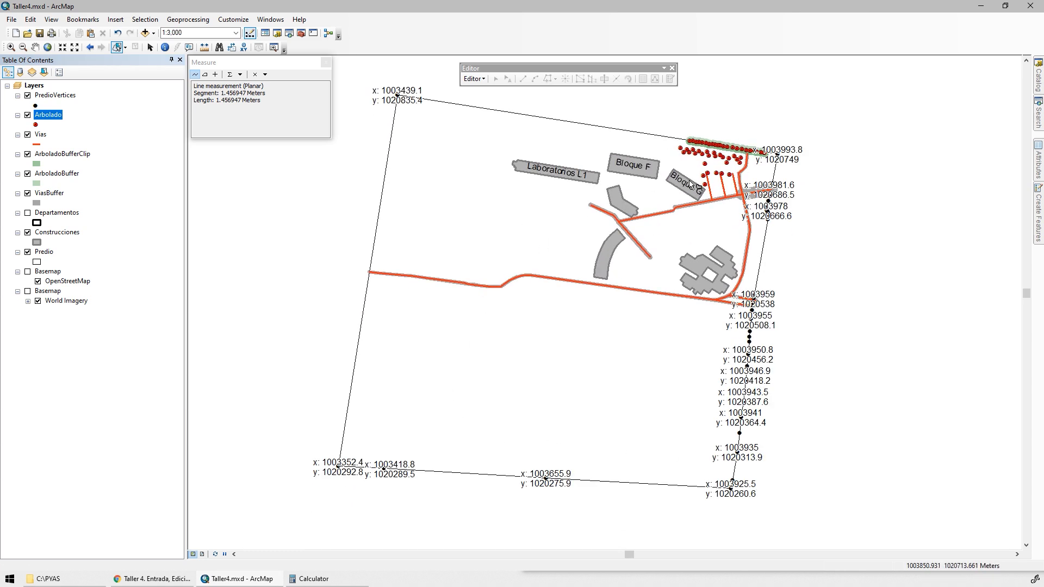
Switch to the Microsoft Forms questionnaire Taller Individual 4 and review questions 7 back to 3, including the list of institutions to digitize.
click(153, 578)
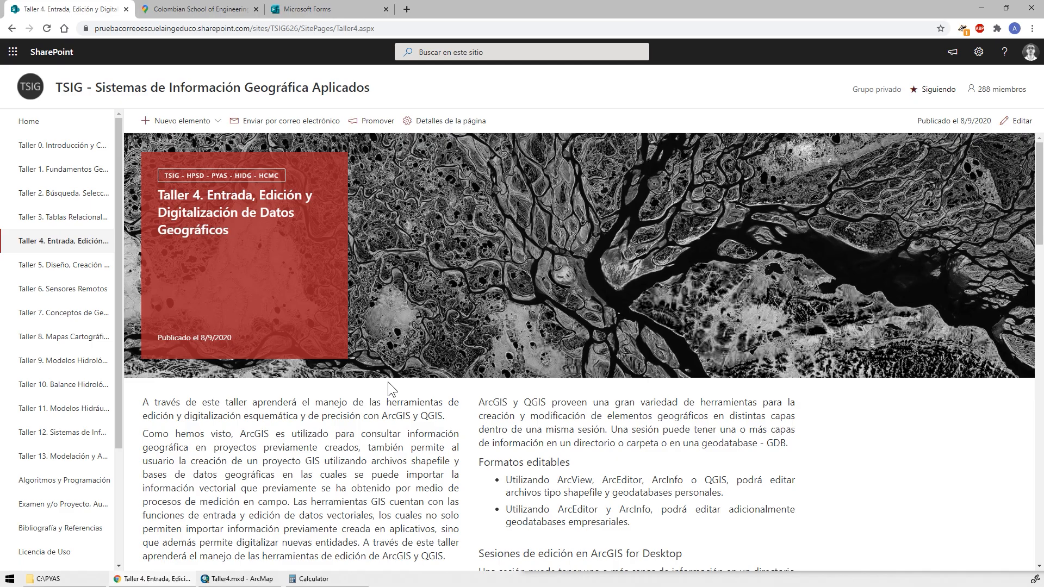
click(323, 10)
scroll(533, 252, down, 10)
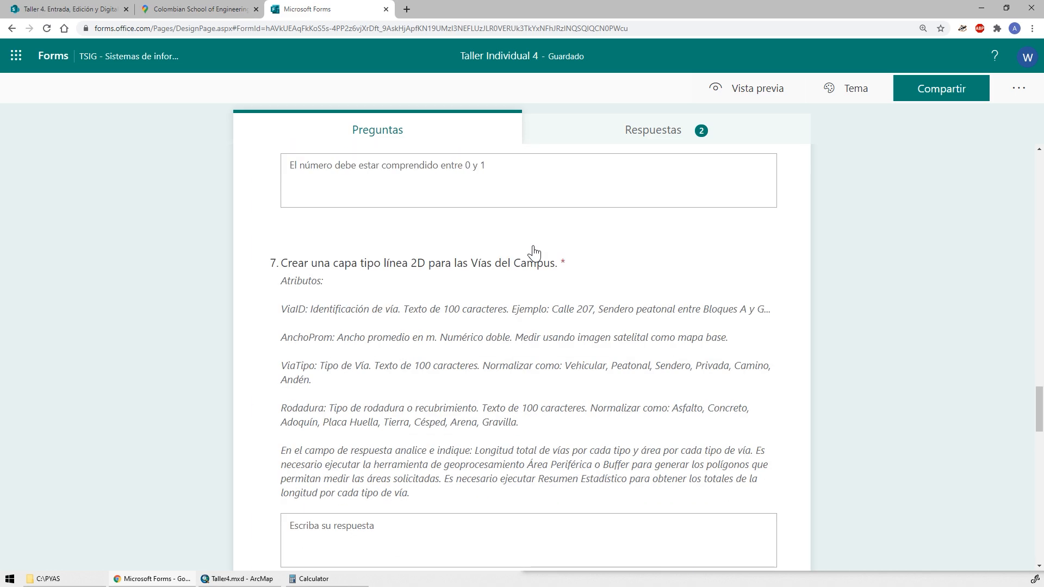
scroll(533, 251, up, 10)
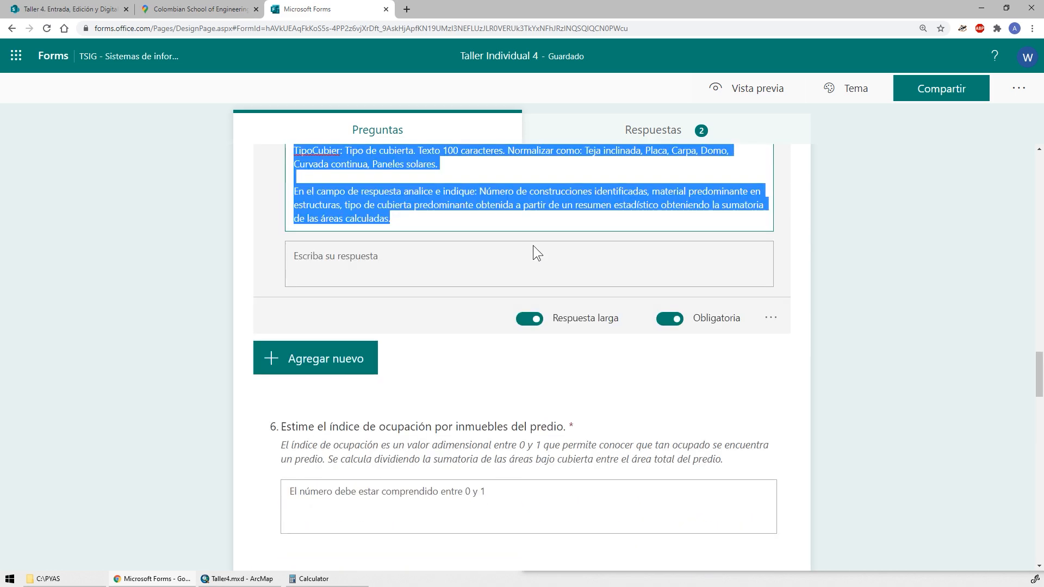
scroll(533, 250, down, 4)
scroll(534, 250, up, 4)
scroll(533, 248, up, 9)
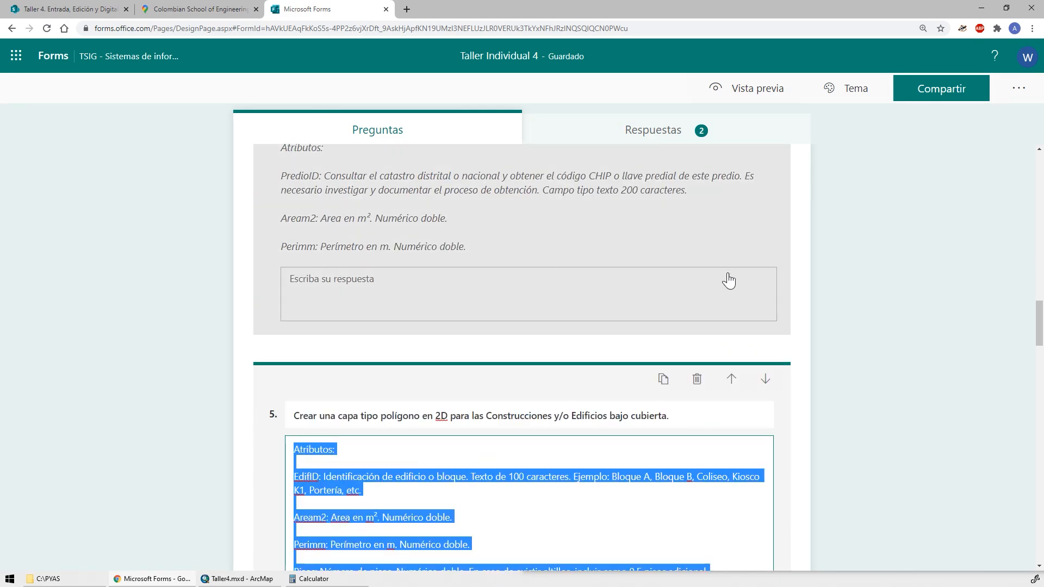
click(828, 263)
scroll(828, 264, up, 10)
scroll(828, 265, down, 4)
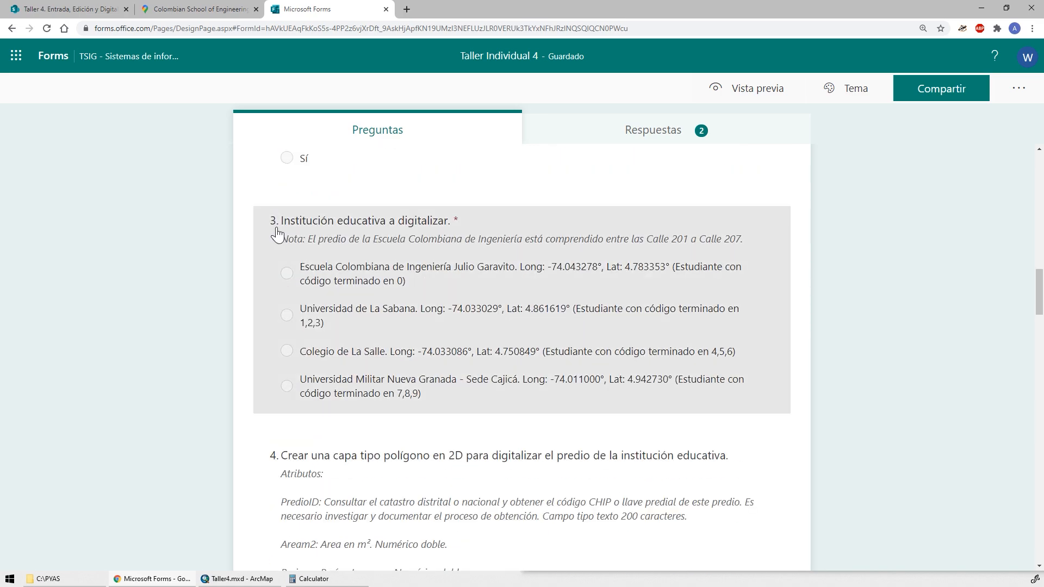